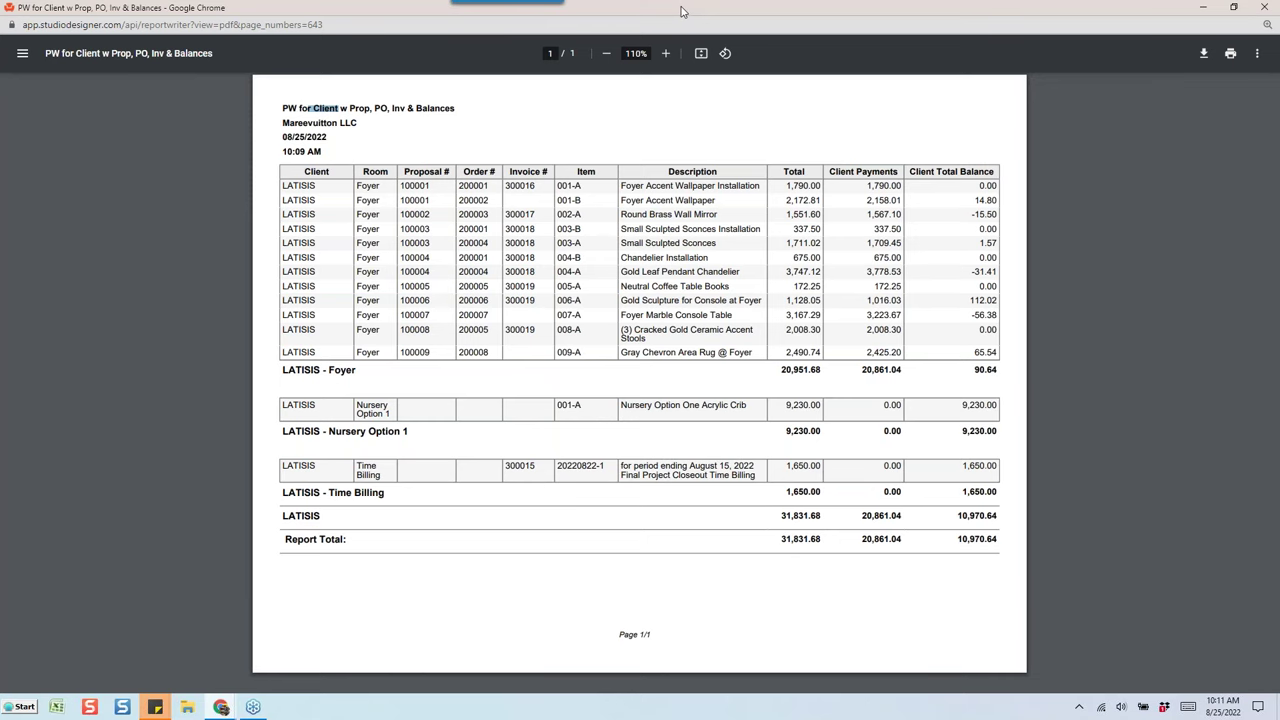
Close the report PDF and review the payments and amounts due of the foyer items in the client's project items list
key(ctrl+w)
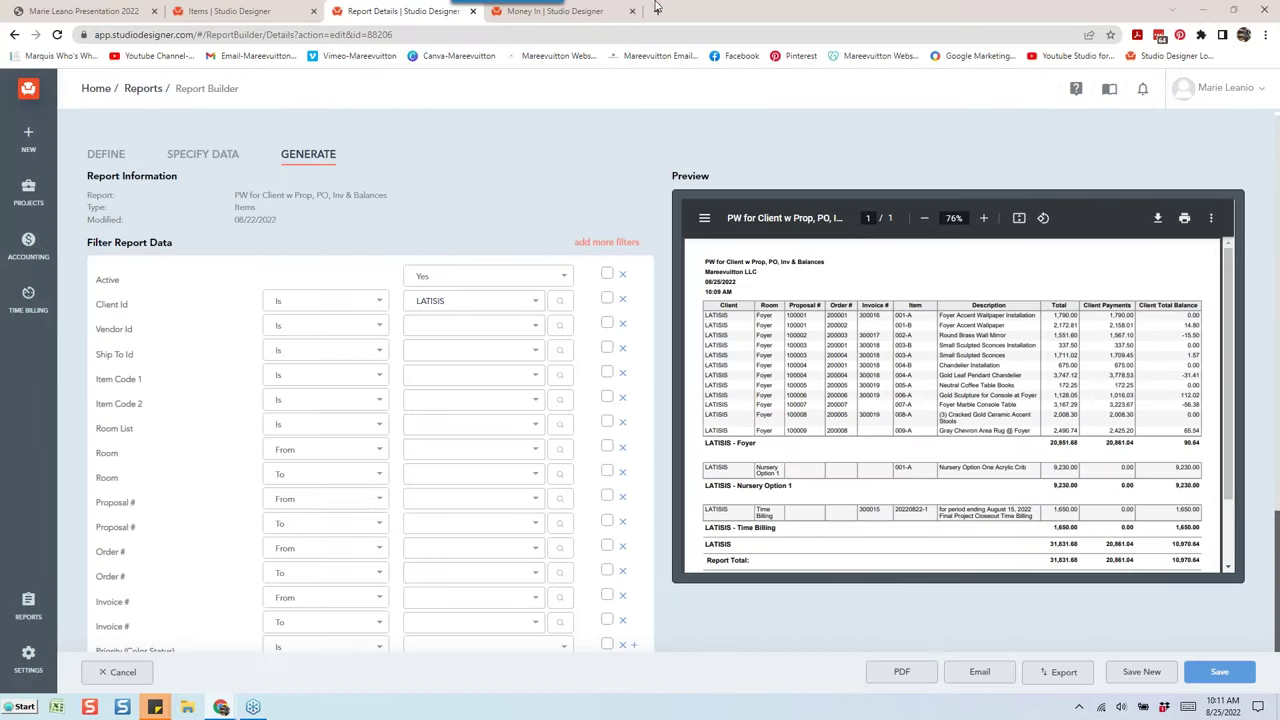
click(230, 11)
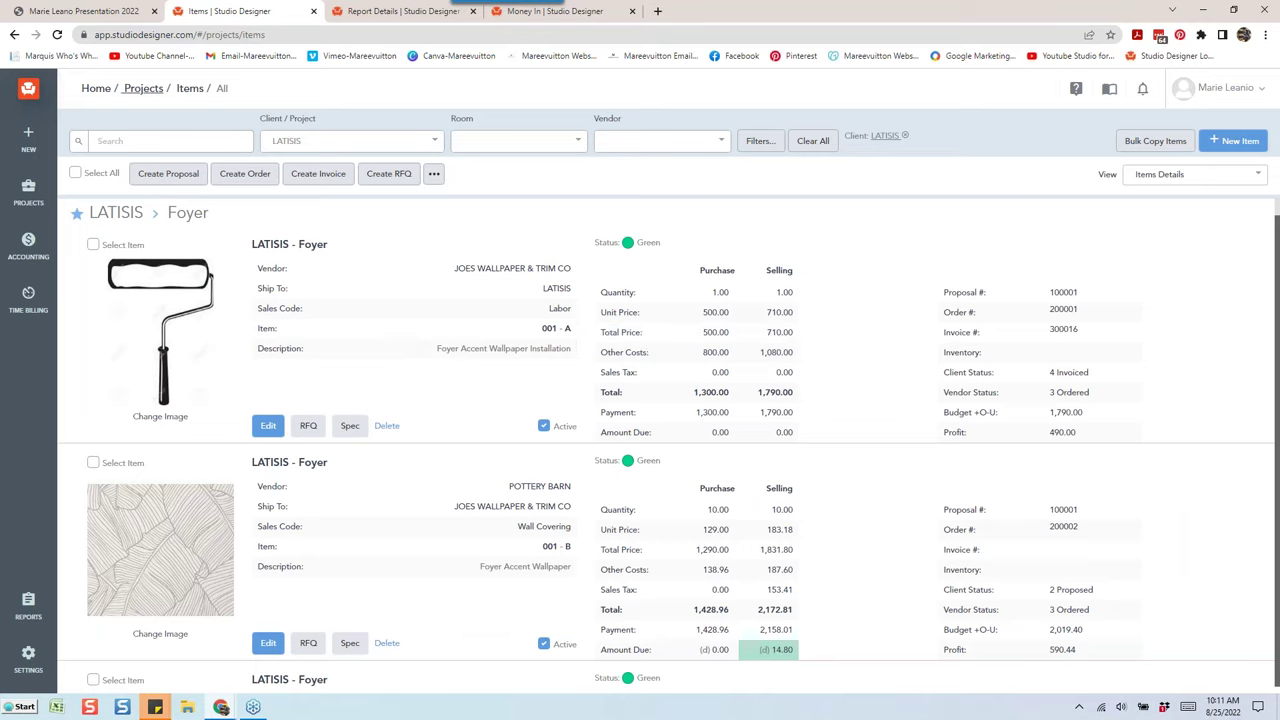
scroll(745, 420, down, 4)
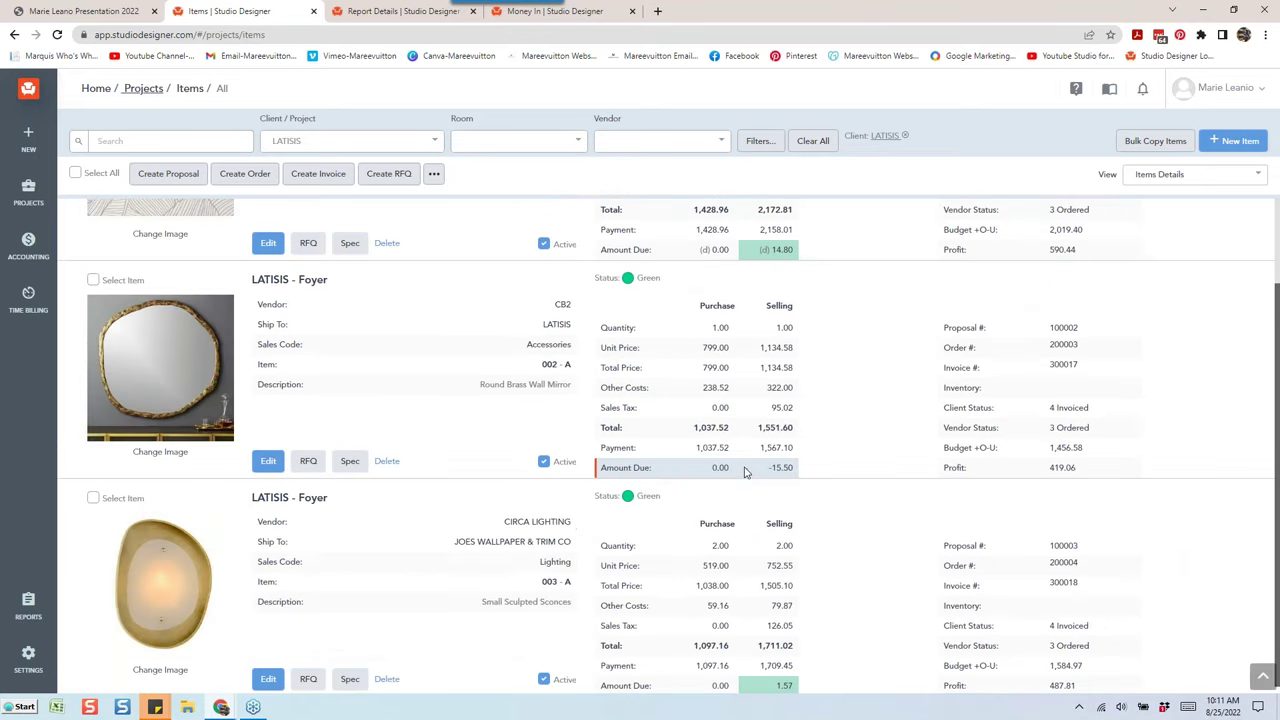
scroll(745, 472, up, 4)
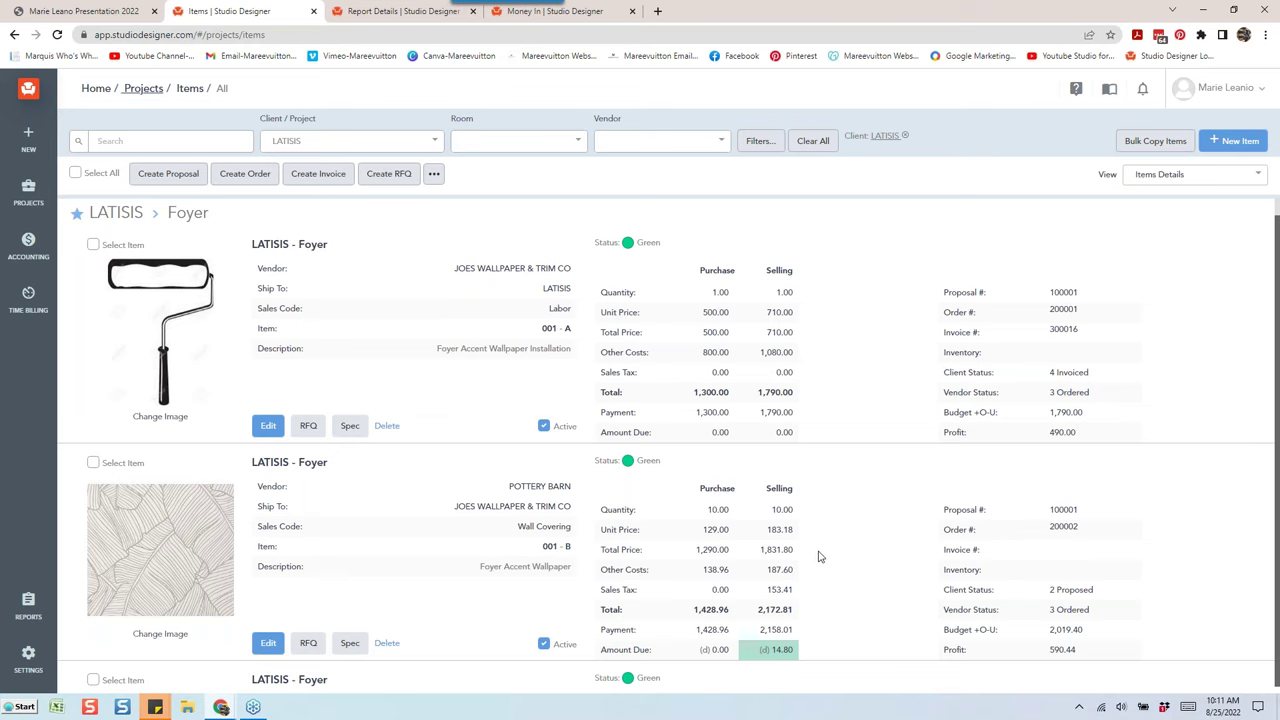
scroll(818, 557, down, 1)
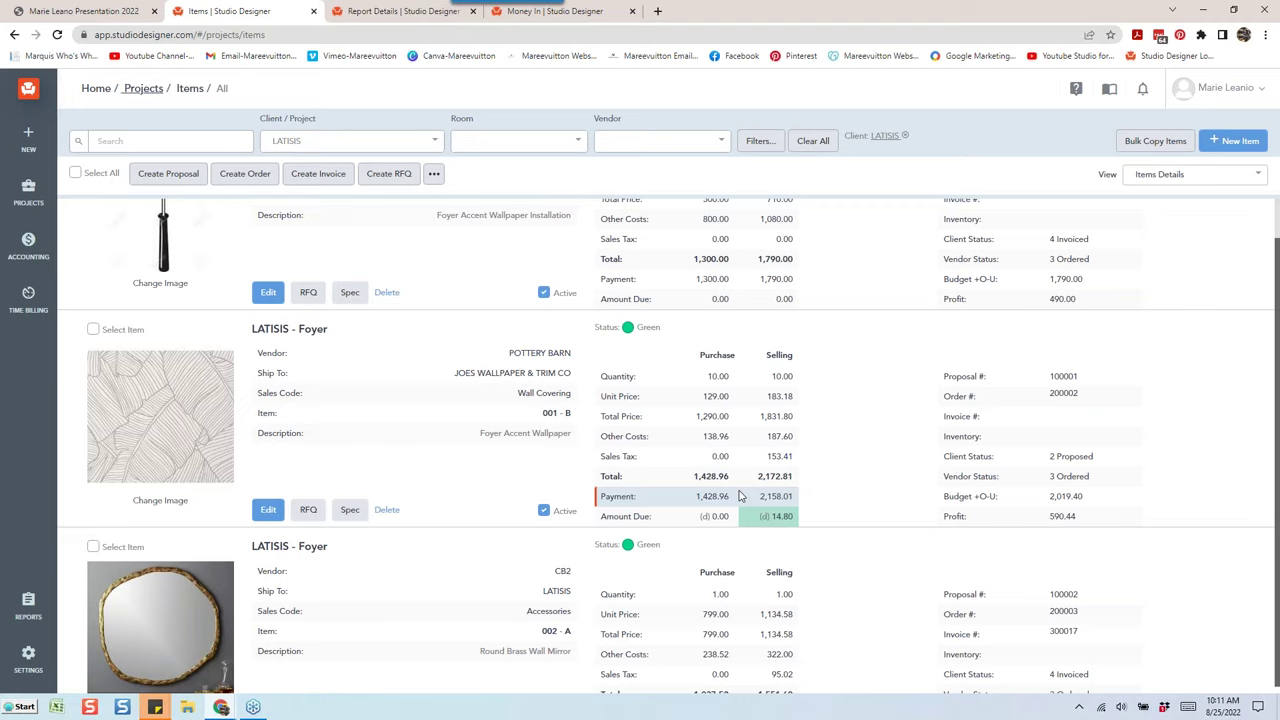
scroll(740, 496, up, 1)
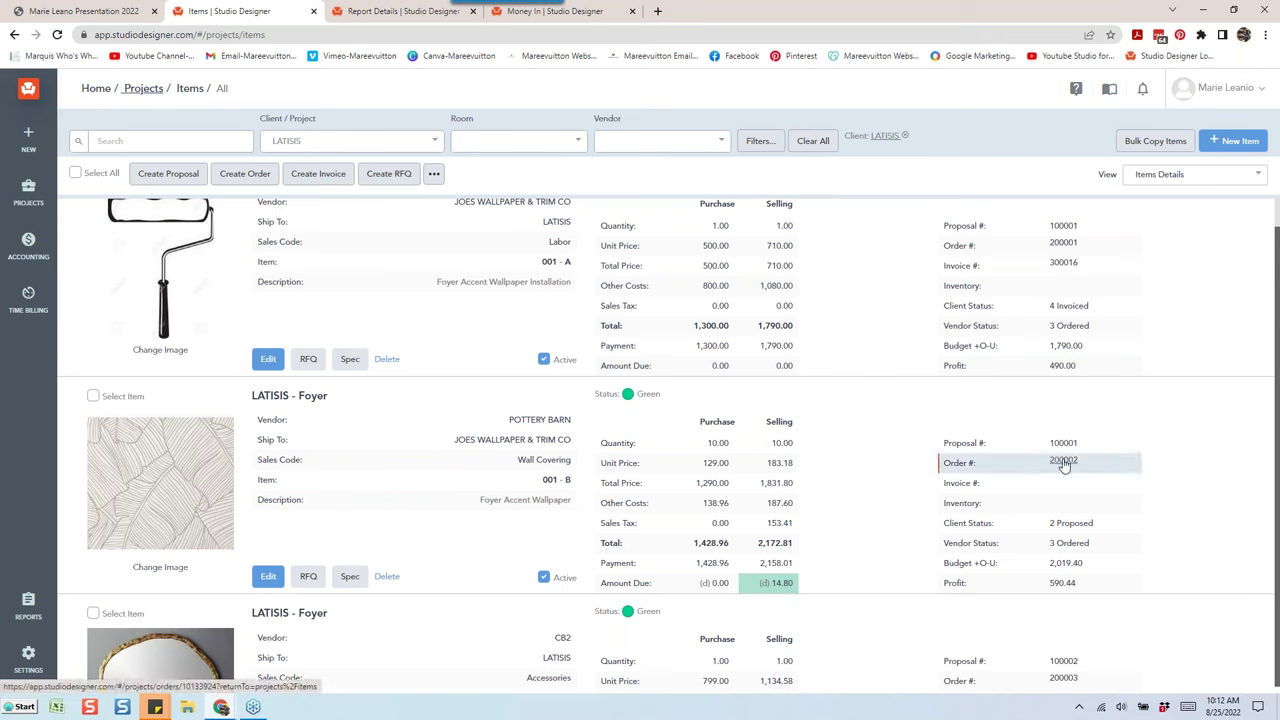
scroll(909, 471, down, 1)
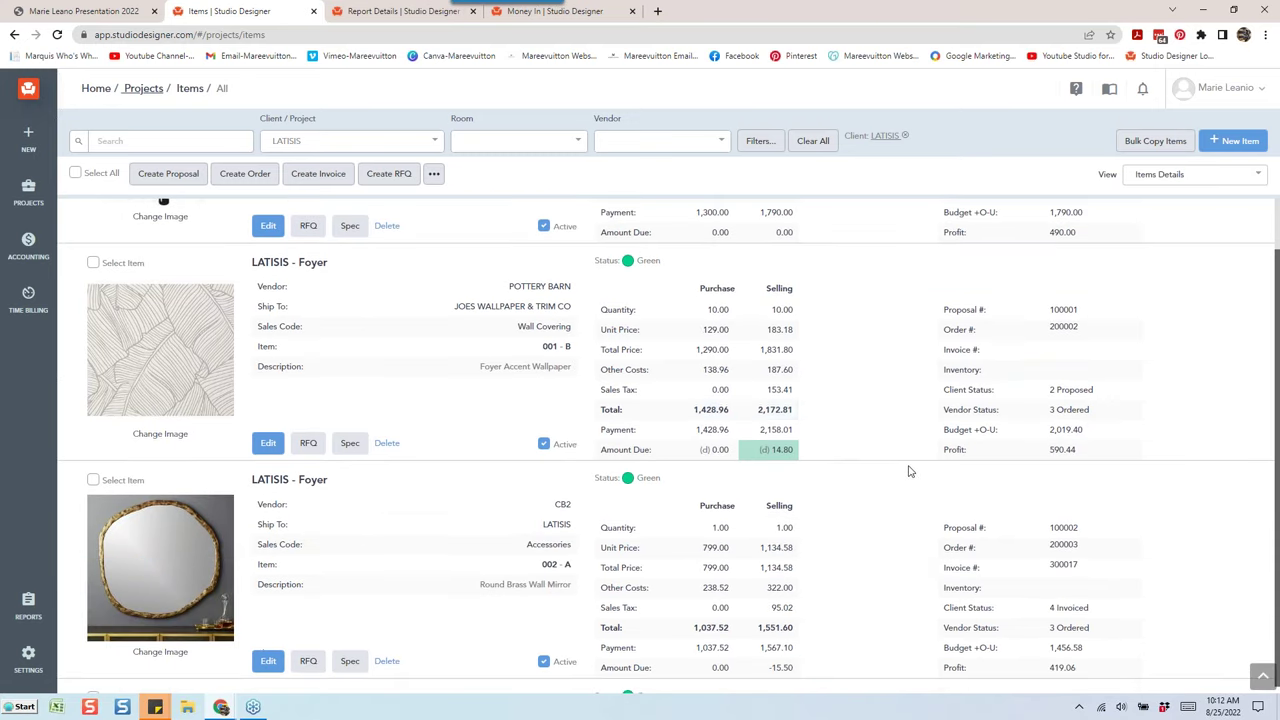
scroll(150, 300, up, 1)
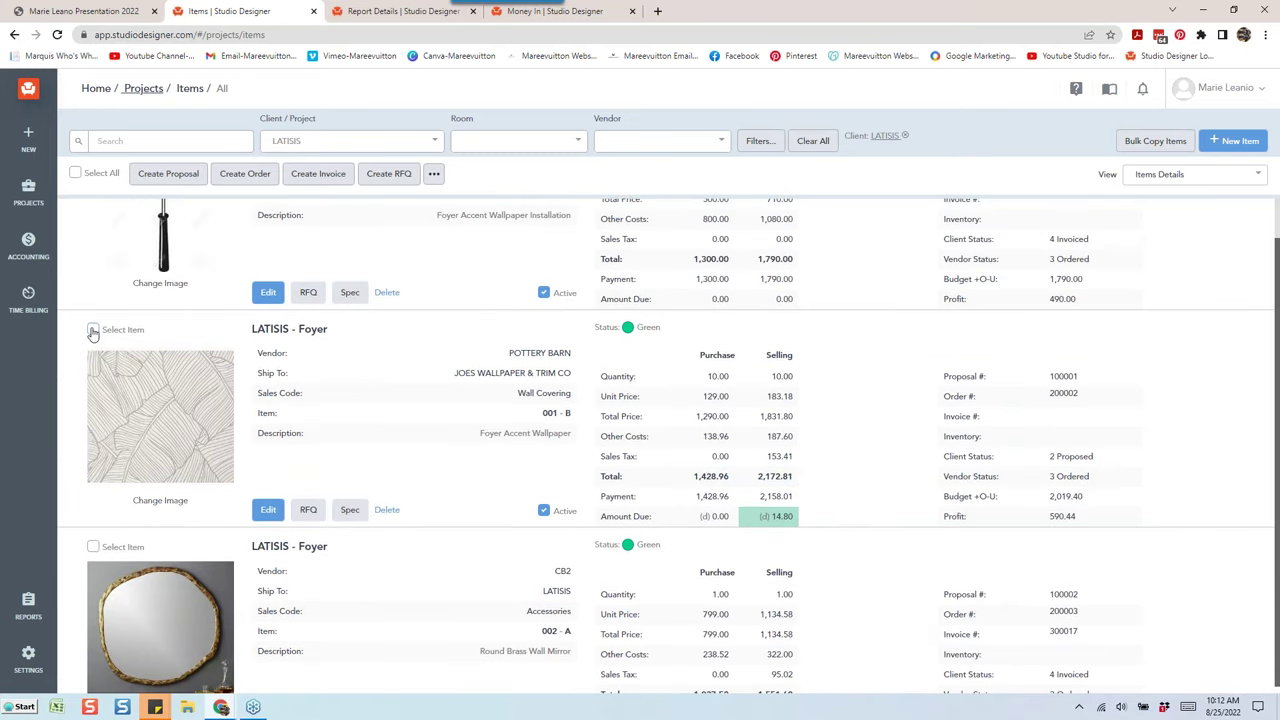
Create an invoice for the Foyer Accent Wallpaper item, save its description as "Foyer Accent Wallpaper" and close it
click(93, 330)
click(312, 177)
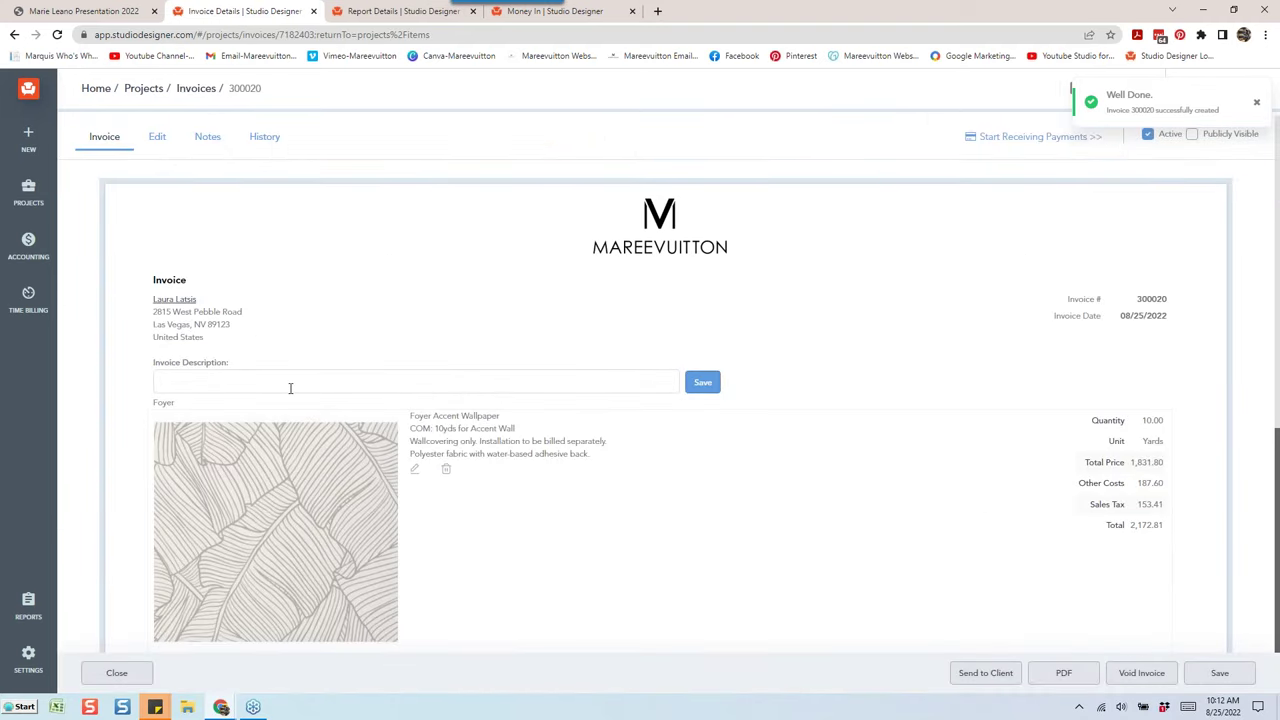
text(Foyer Acce)
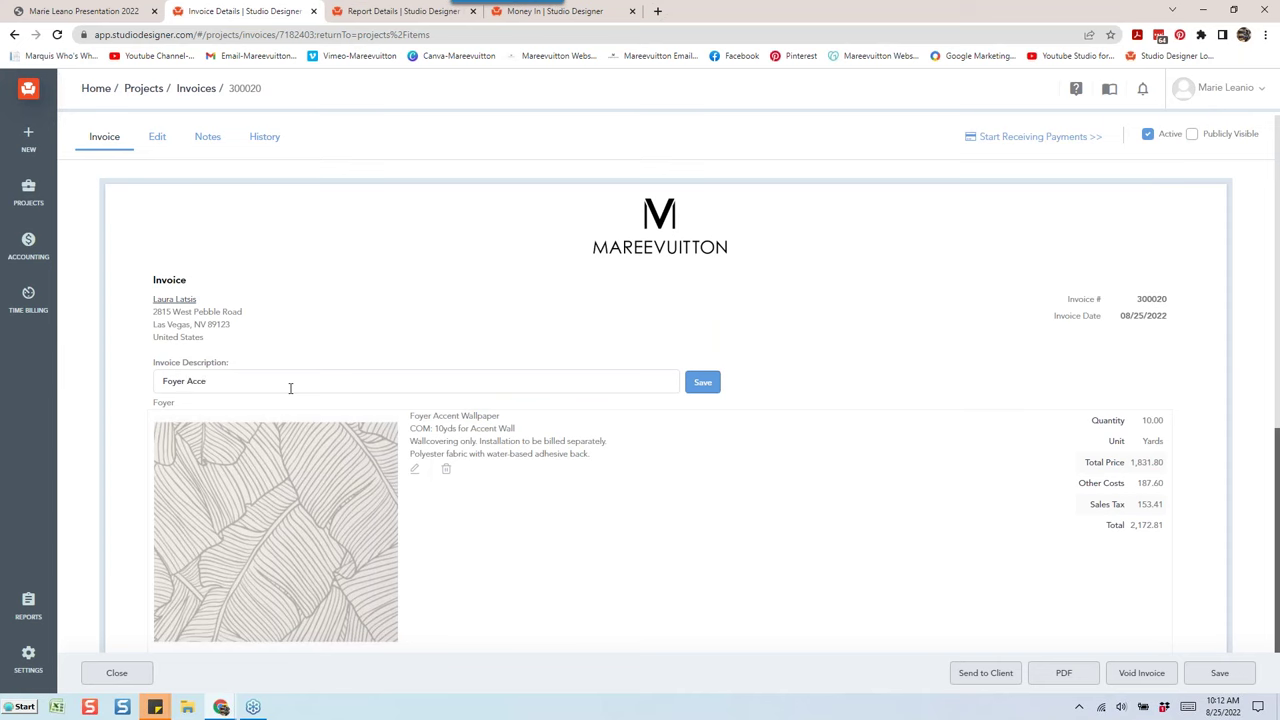
text(nt Wallpaper)
click(703, 382)
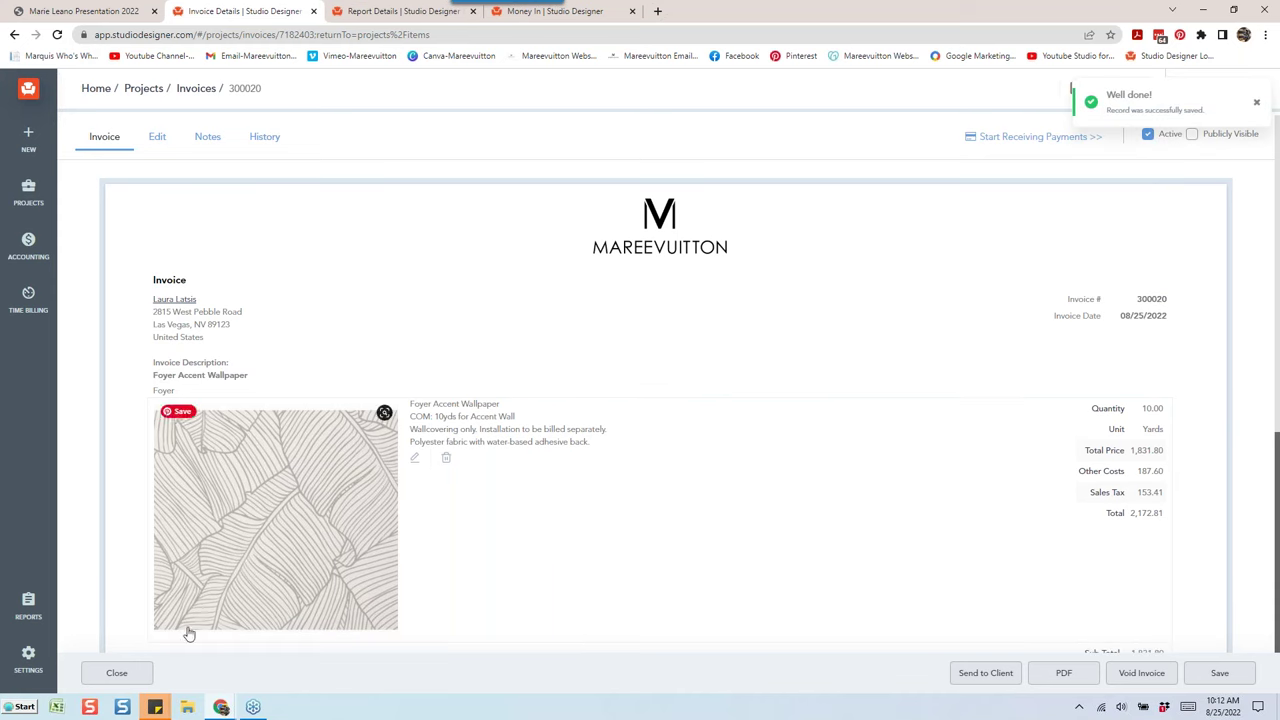
click(117, 672)
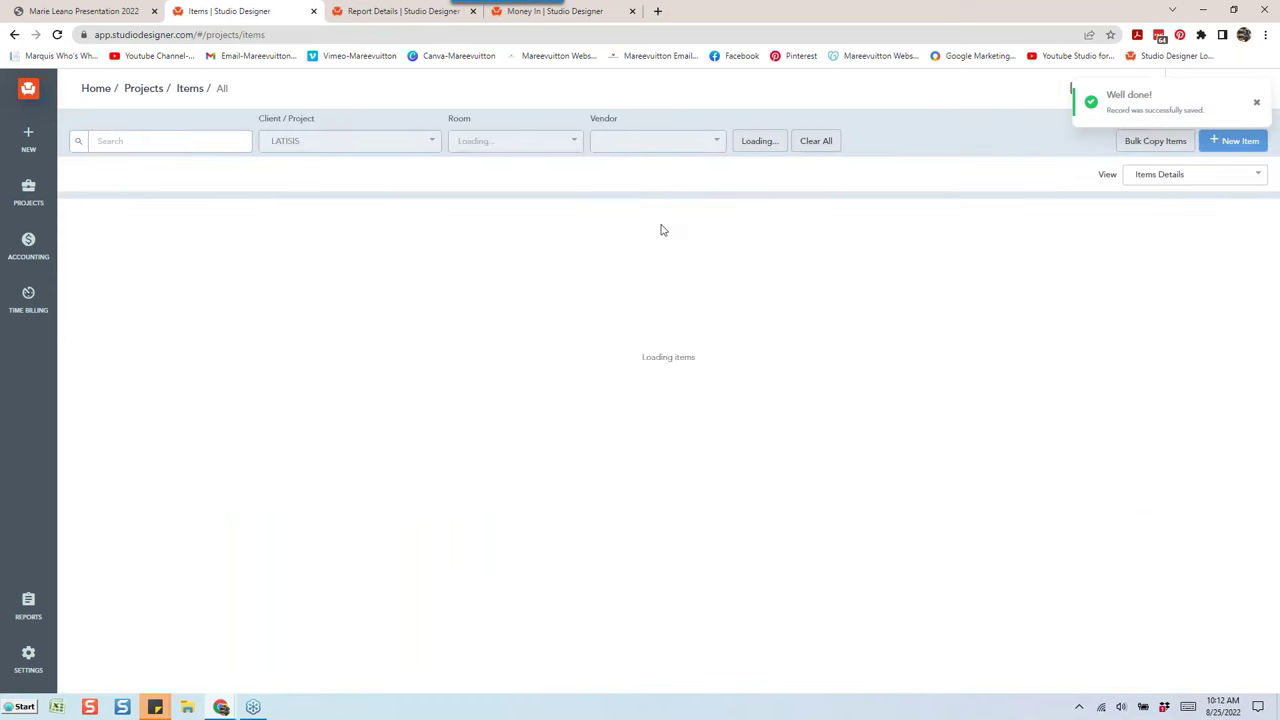
Create an invoice for the Foyer Marble Console Table item, 007-A
scroll(643, 371, down, 3)
scroll(780, 340, down, 3)
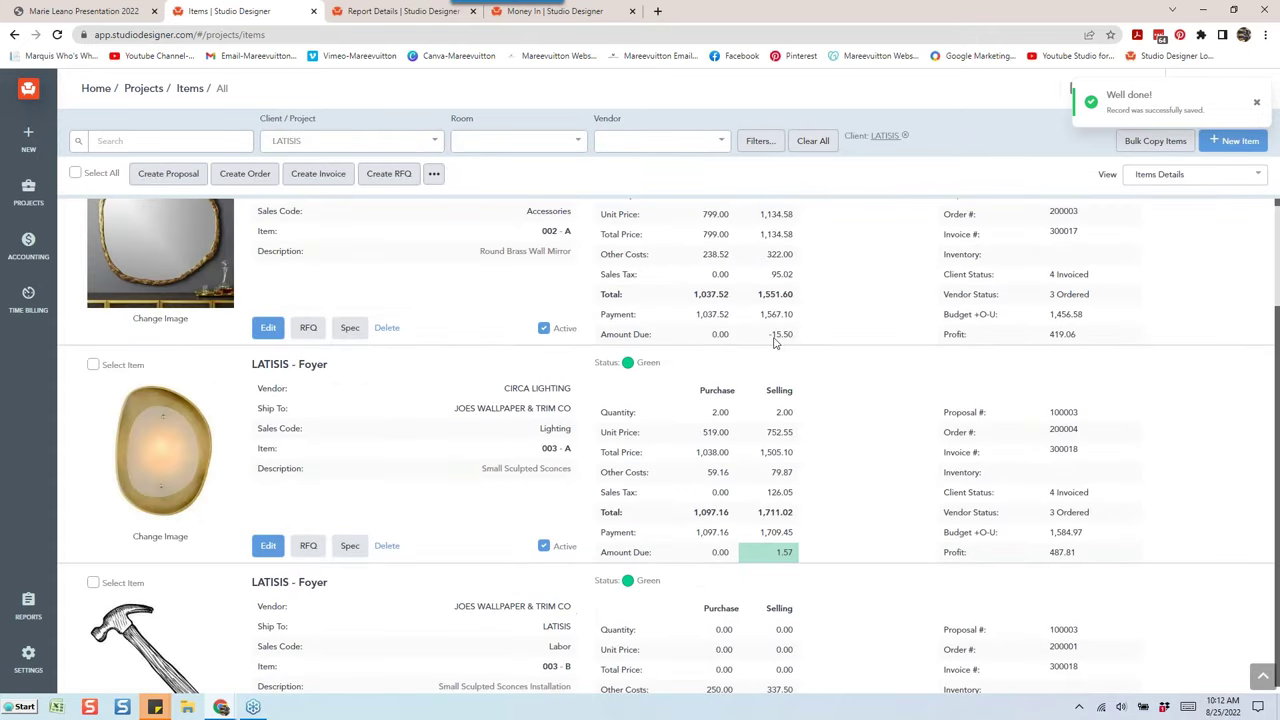
scroll(840, 293, up, 2)
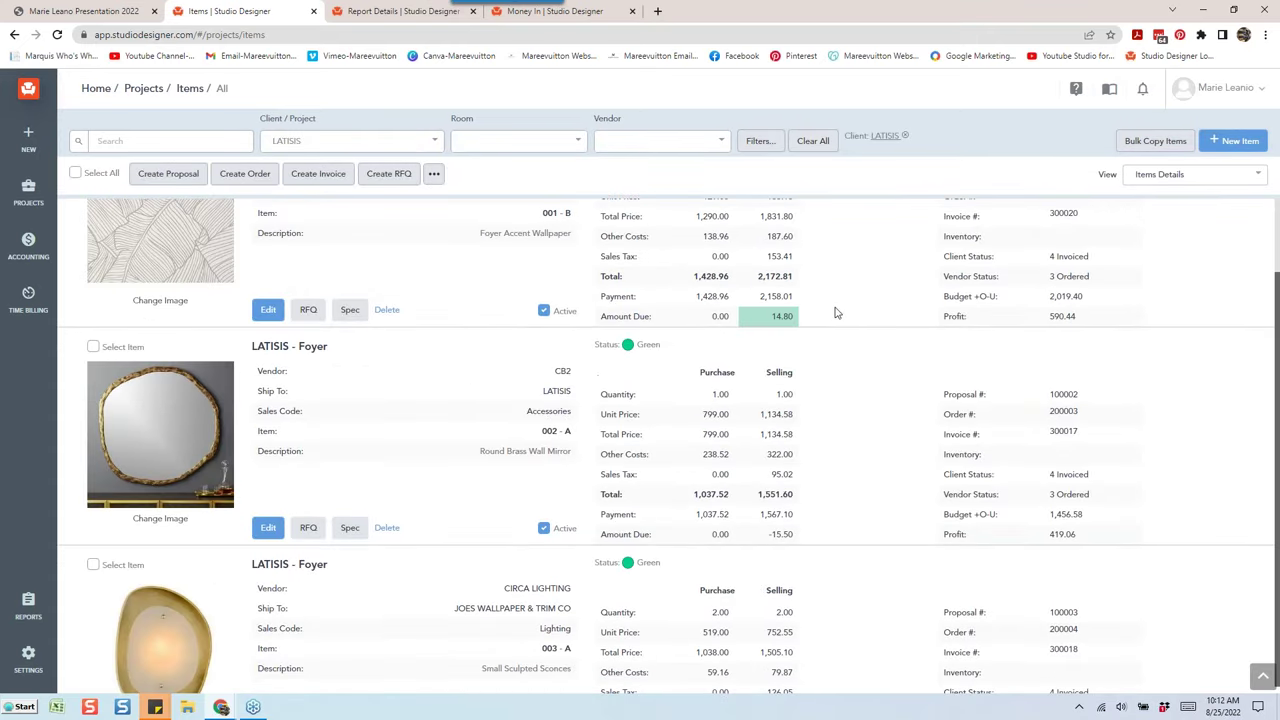
scroll(820, 480, down, 2)
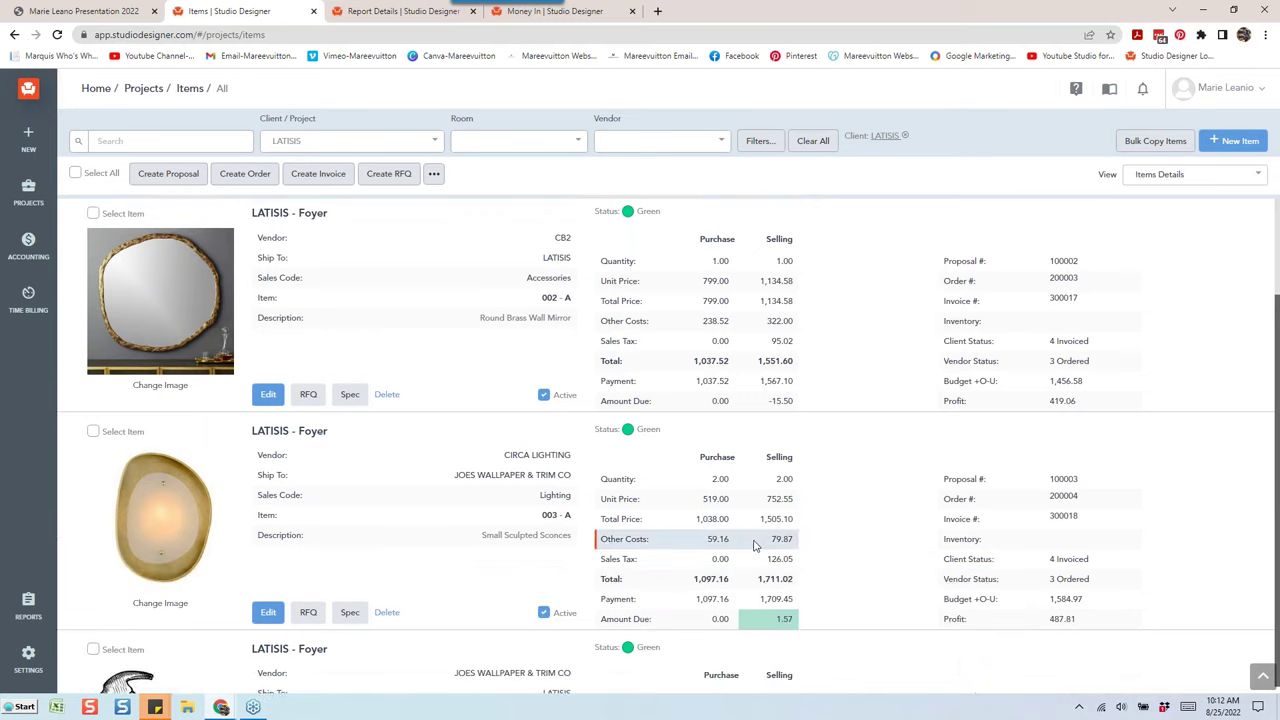
scroll(755, 545, down, 2)
scroll(757, 574, down, 6)
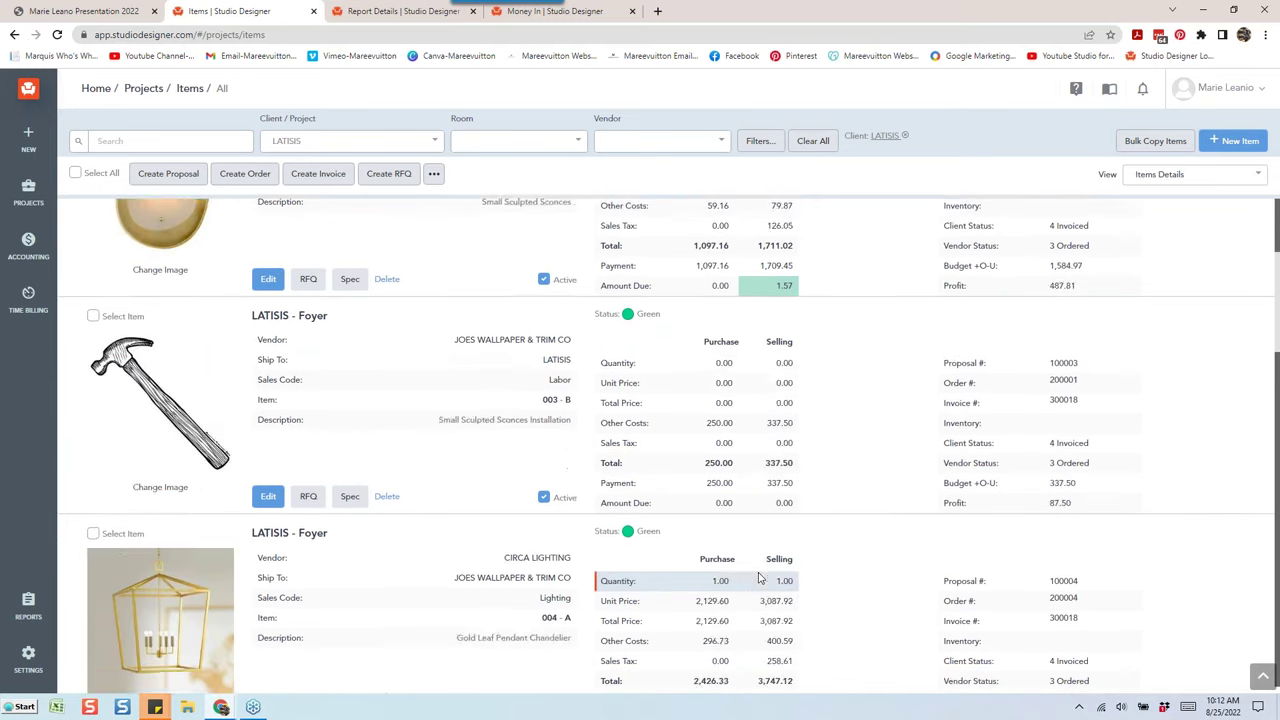
scroll(758, 579, down, 4)
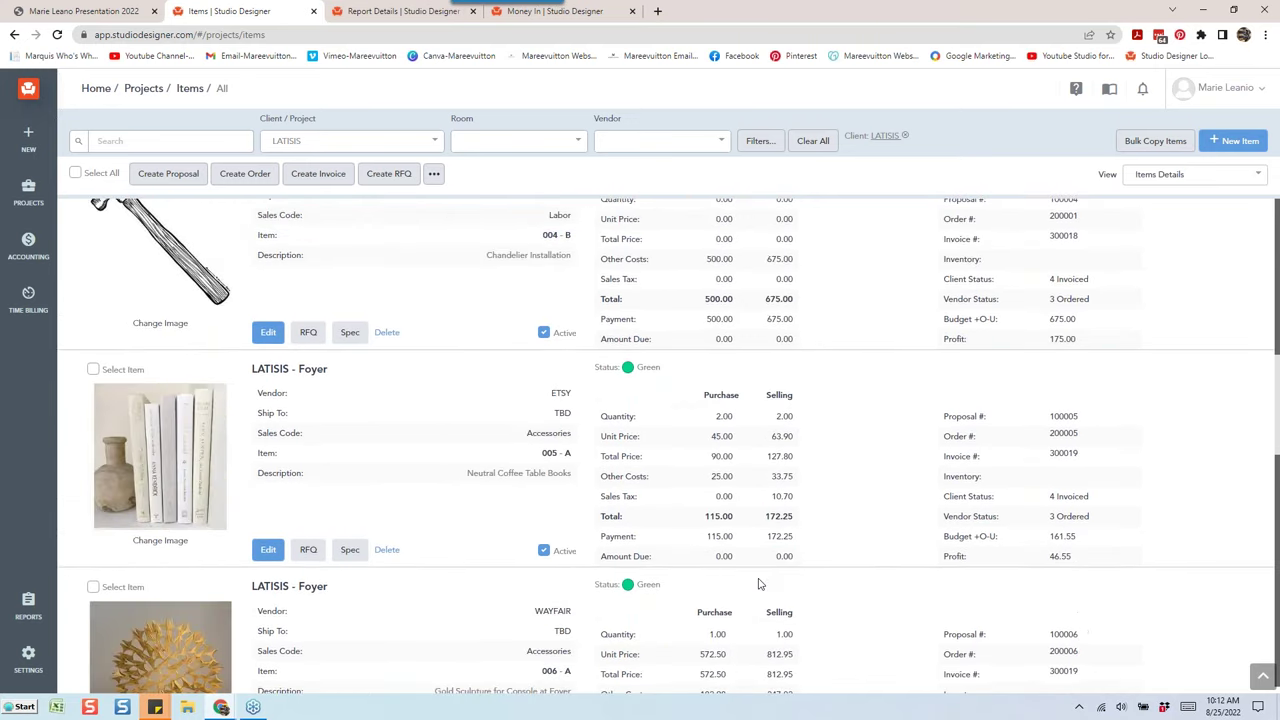
scroll(759, 587, down, 3)
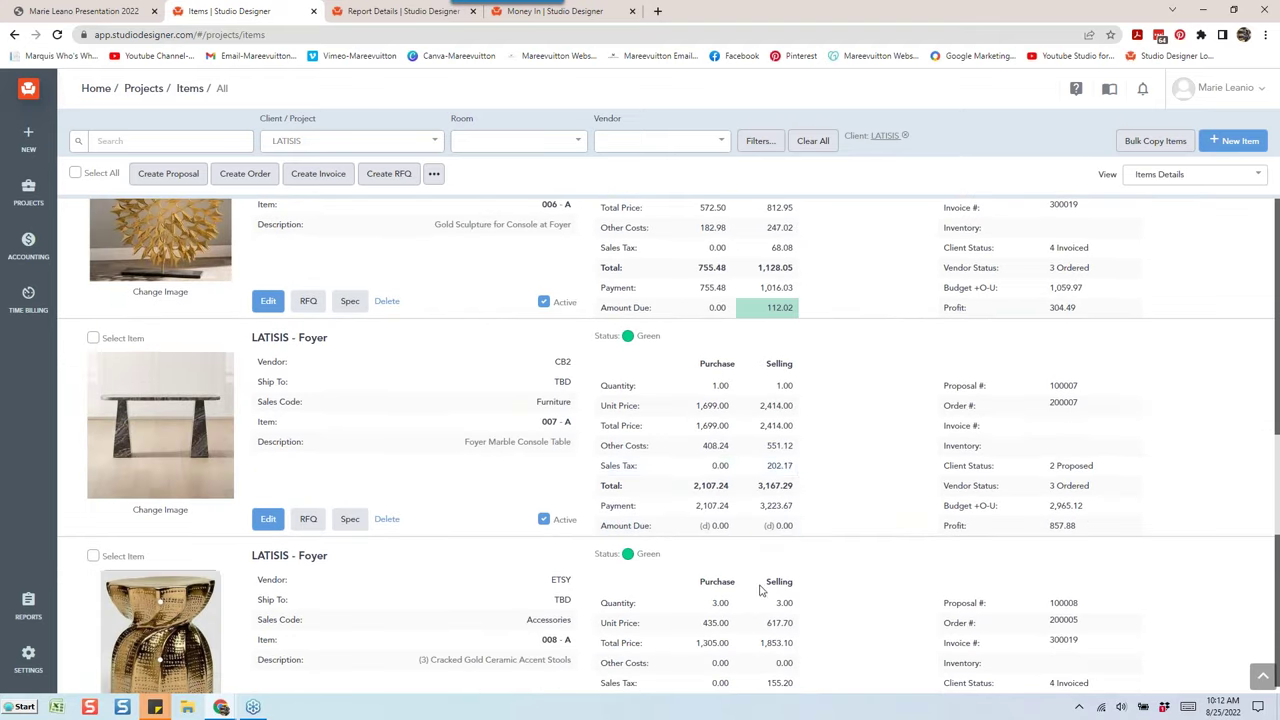
click(93, 339)
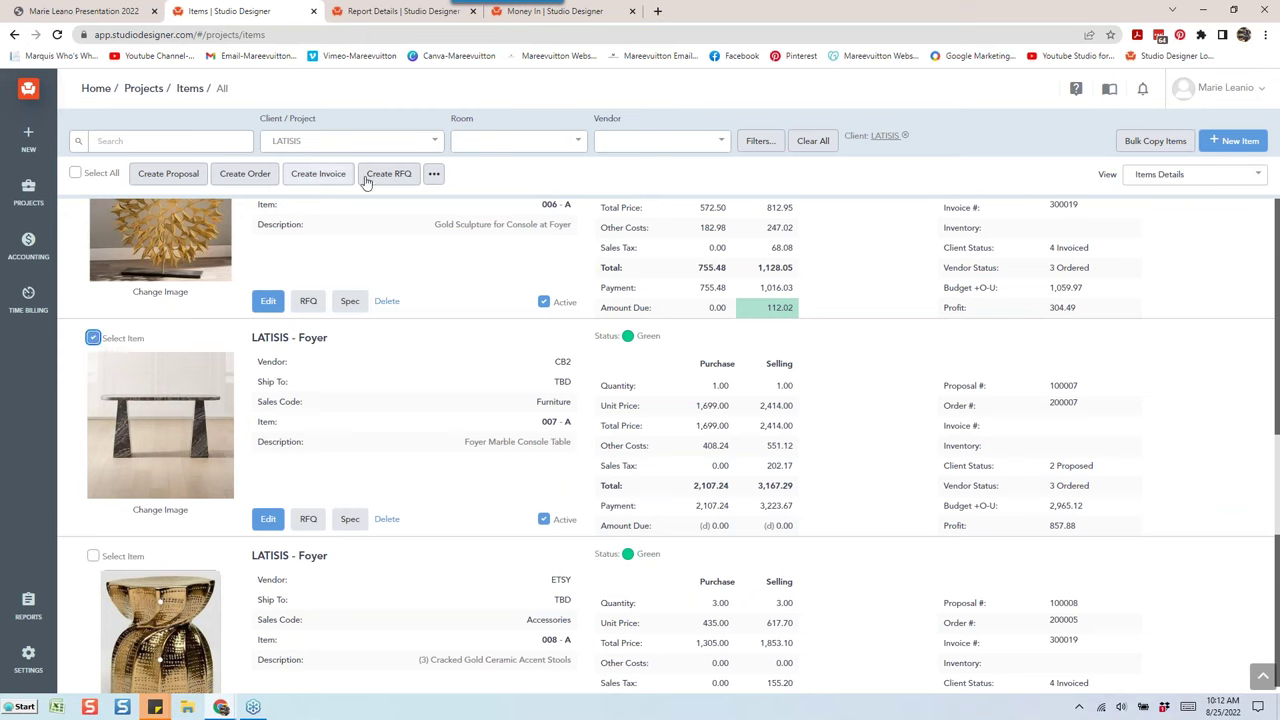
click(318, 176)
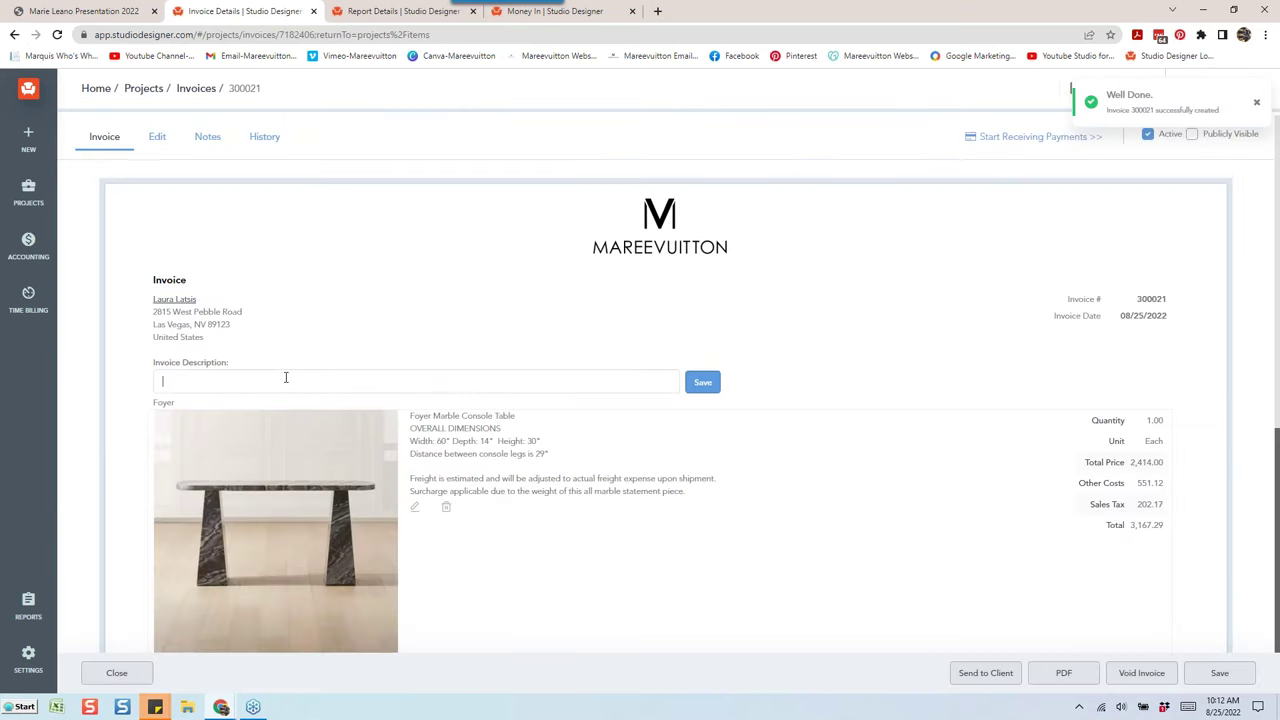
Save the invoice description as "Foyer Marble Console Table" and close the invoice
click(285, 377)
text(Foyer Marble Console Table)
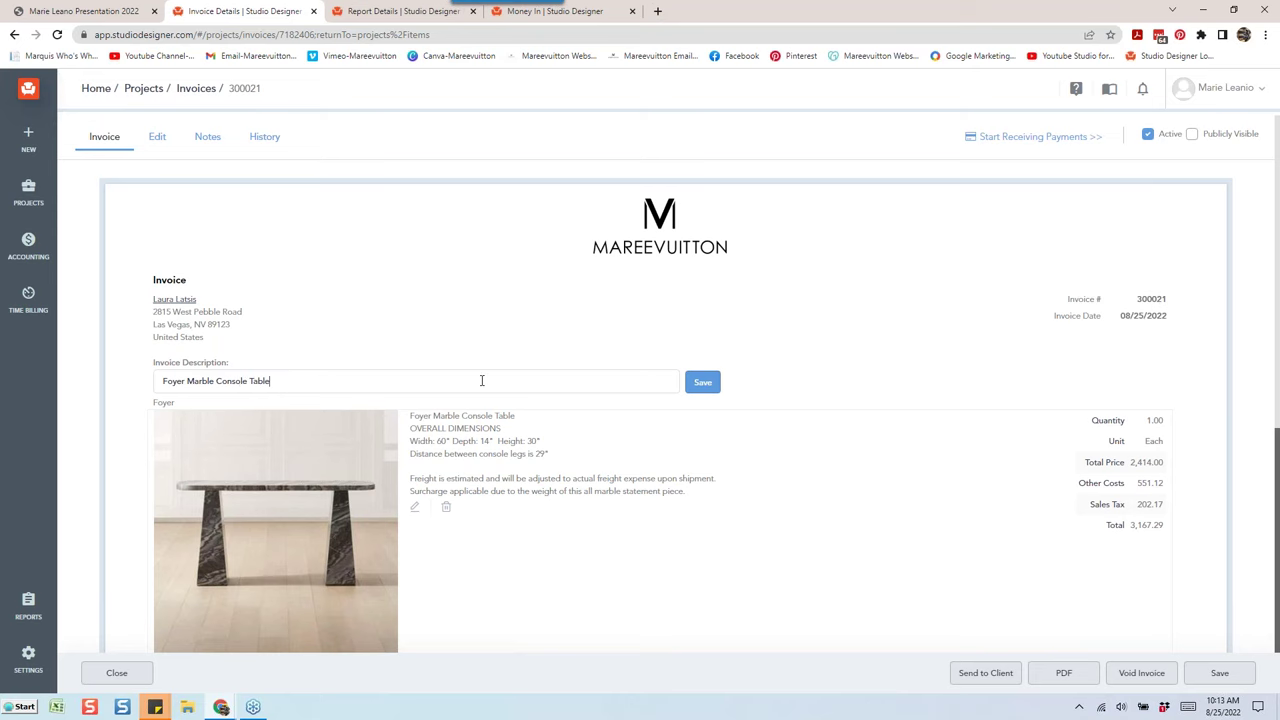
click(703, 382)
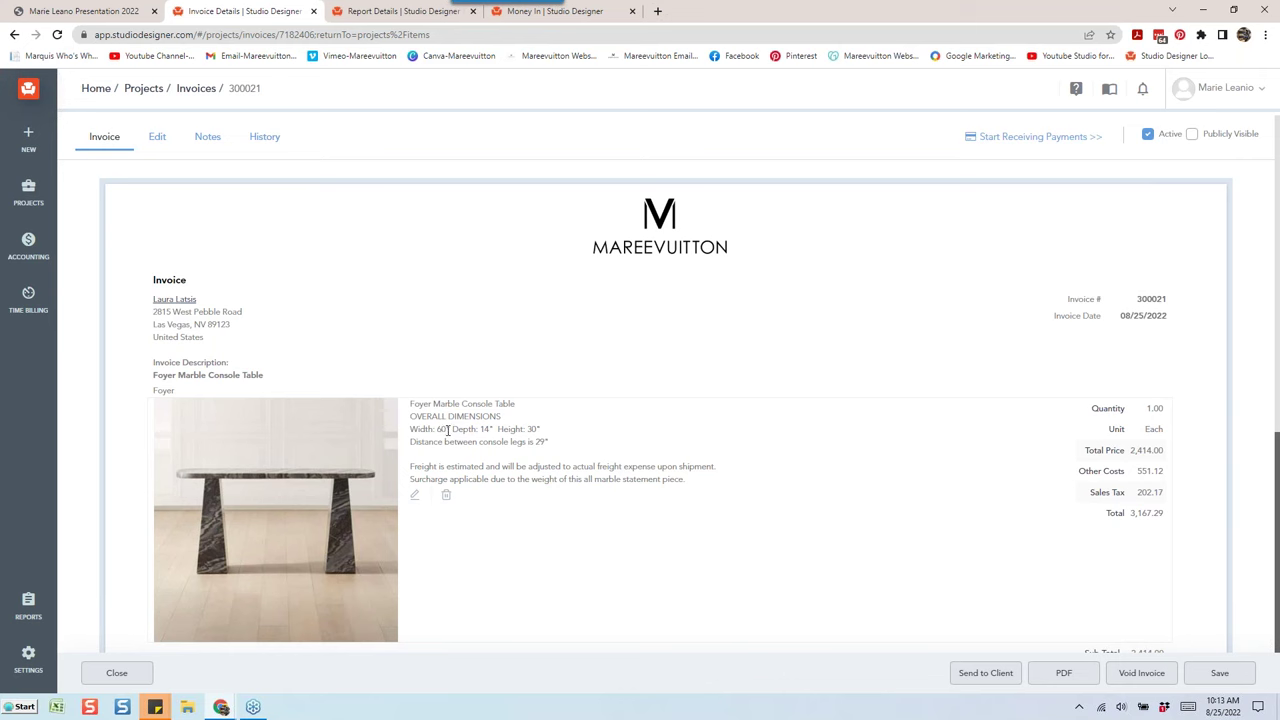
click(116, 670)
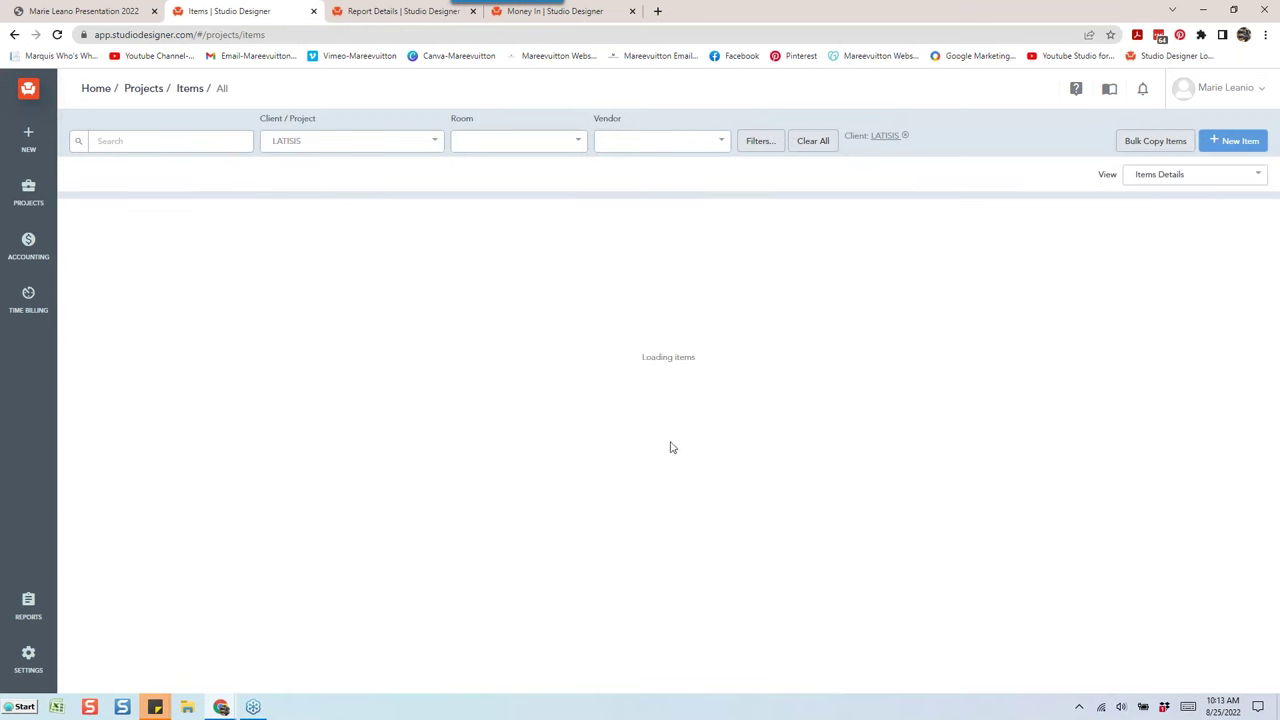
Create an invoice for the Gray Chevron Area Rug @ Foyer item, 009-A
scroll(709, 447, down, 7)
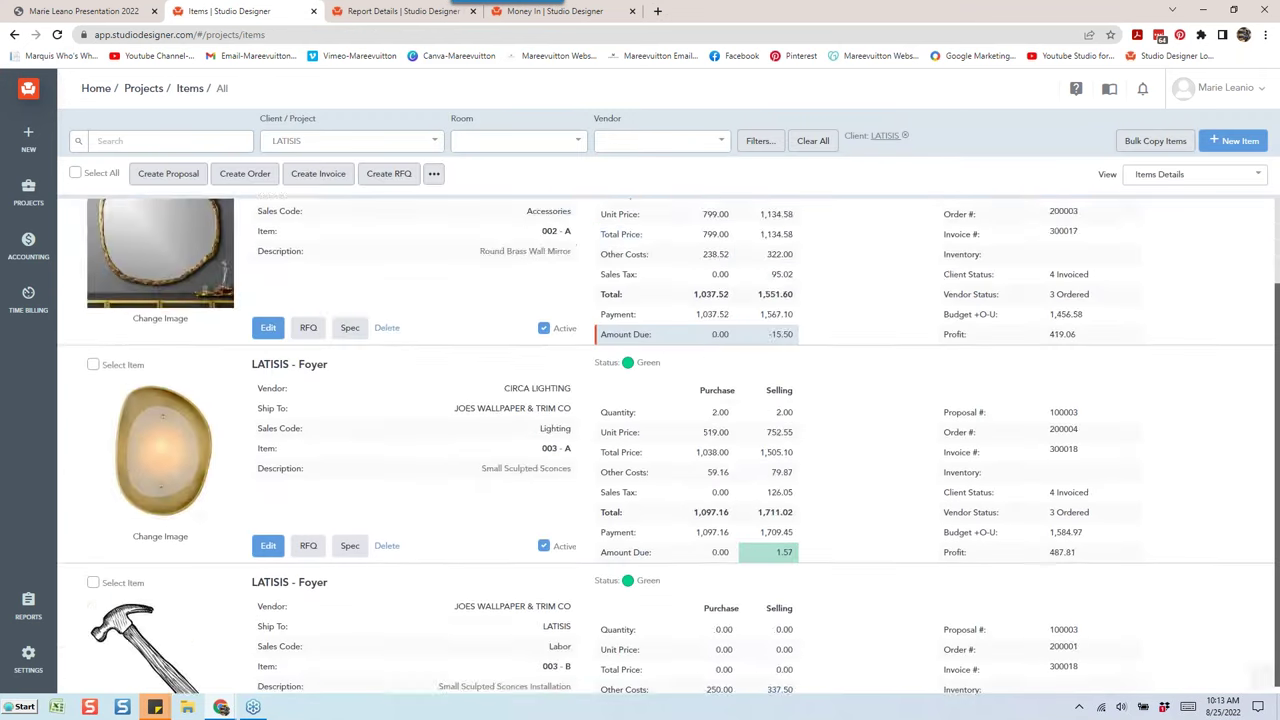
scroll(732, 508, down, 3)
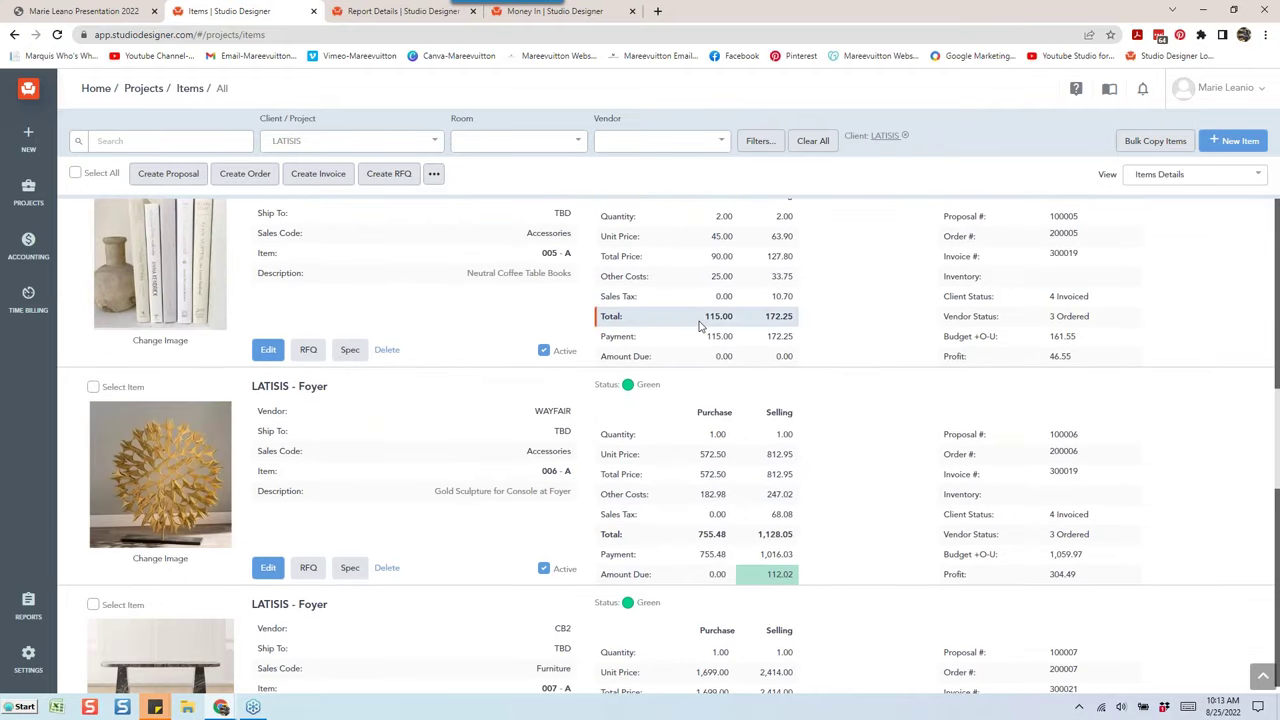
scroll(716, 369, down, 2)
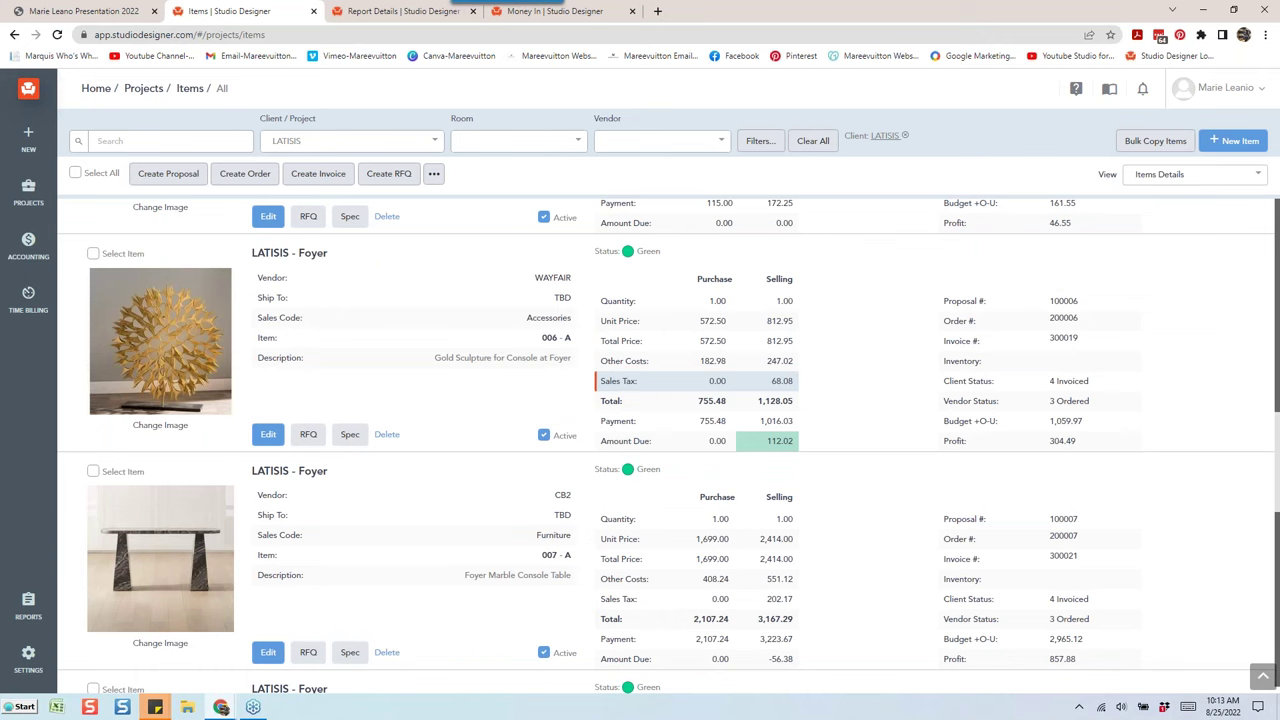
scroll(709, 404, down, 5)
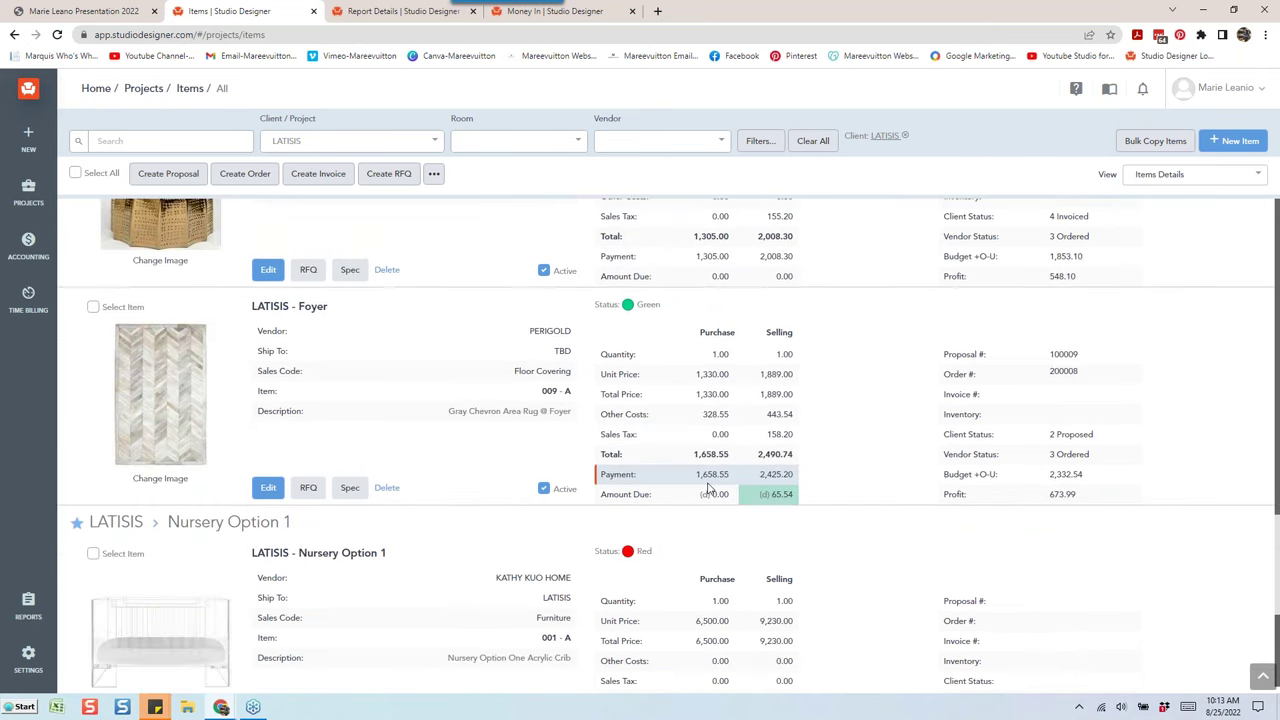
click(93, 307)
click(318, 173)
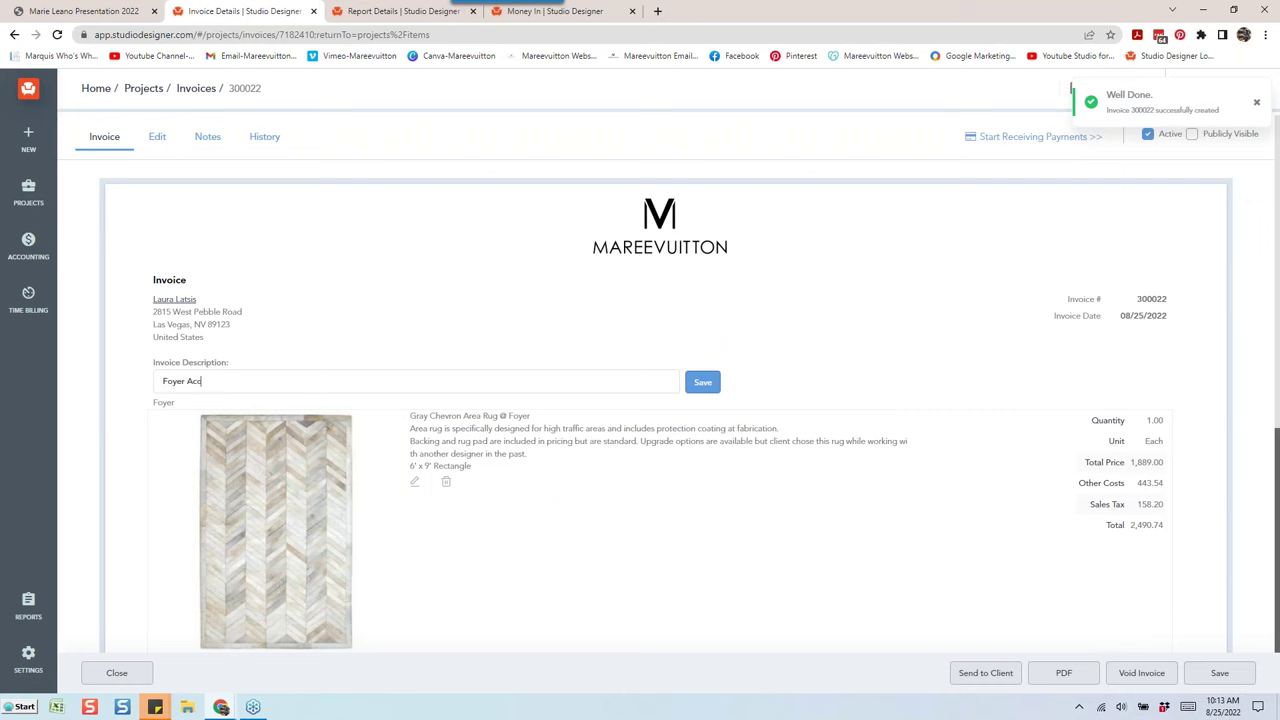
Save the rug invoice's description as "Foyer Accent Rug" and close the invoice
text(Ru)
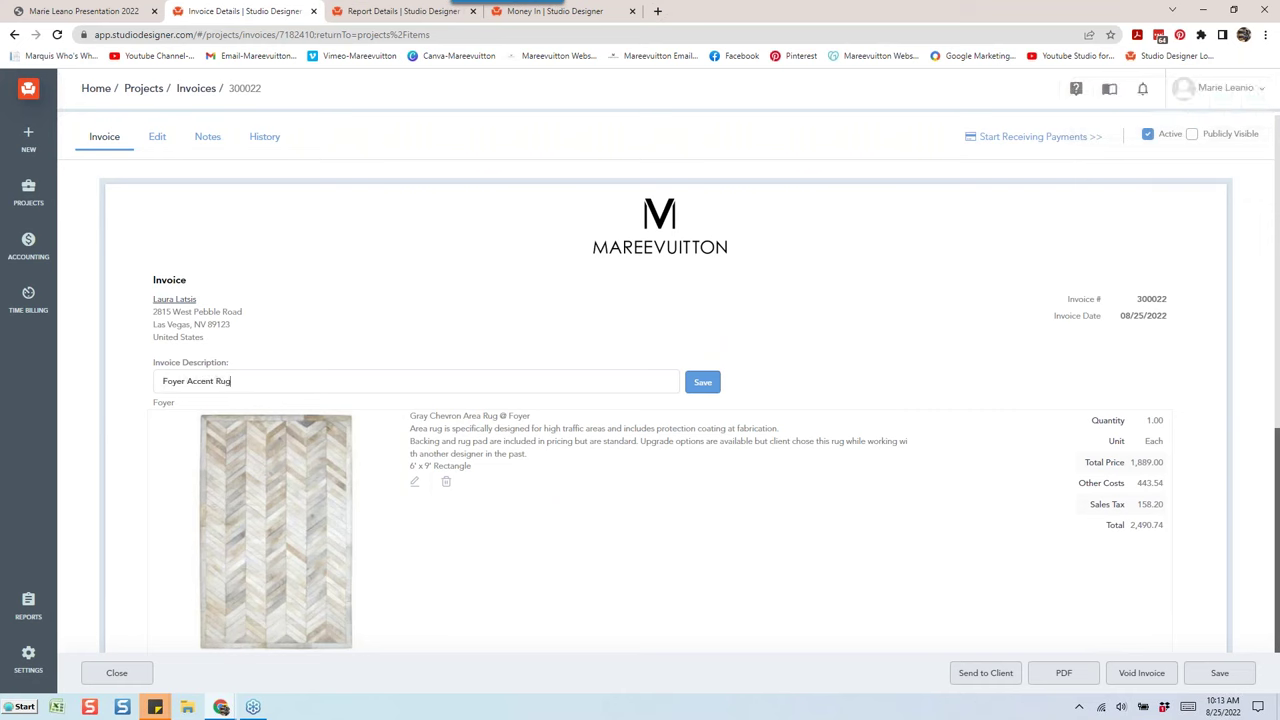
text(g)
click(703, 382)
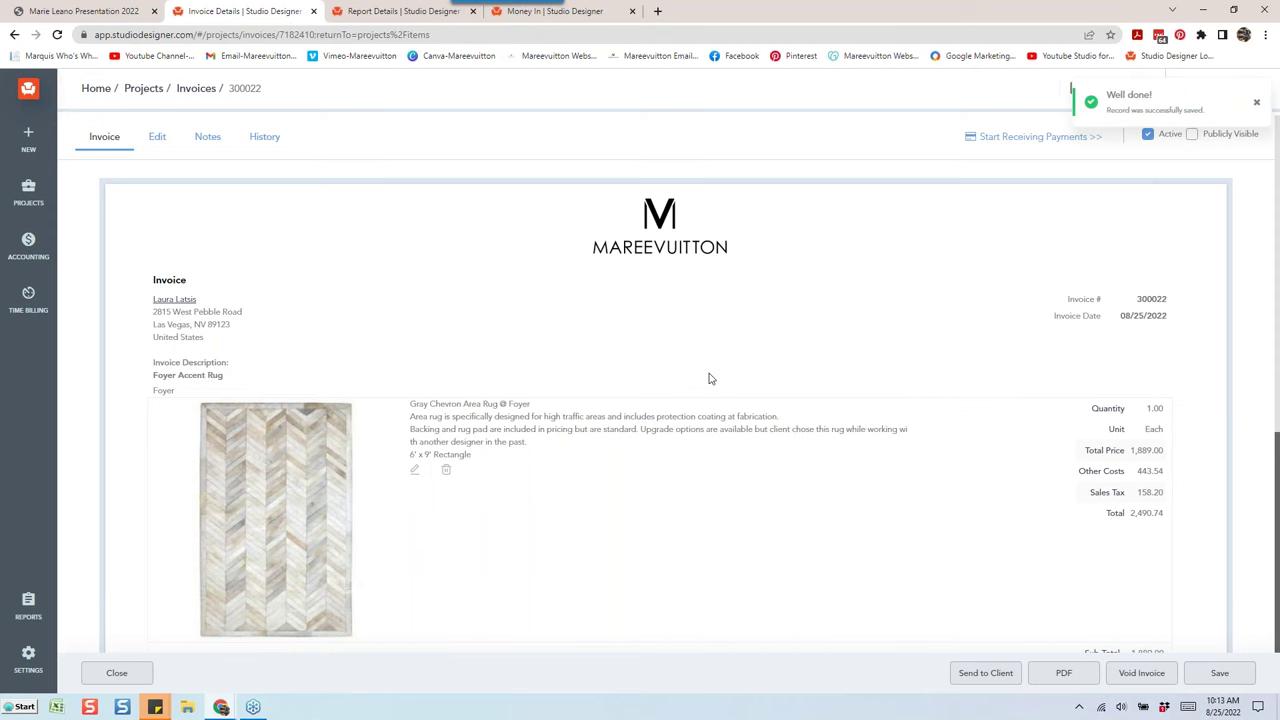
click(117, 673)
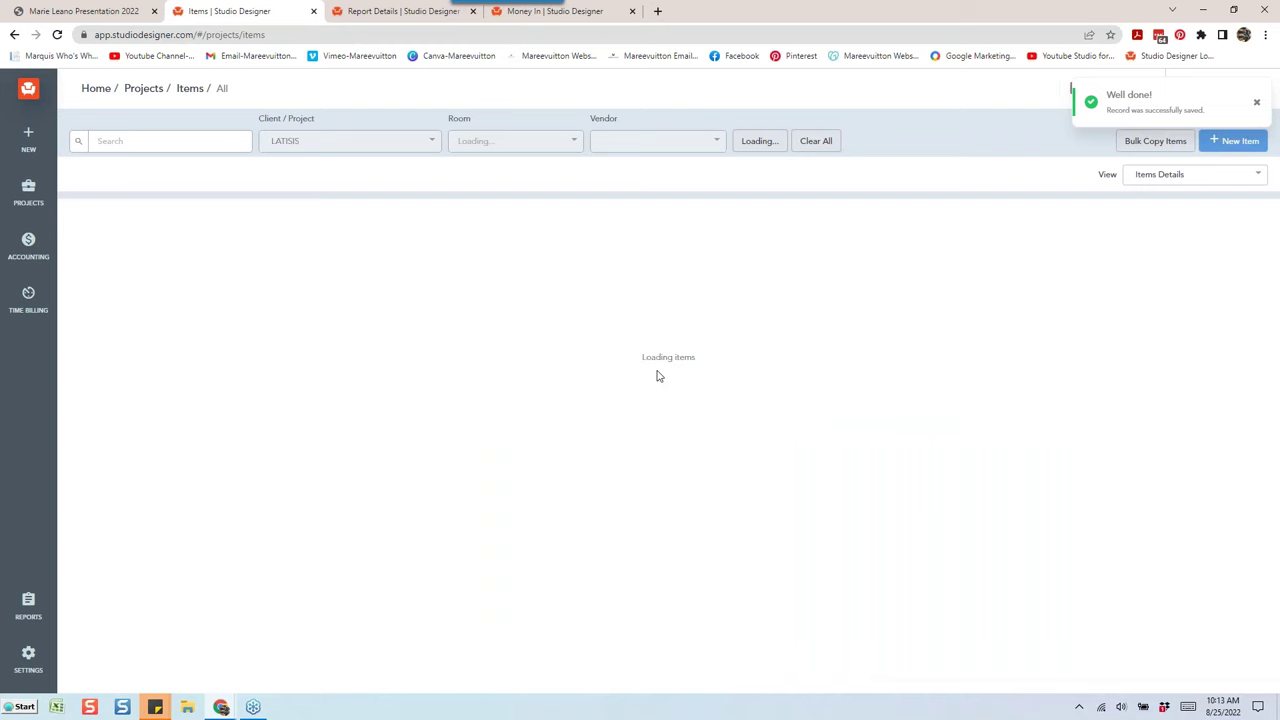
Mark the Nursery Option One Acrylic Crib item as inactive and save it
scroll(665, 460, down, 5)
scroll(670, 470, down, 15)
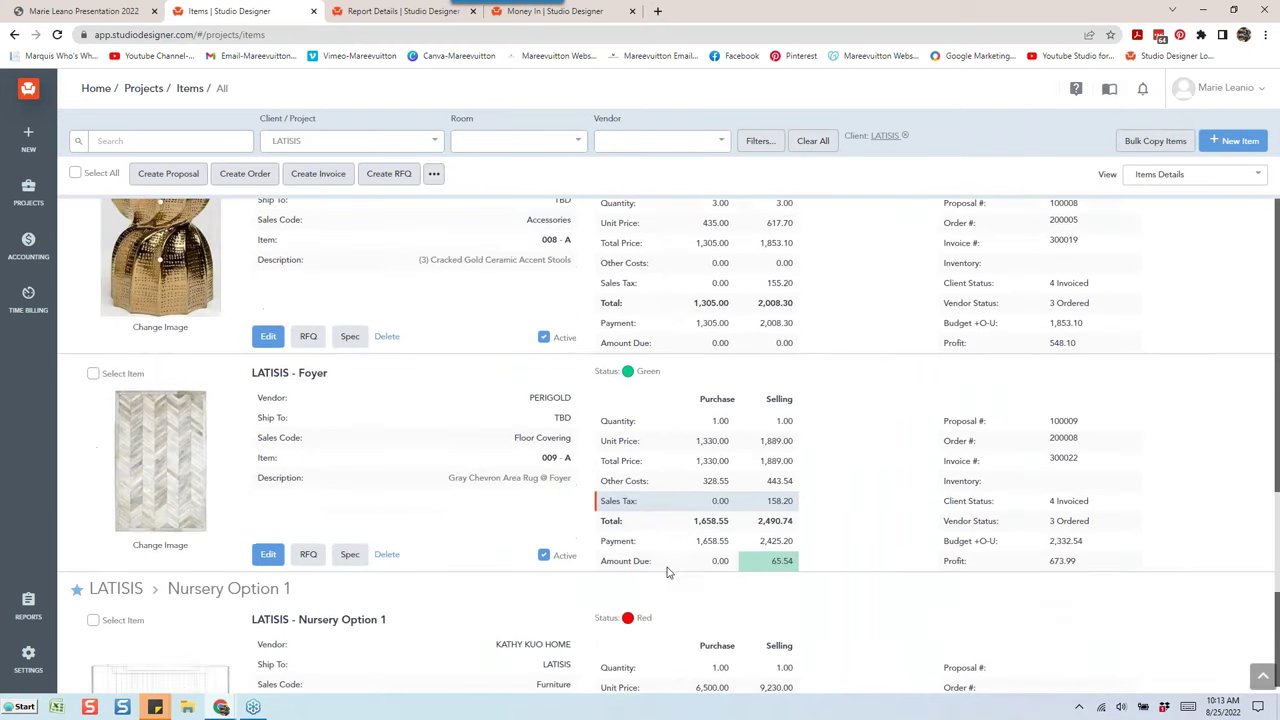
scroll(668, 572, down, 5)
scroll(700, 345, up, 2)
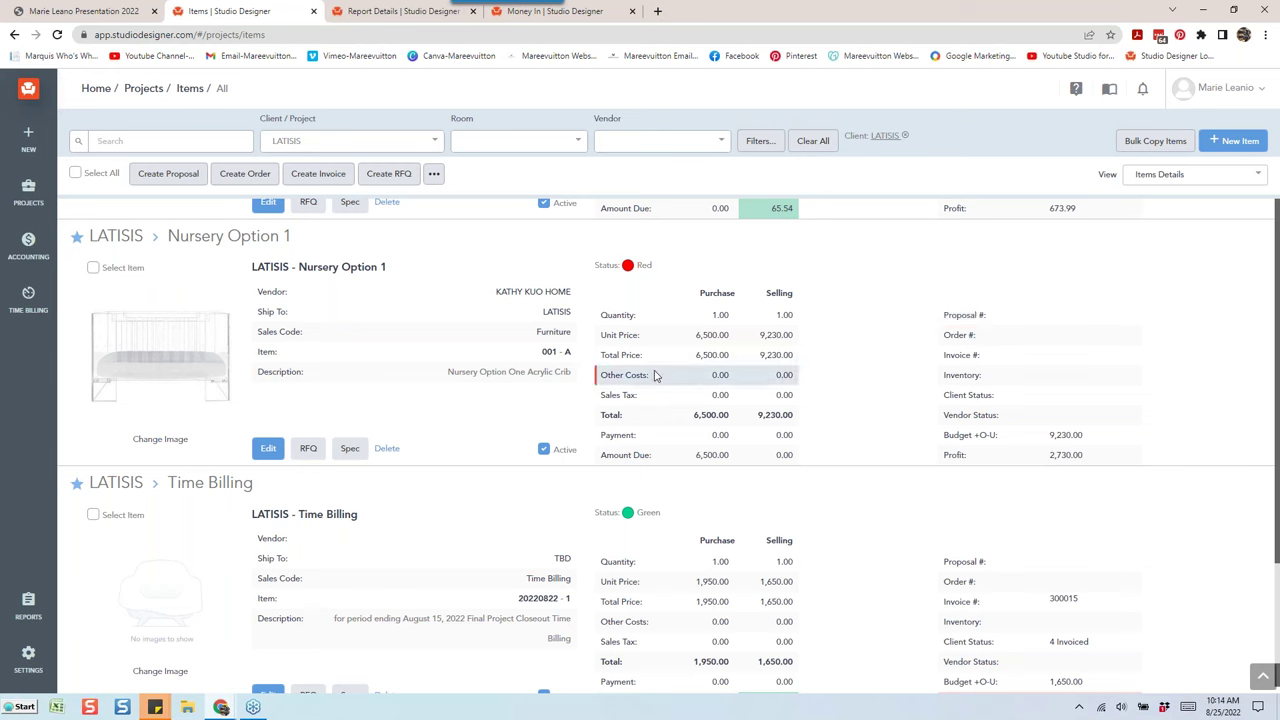
click(266, 449)
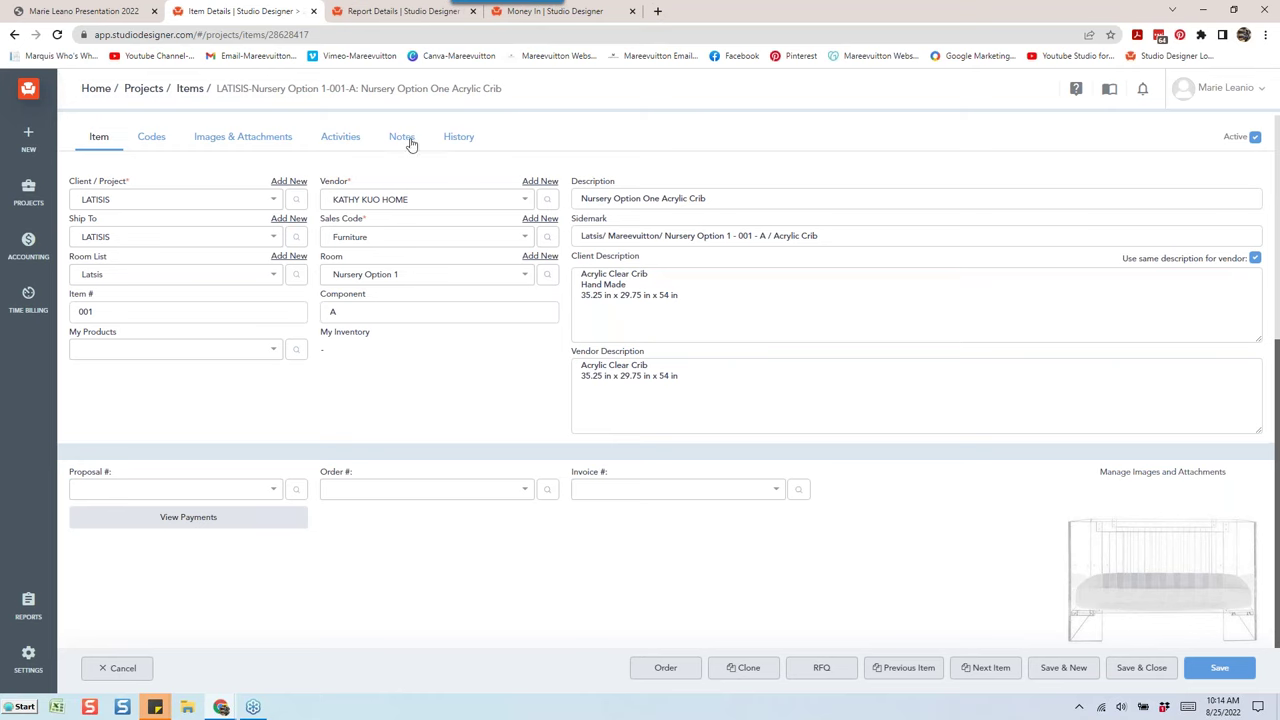
click(1255, 138)
click(737, 151)
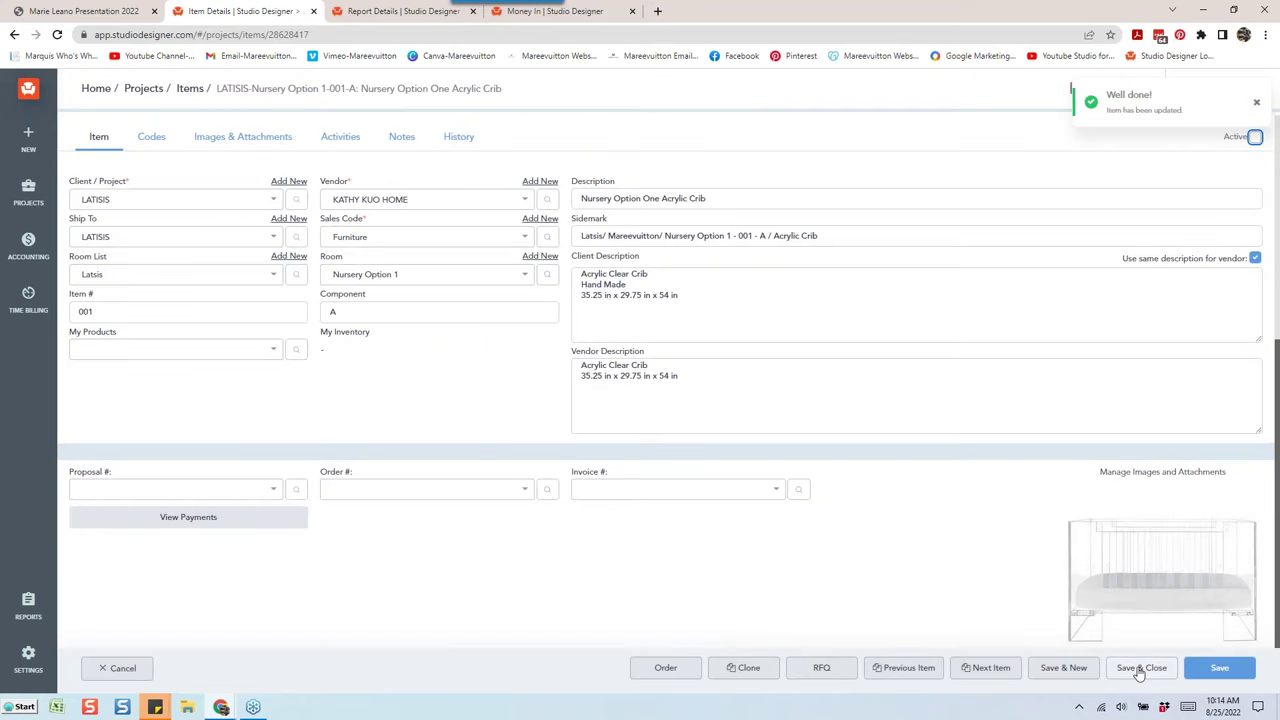
Save and close the crib item, and check the invoice numbers and balances across the project's item list
click(1137, 674)
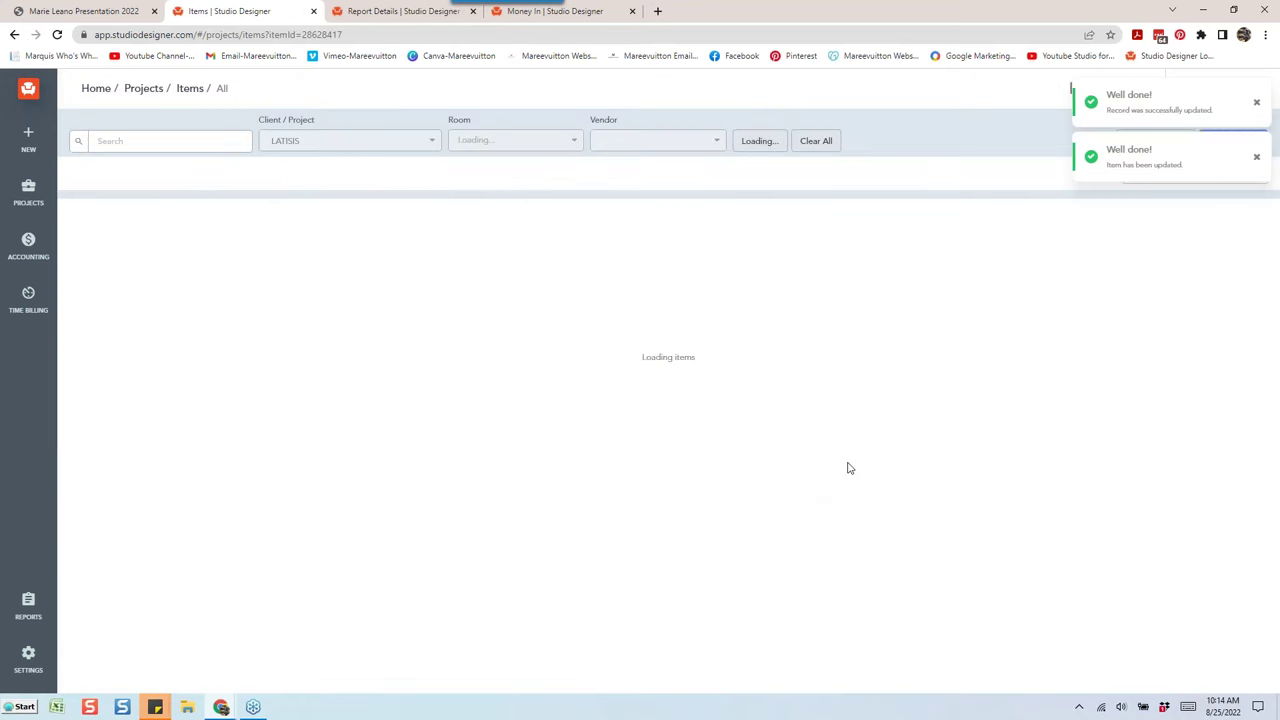
scroll(845, 443, down, 10)
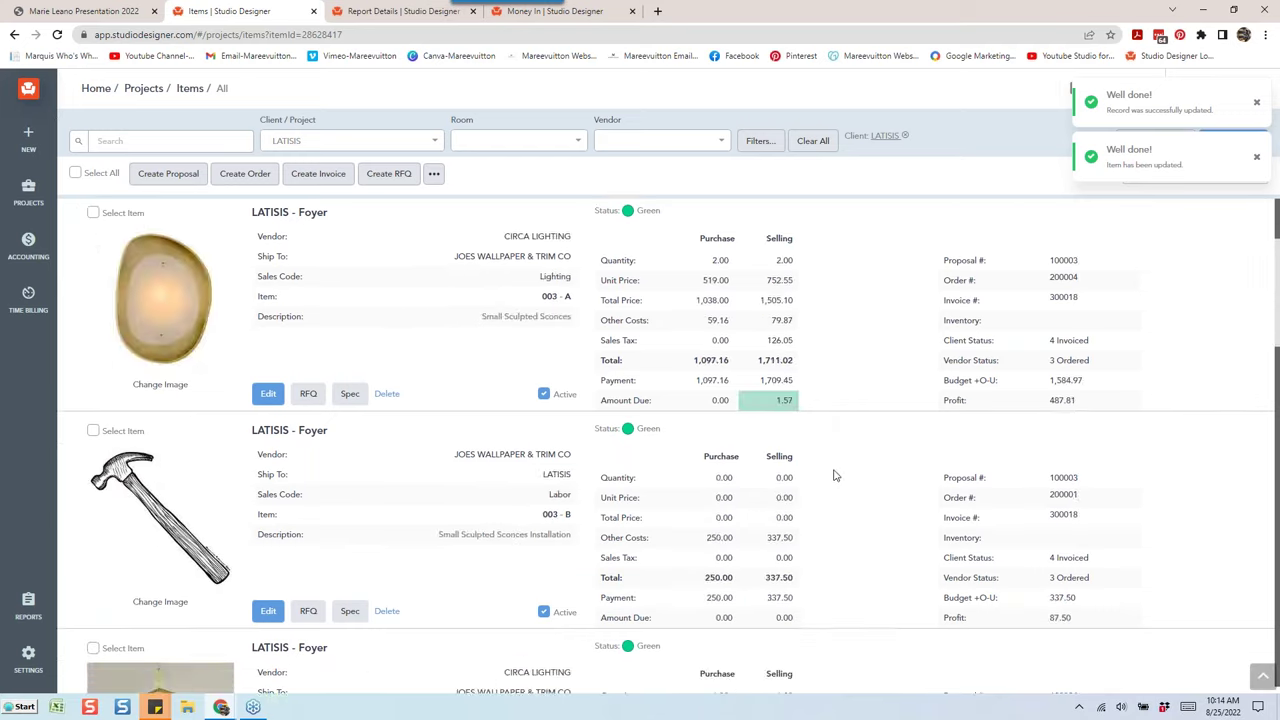
scroll(805, 515, down, 5)
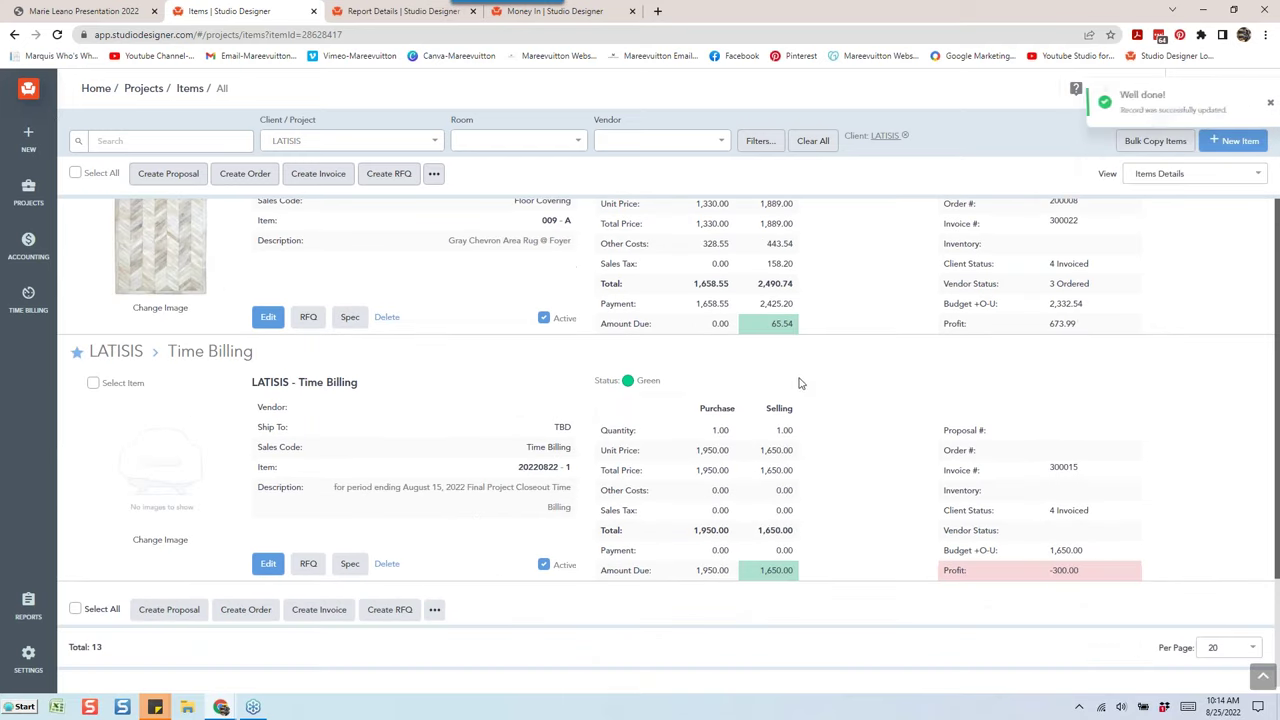
scroll(795, 385, up, 2)
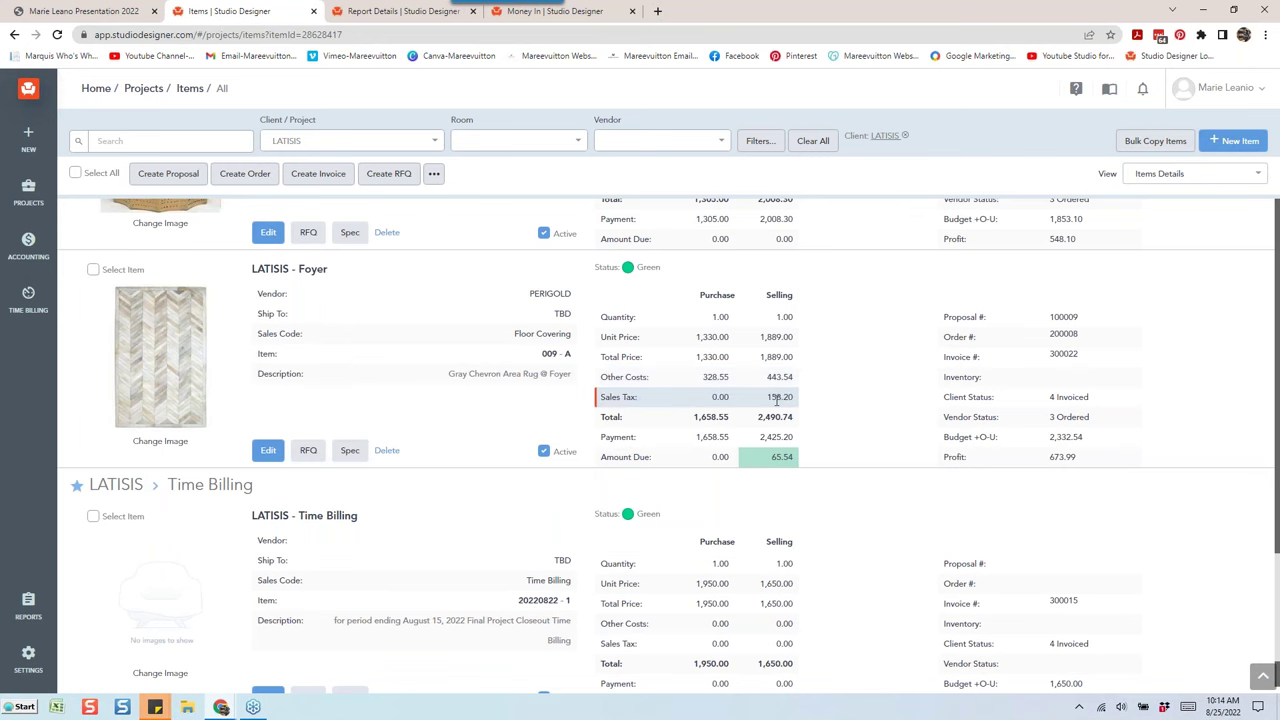
scroll(778, 400, up, 1)
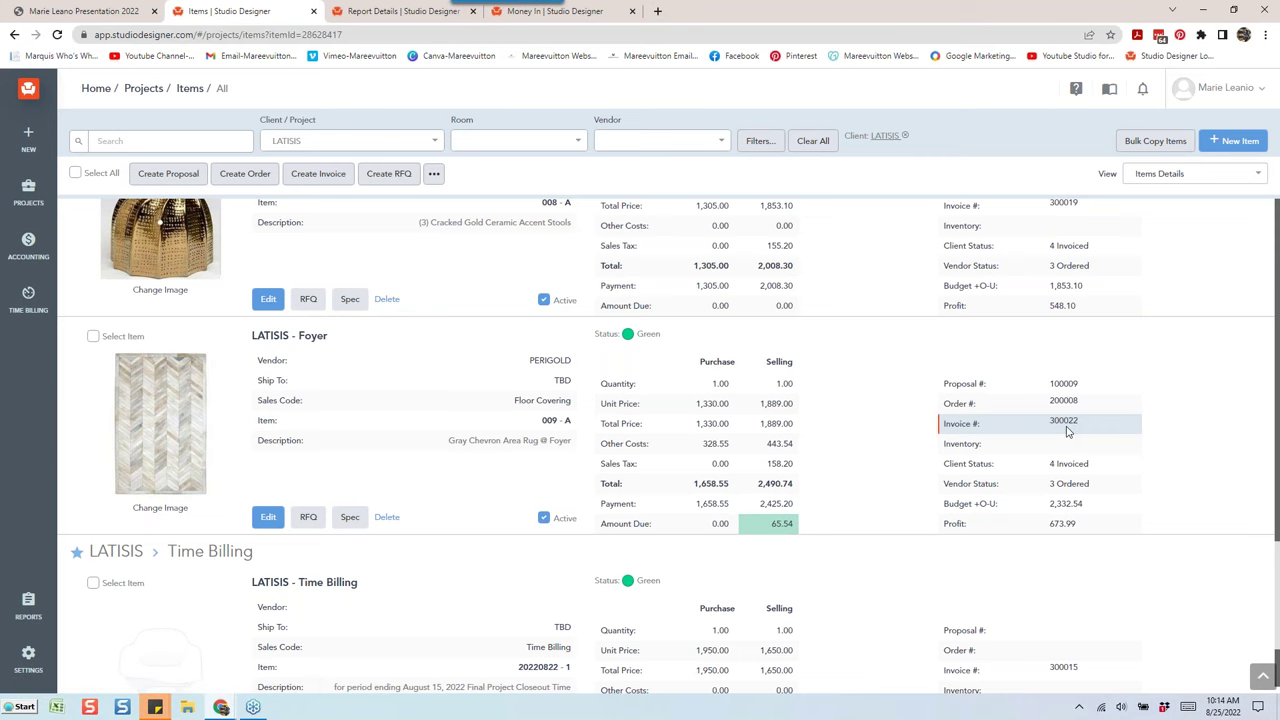
scroll(701, 430, down, 2)
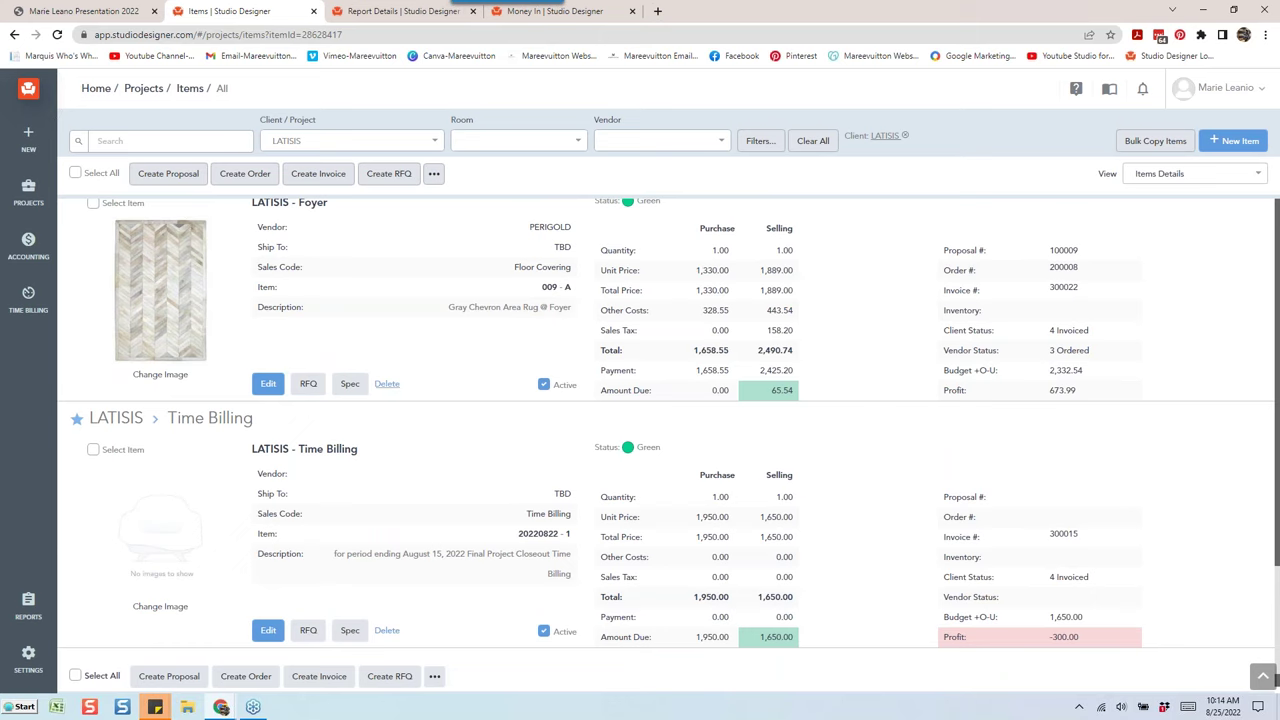
Generate a fresh PDF of the PW for Client w Prop, PO, Inv & Balances report, review it enlarged and close it
click(425, 11)
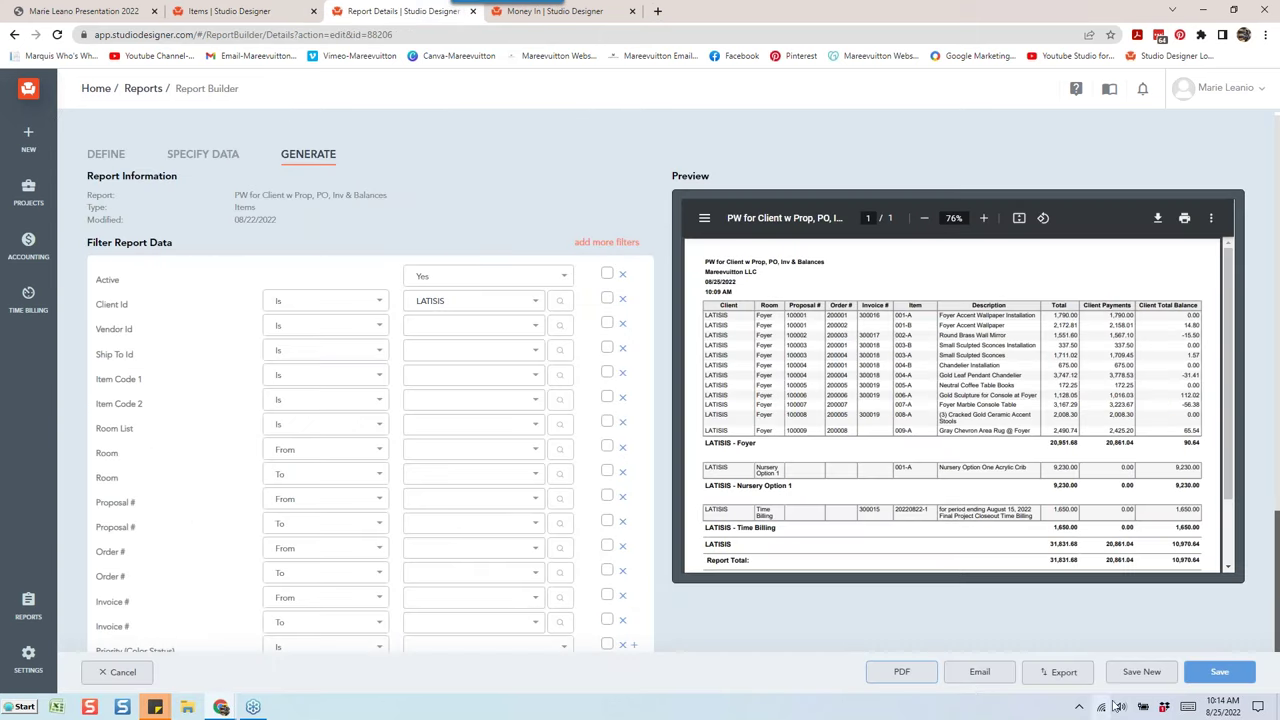
click(899, 677)
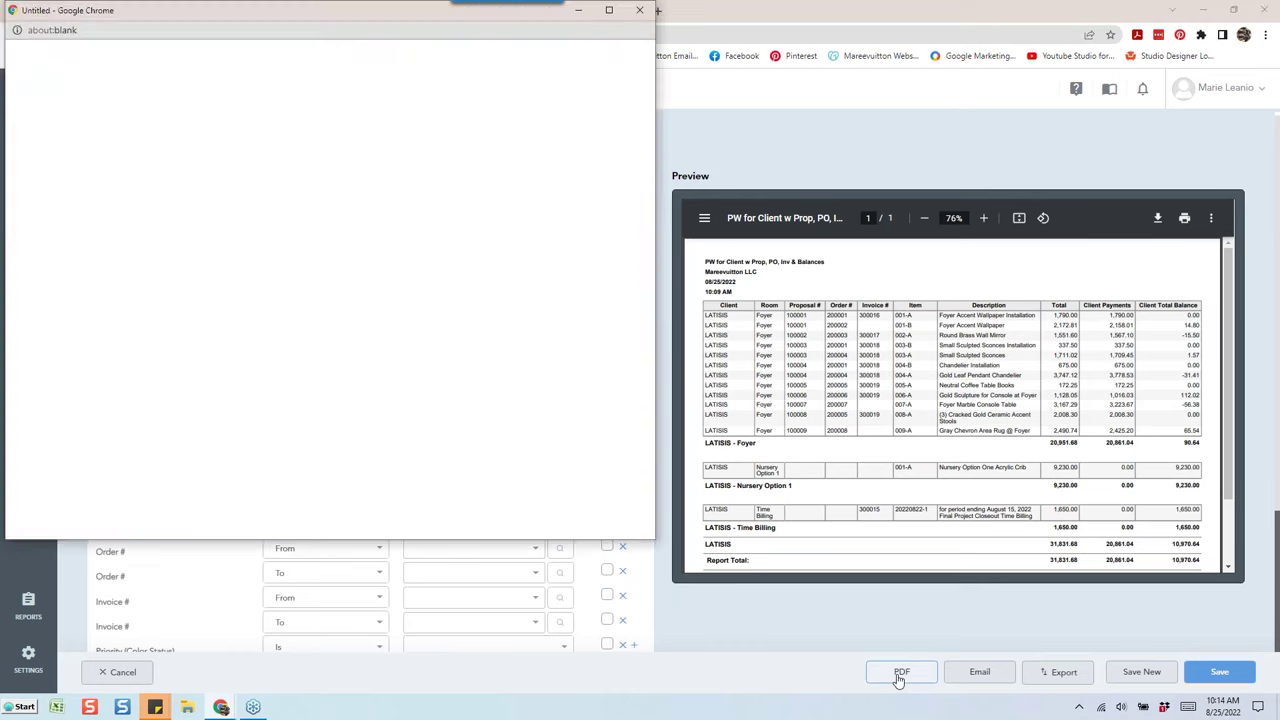
click(606, 12)
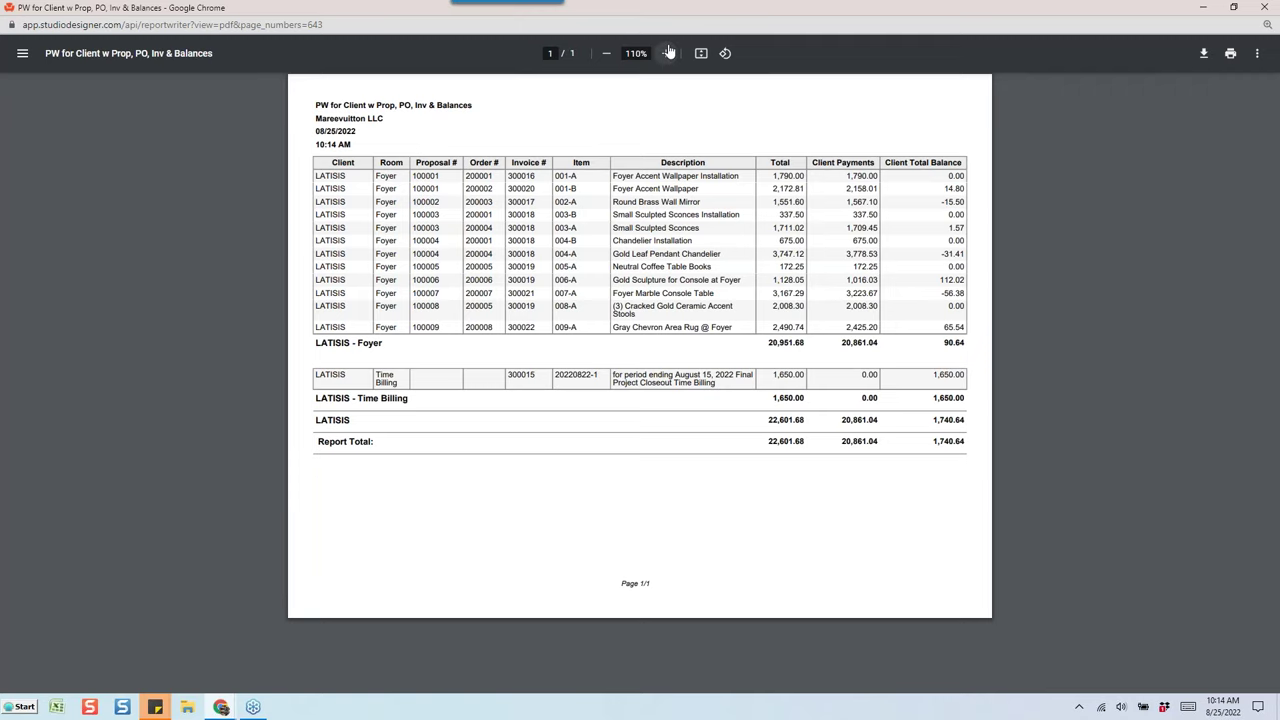
click(667, 53)
click(668, 53)
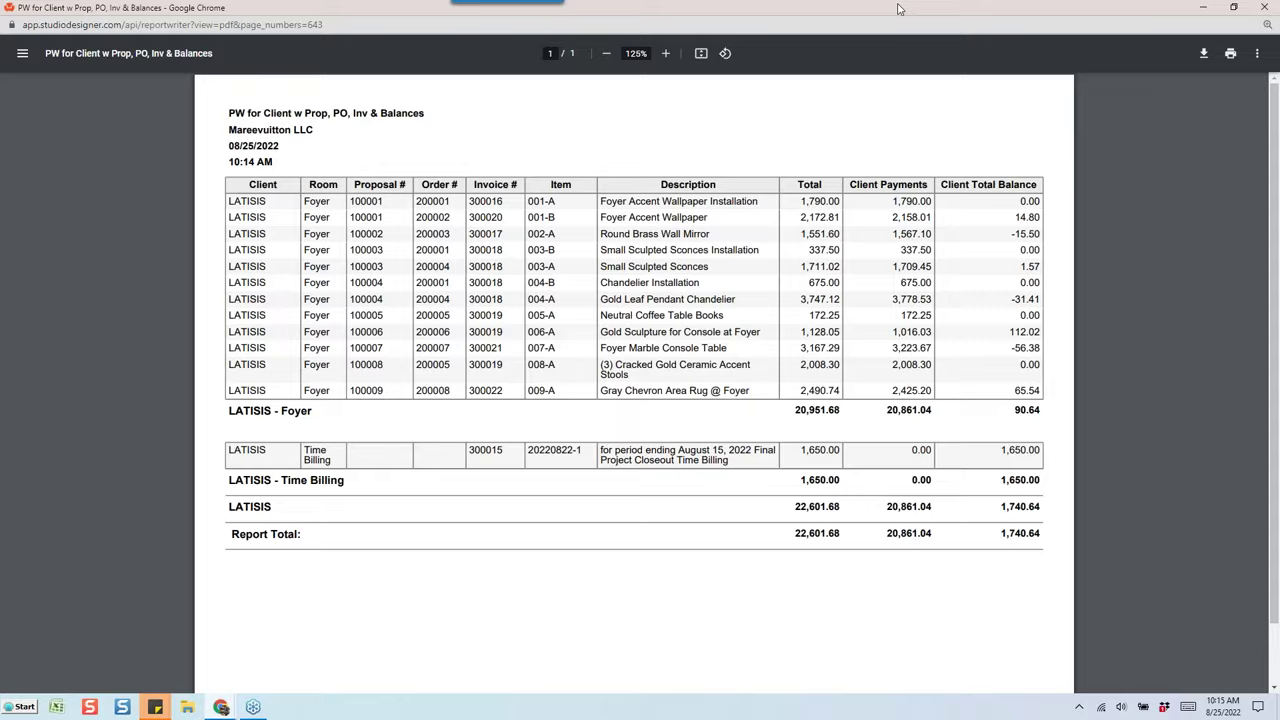
key(ctrl+w)
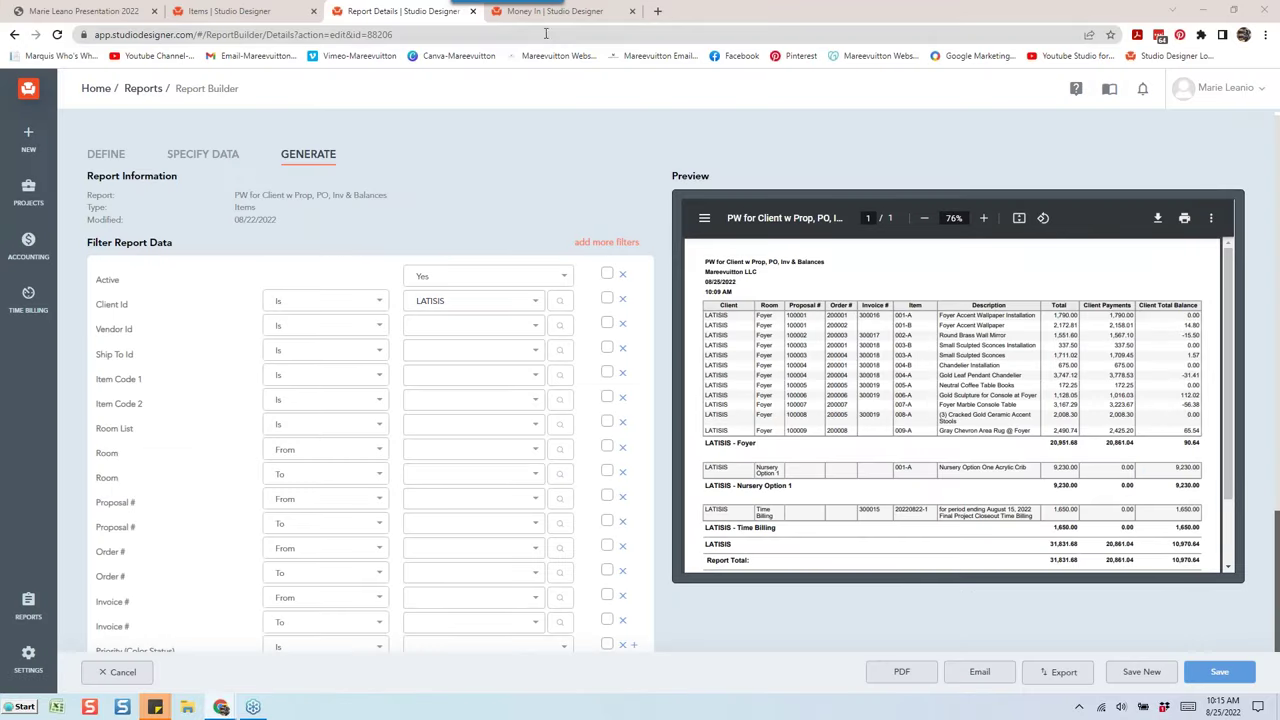
In Money In, apply the negative total balances of the Gold Leaf Pendant Chandelier (-31.41), Round Brass Wall Mirror (-15.50) and Foyer Marble Console Table (-56.38)
click(573, 17)
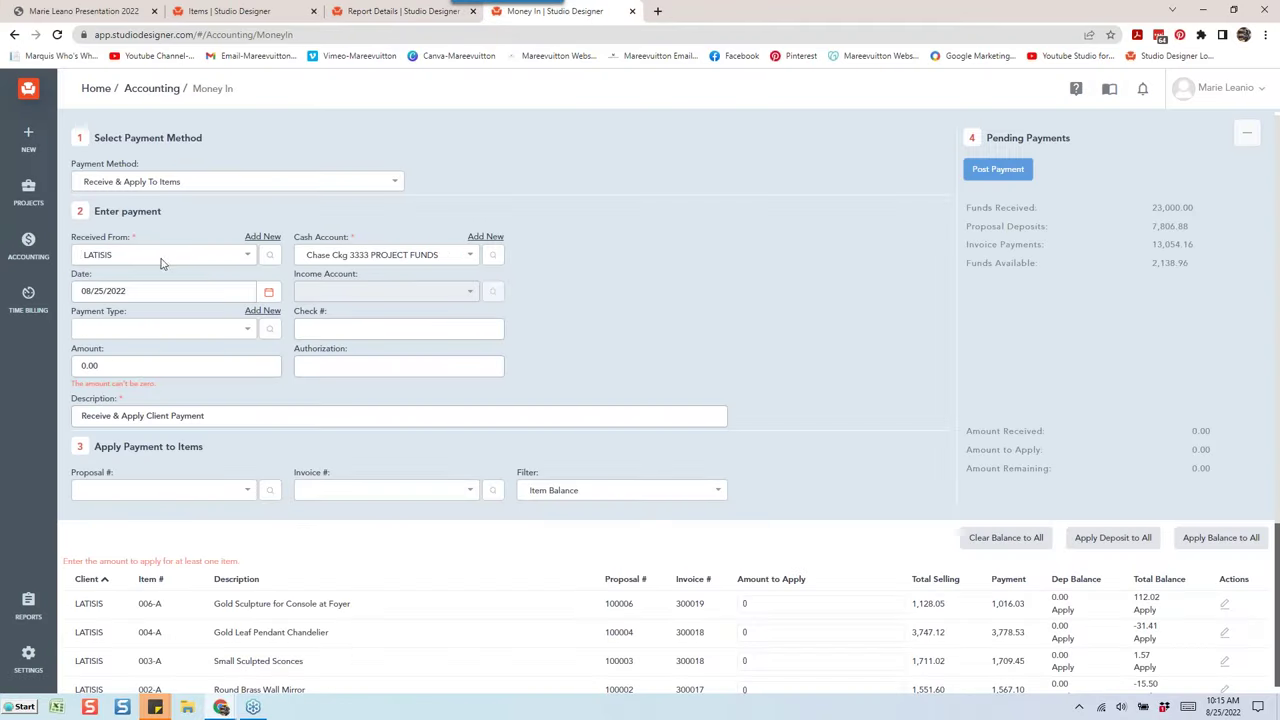
scroll(755, 282, down, 2)
scroll(760, 283, up, 2)
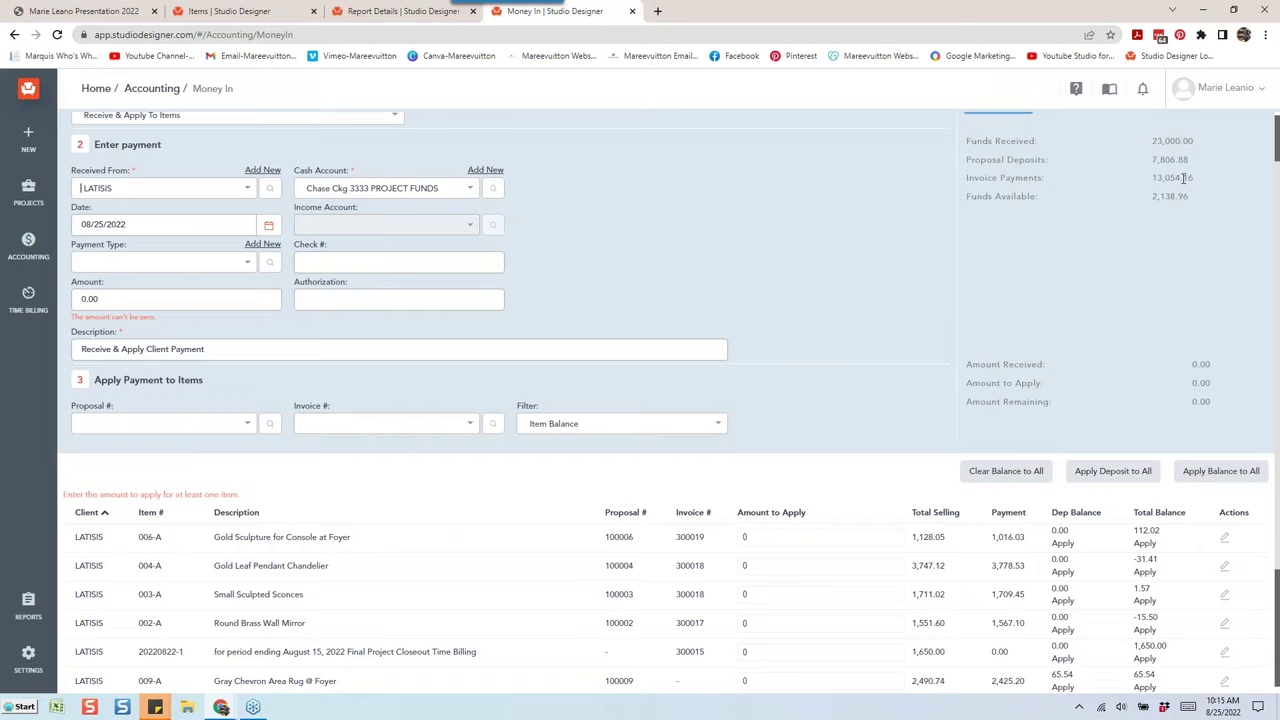
scroll(1171, 297, down, 3)
scroll(1191, 212, up, 2)
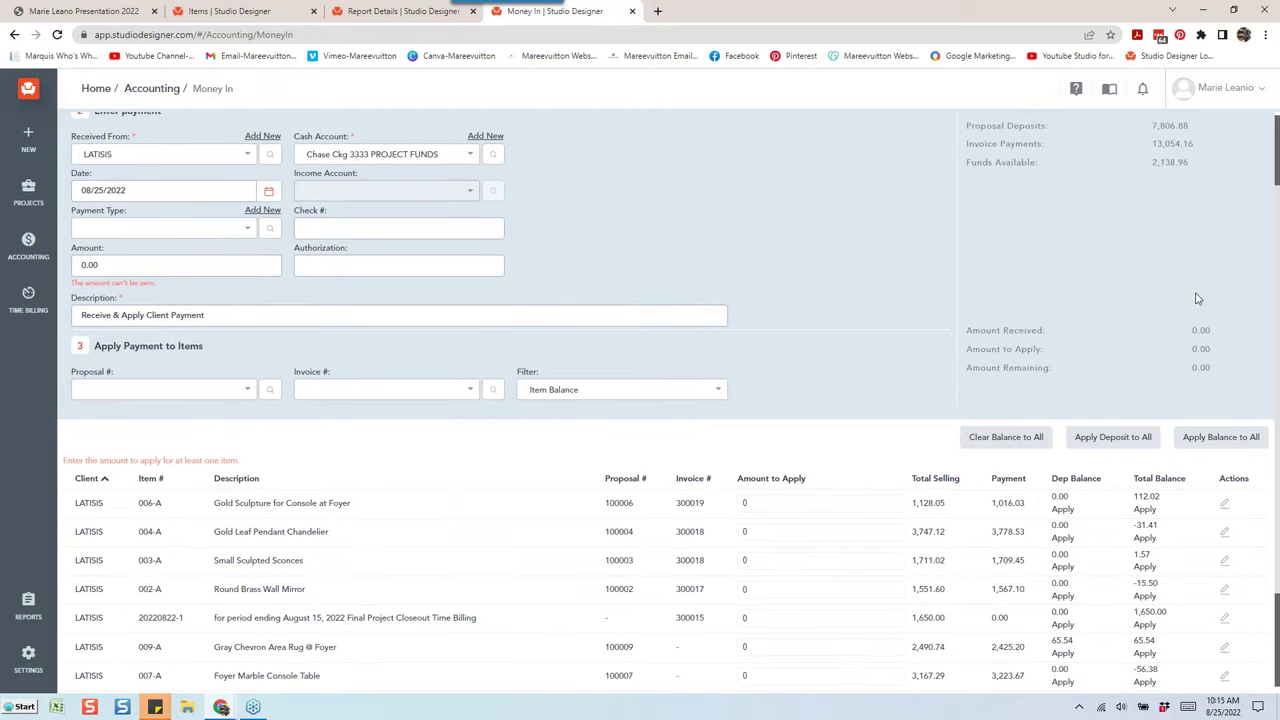
scroll(1195, 330, down, 2)
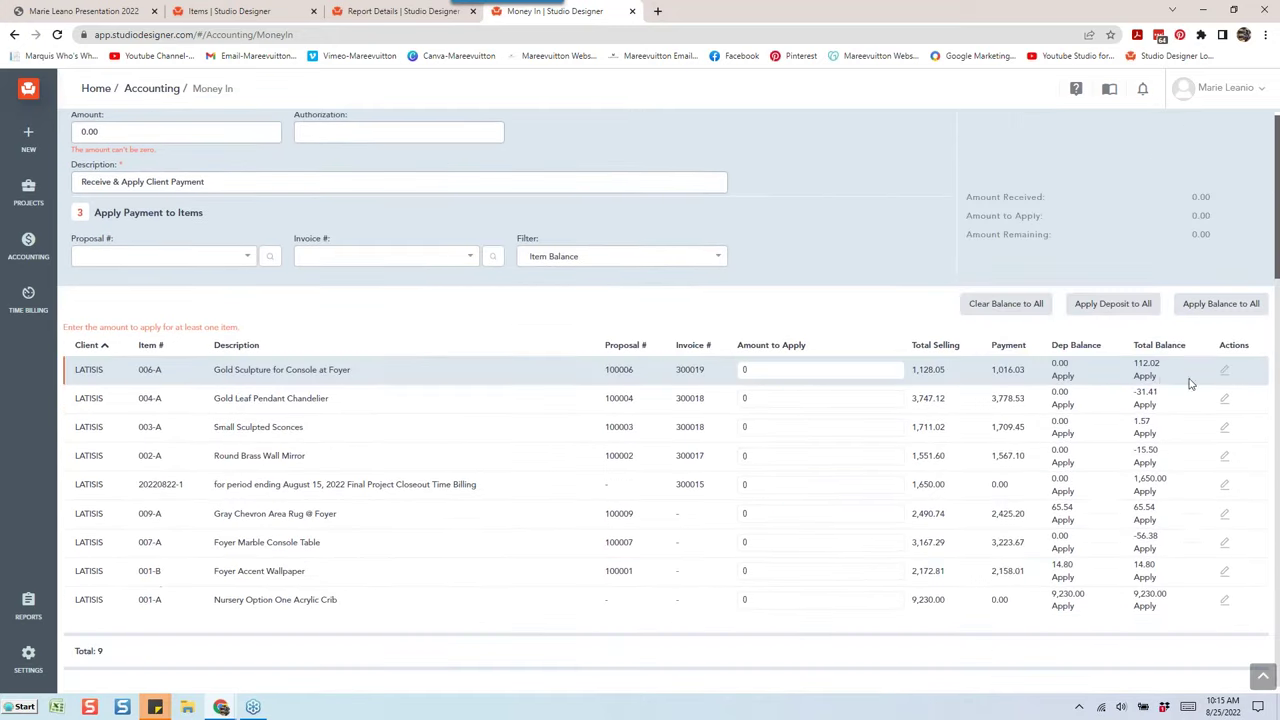
click(1145, 405)
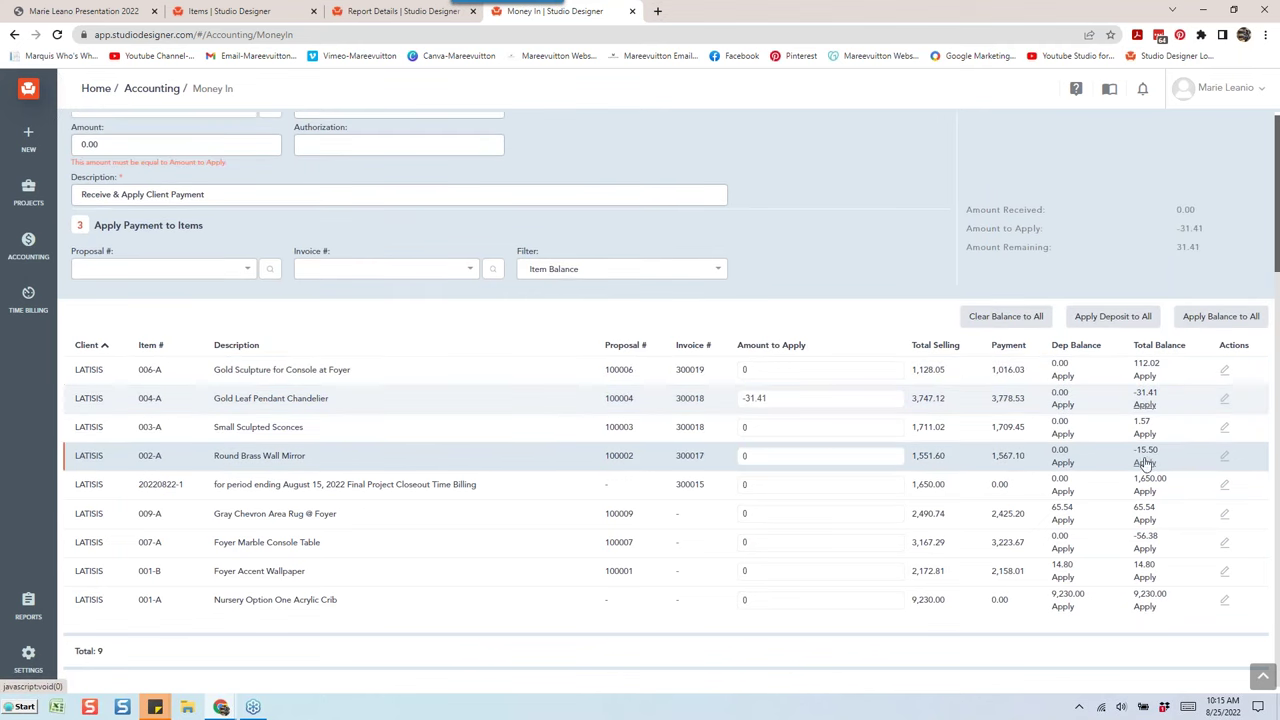
click(1145, 463)
click(1145, 549)
Set the payment method to Apply Payment To Items From Funds Available and the description to "Apply Funds Avail to Open AR for Freight True-up"
scroll(700, 400, up, 3)
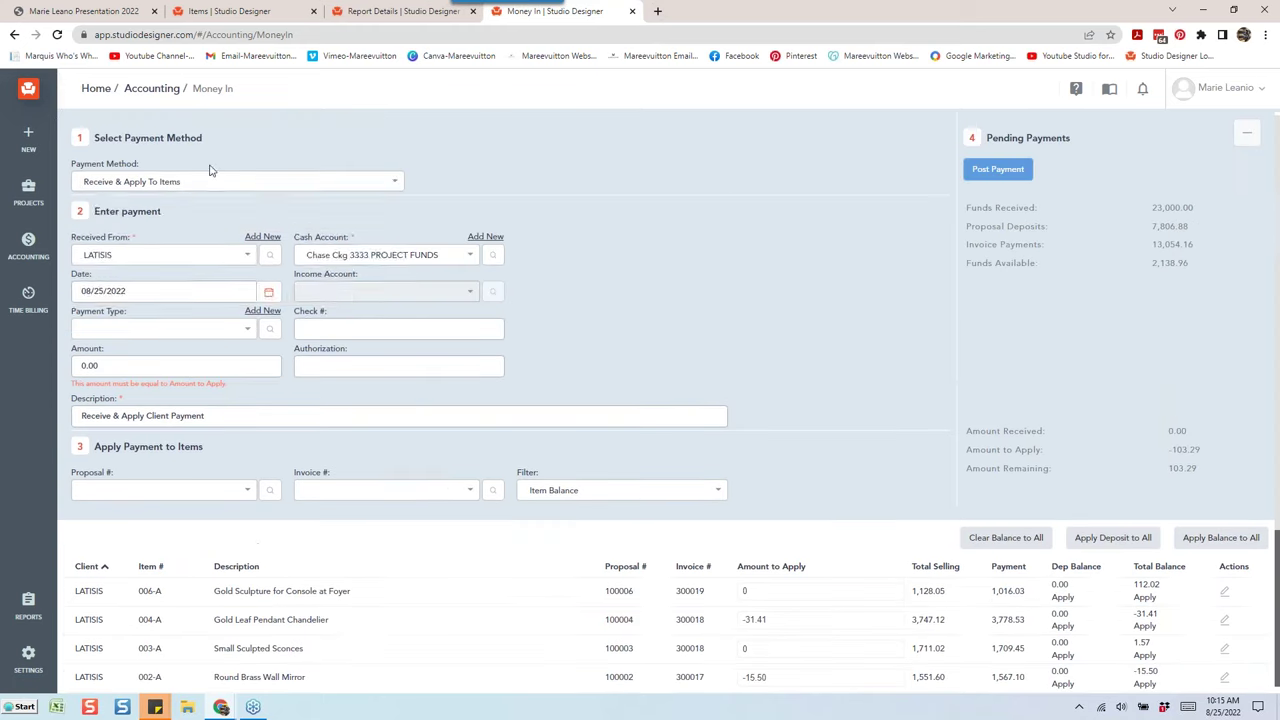
click(175, 181)
click(147, 208)
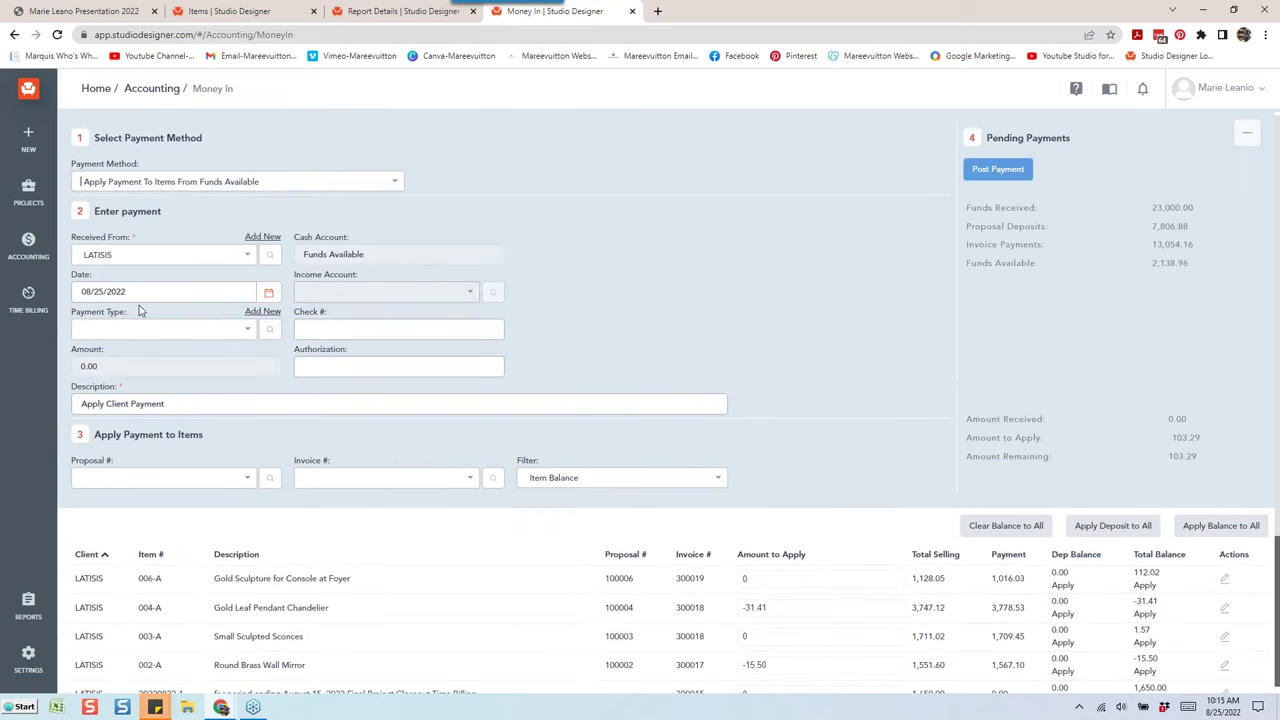
click(180, 330)
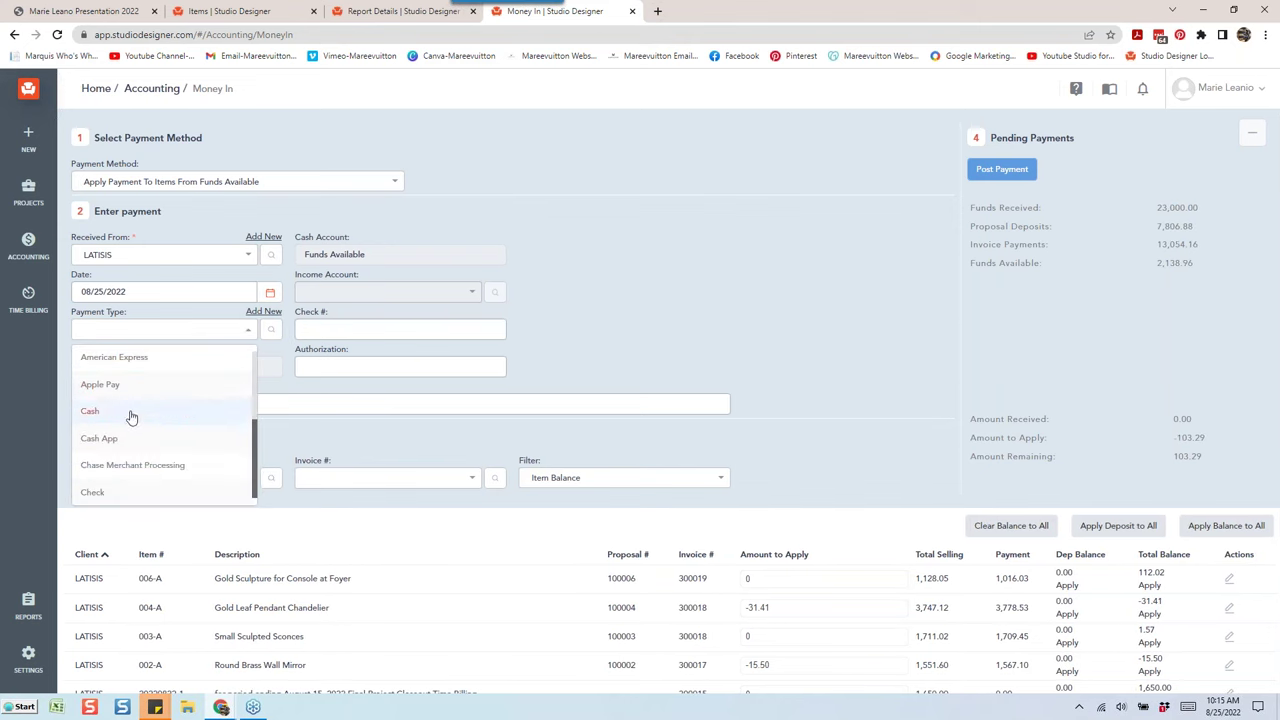
click(366, 401)
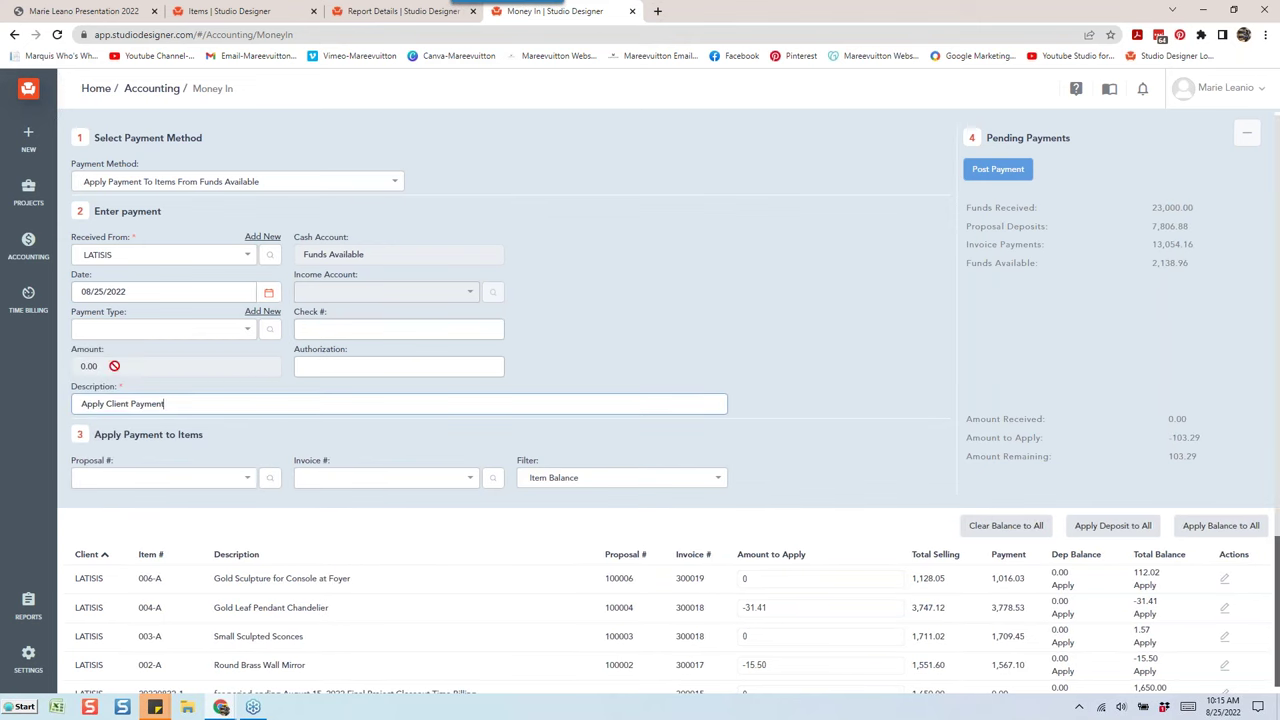
triple_click(155, 407)
text(Apply Funds Avail to Open AR for Freigh)
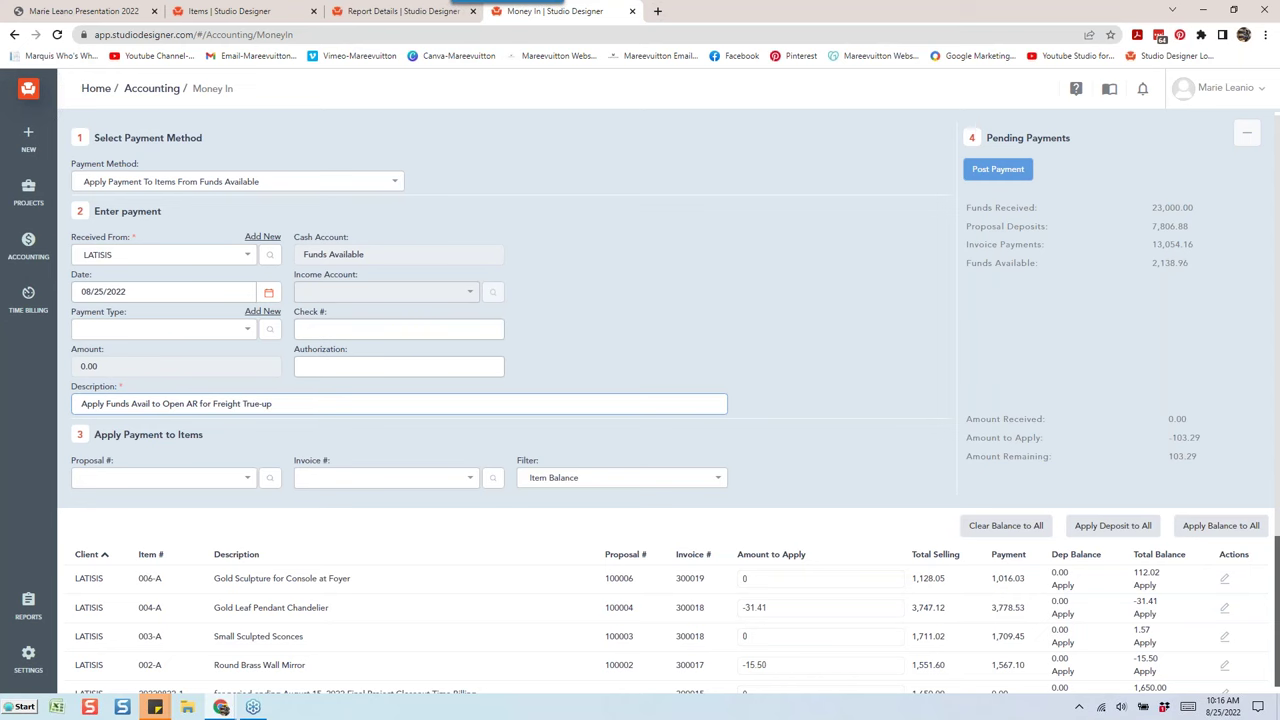
Check the negative amounts to apply, and post the payment that returns them to the client's available funds
scroll(830, 470, down, 2)
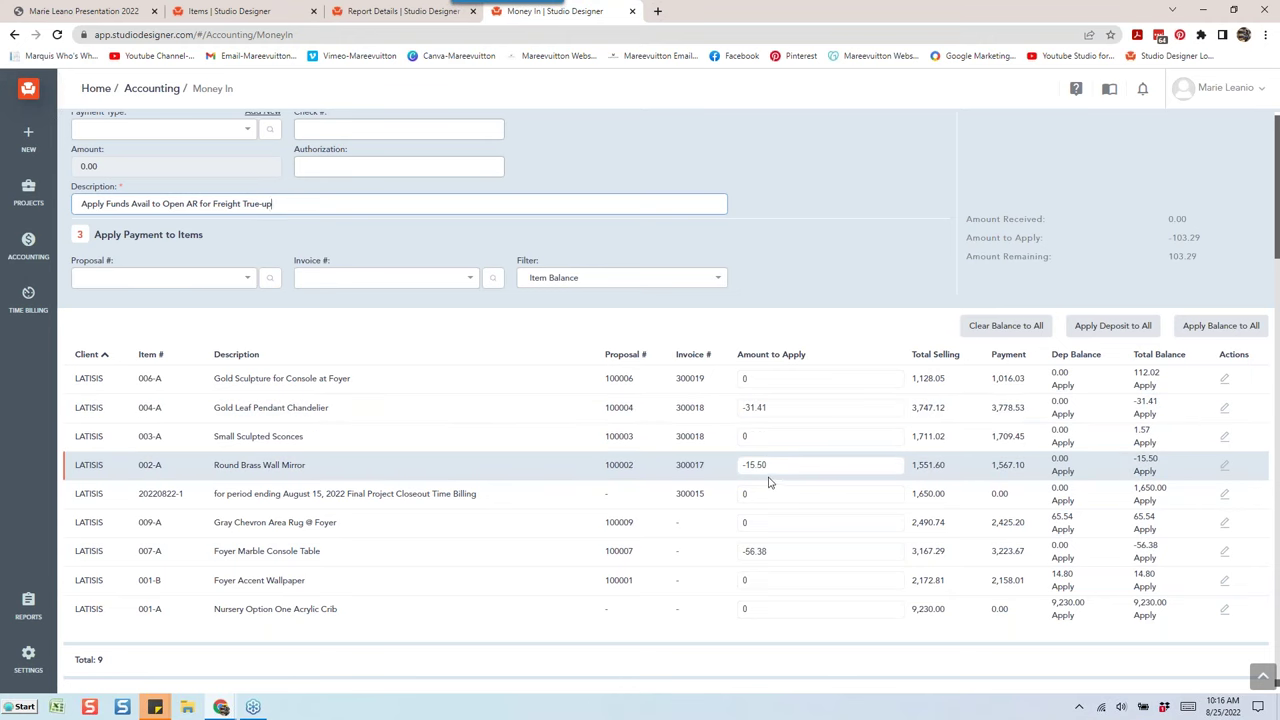
scroll(765, 468, up, 3)
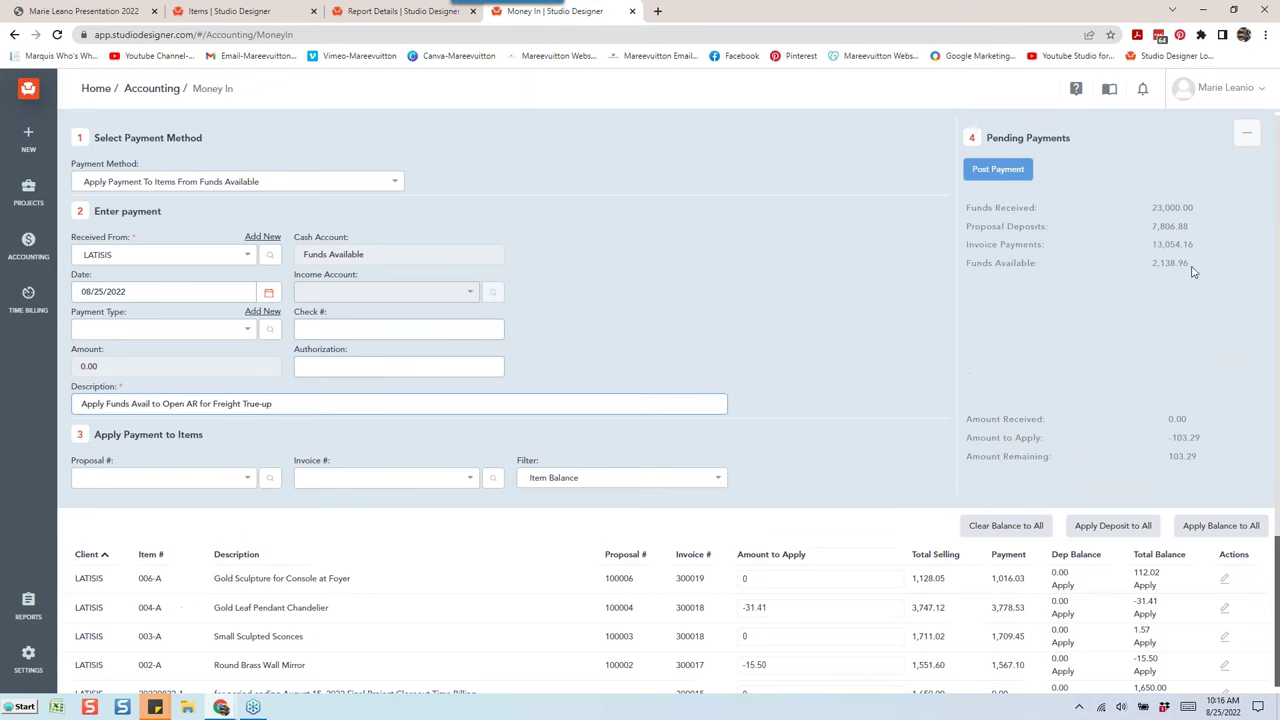
click(998, 170)
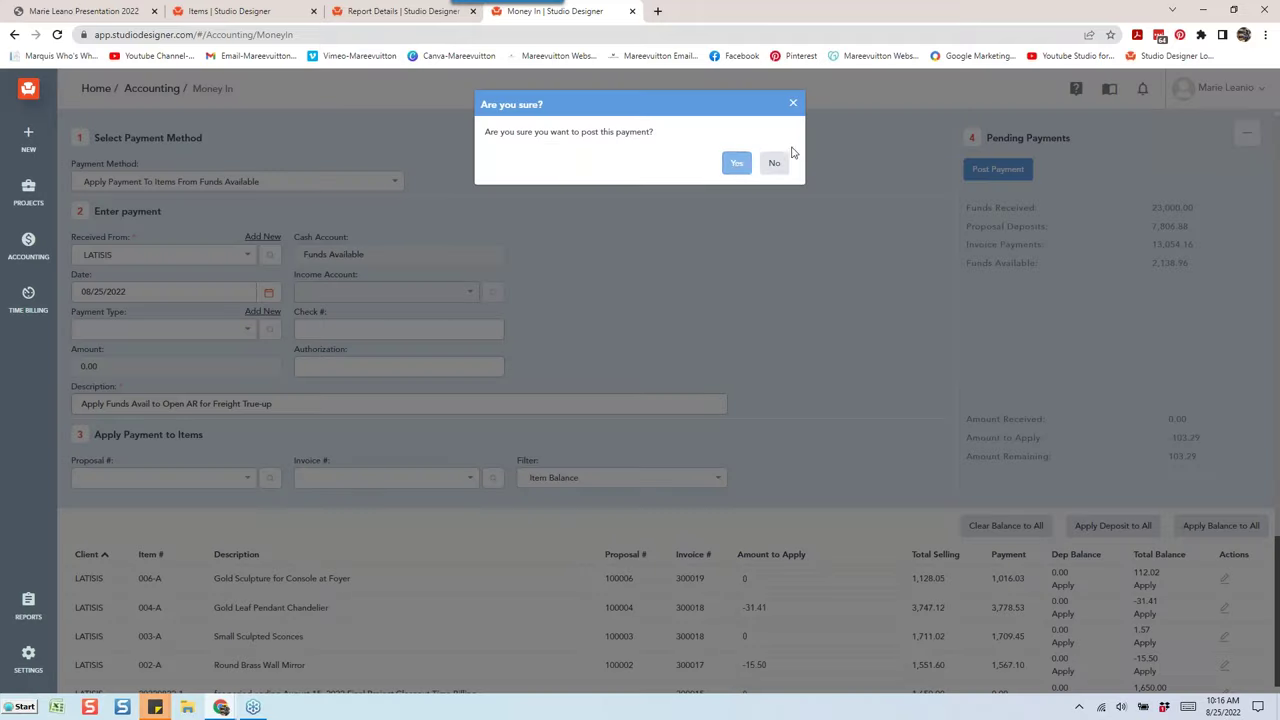
click(737, 164)
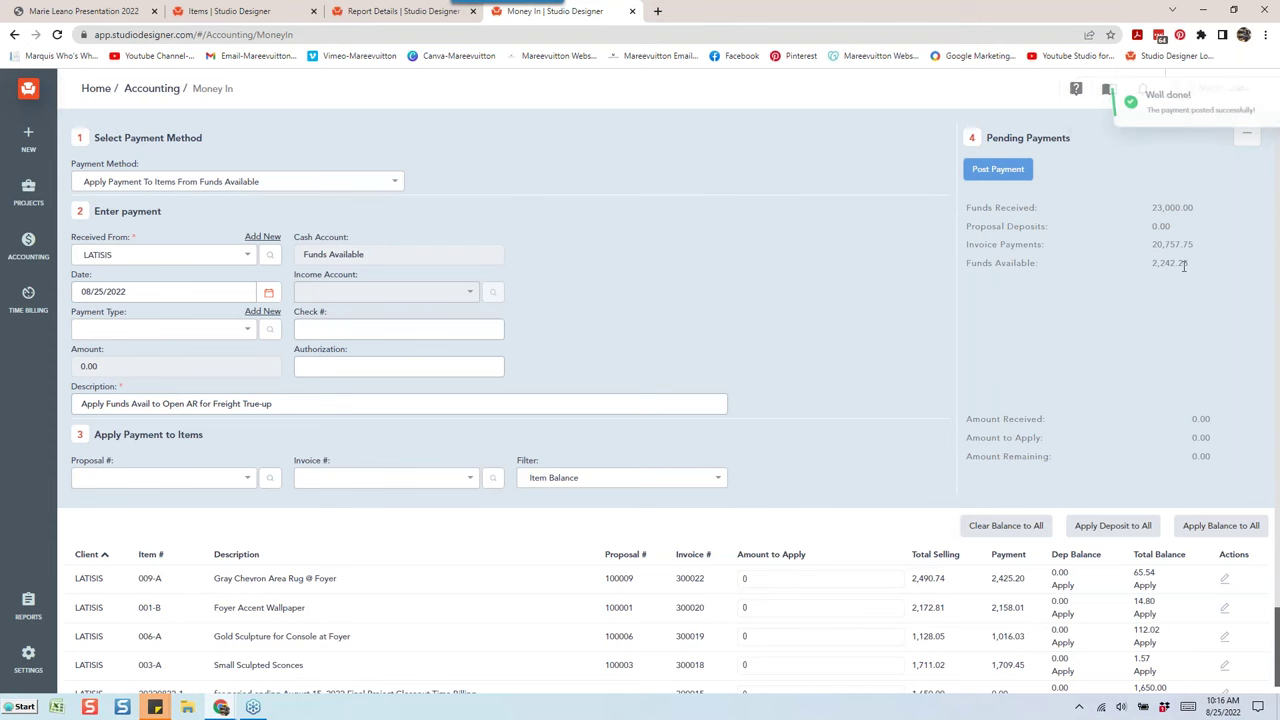
Apply the full total balance to all remaining open items in the payment list
scroll(1195, 310, down, 1)
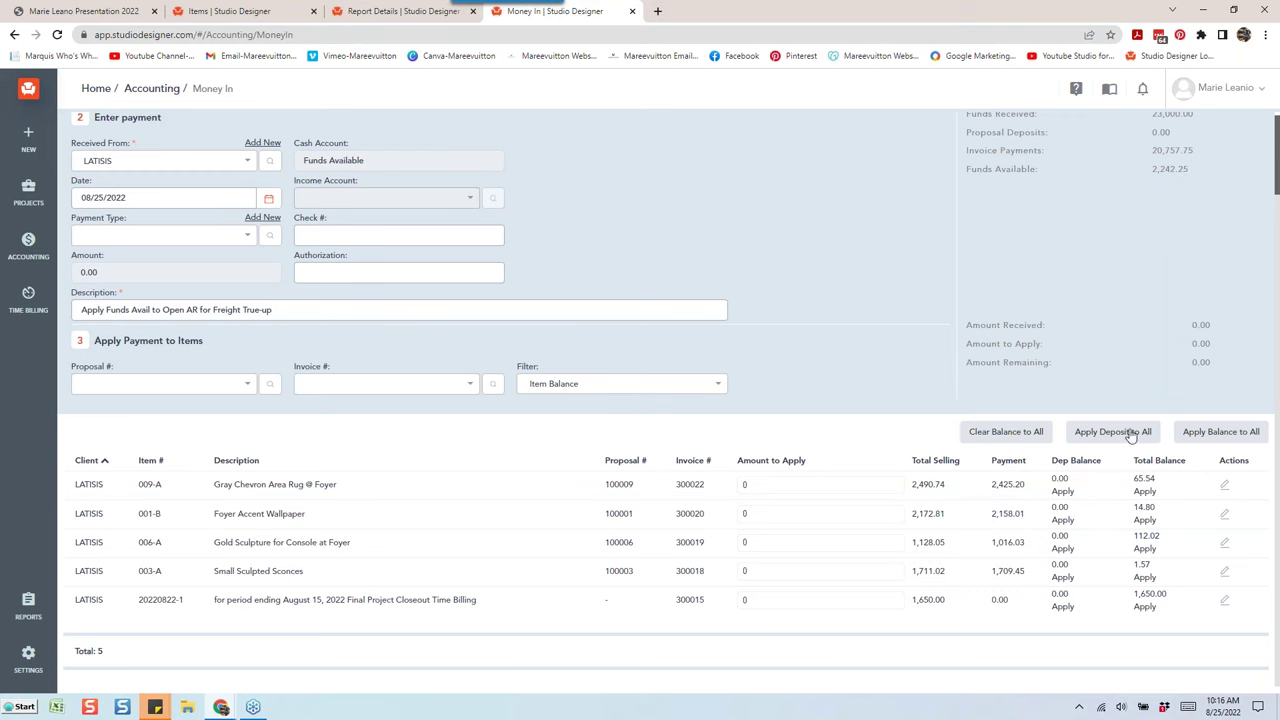
click(1222, 432)
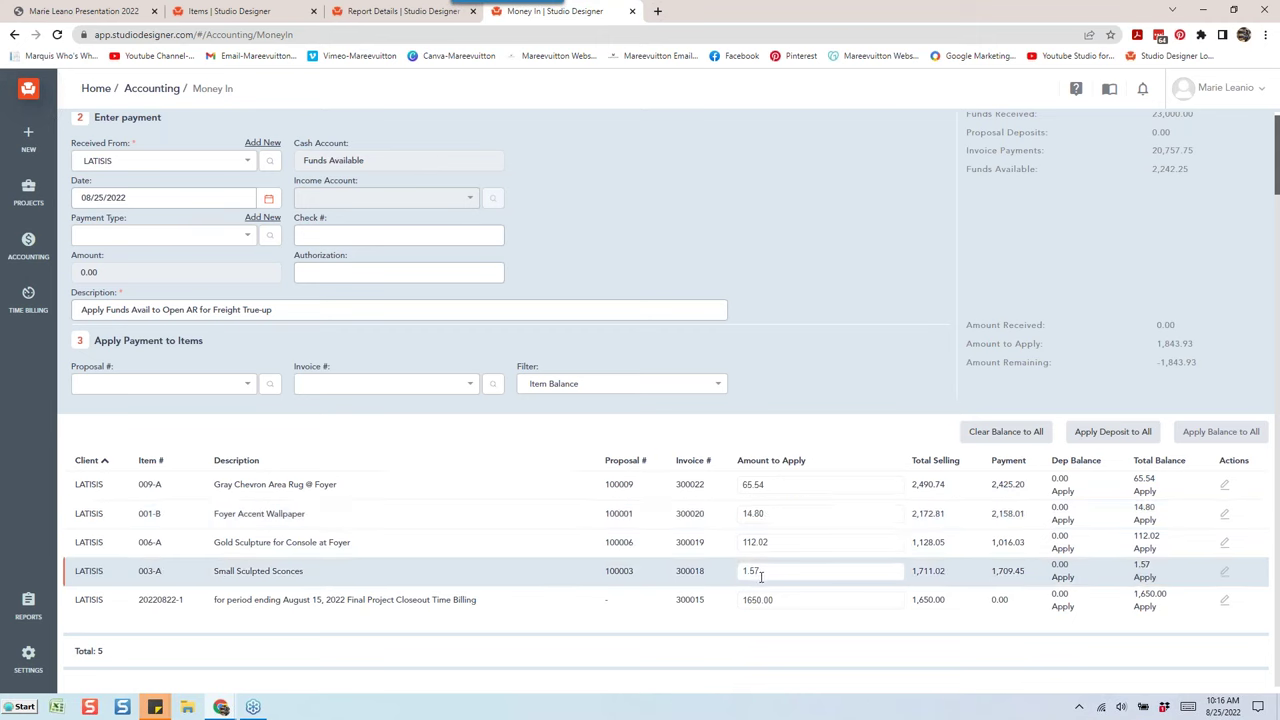
click(405, 12)
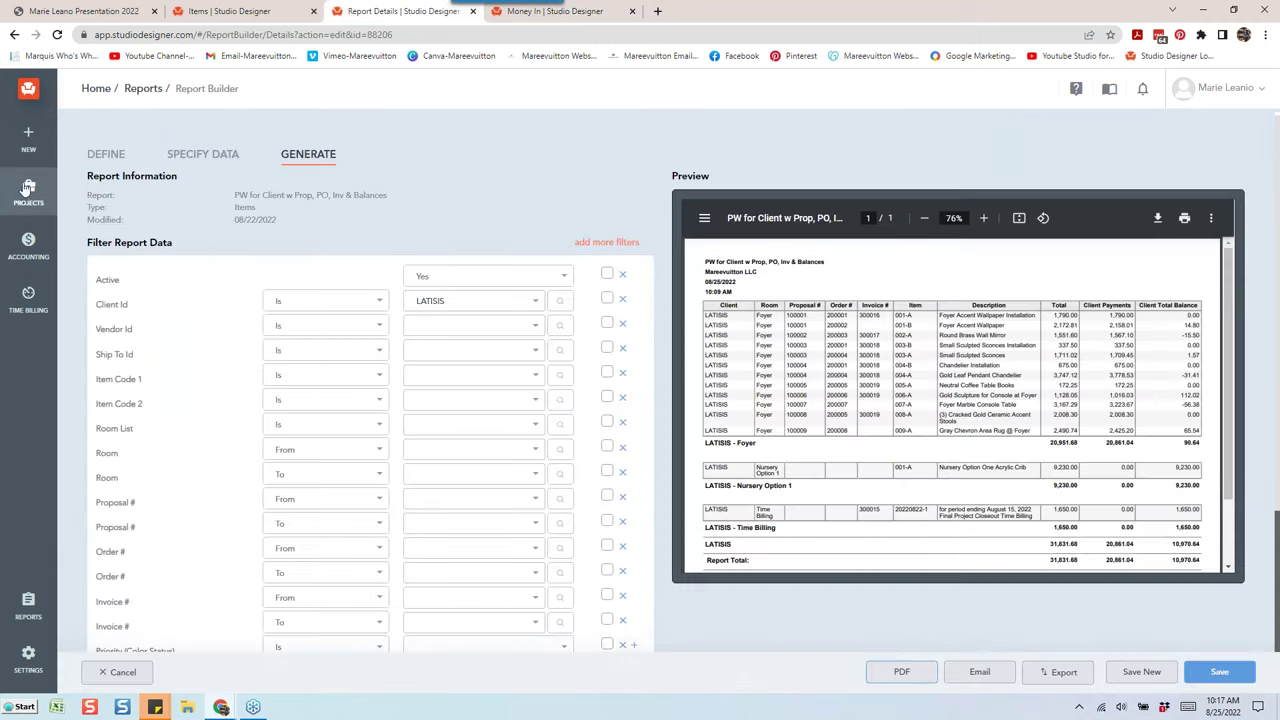
click(27, 192)
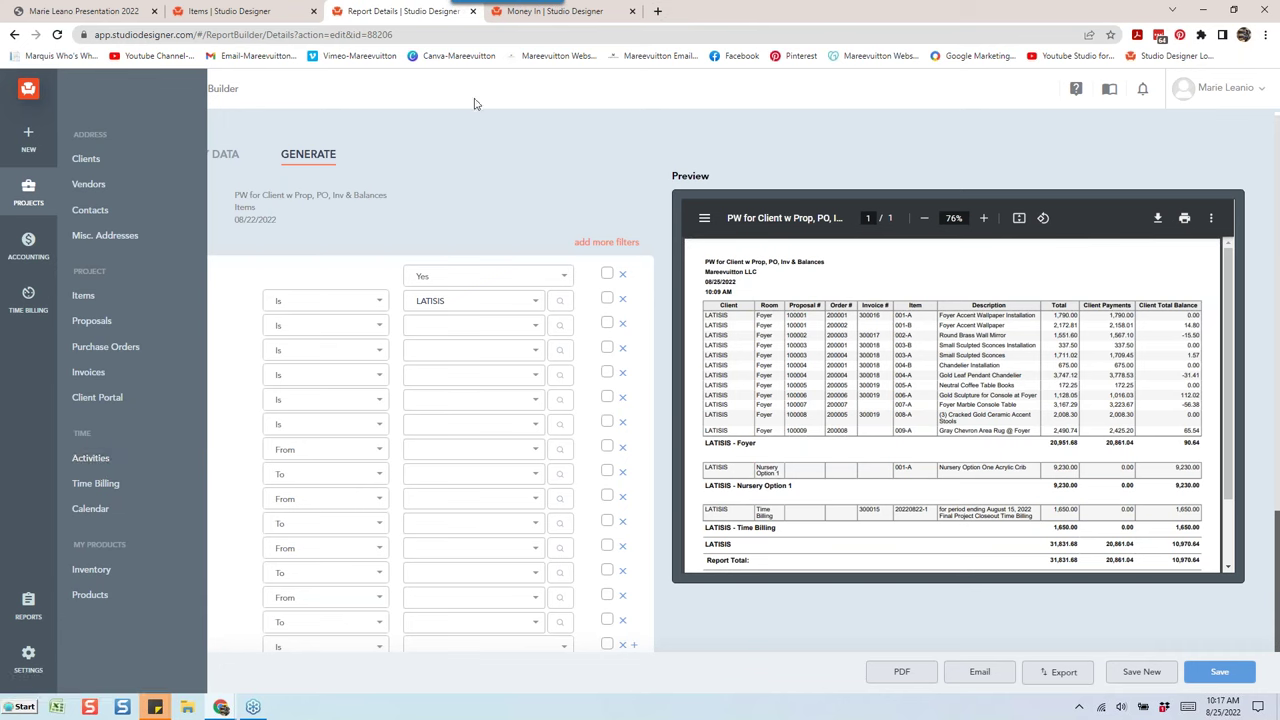
click(604, 22)
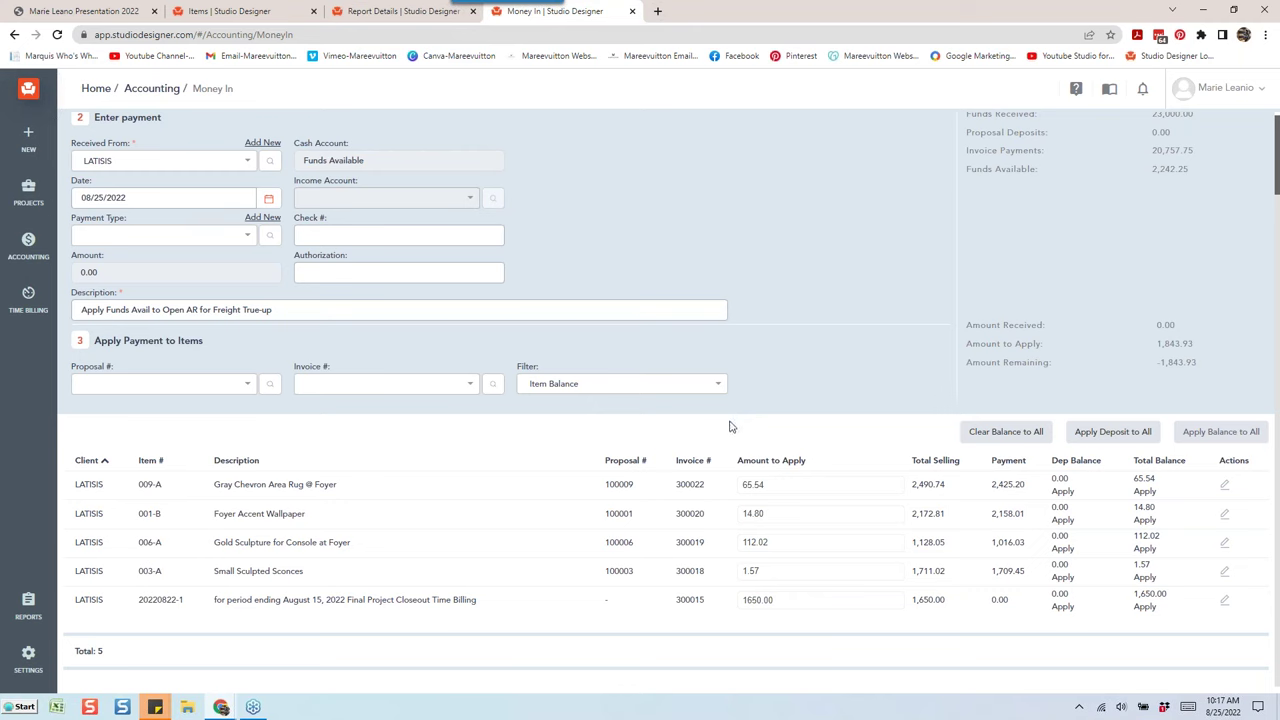
Review the amounts to apply against their invoices, and post the payment from the client's available funds
scroll(730, 424, up, 1)
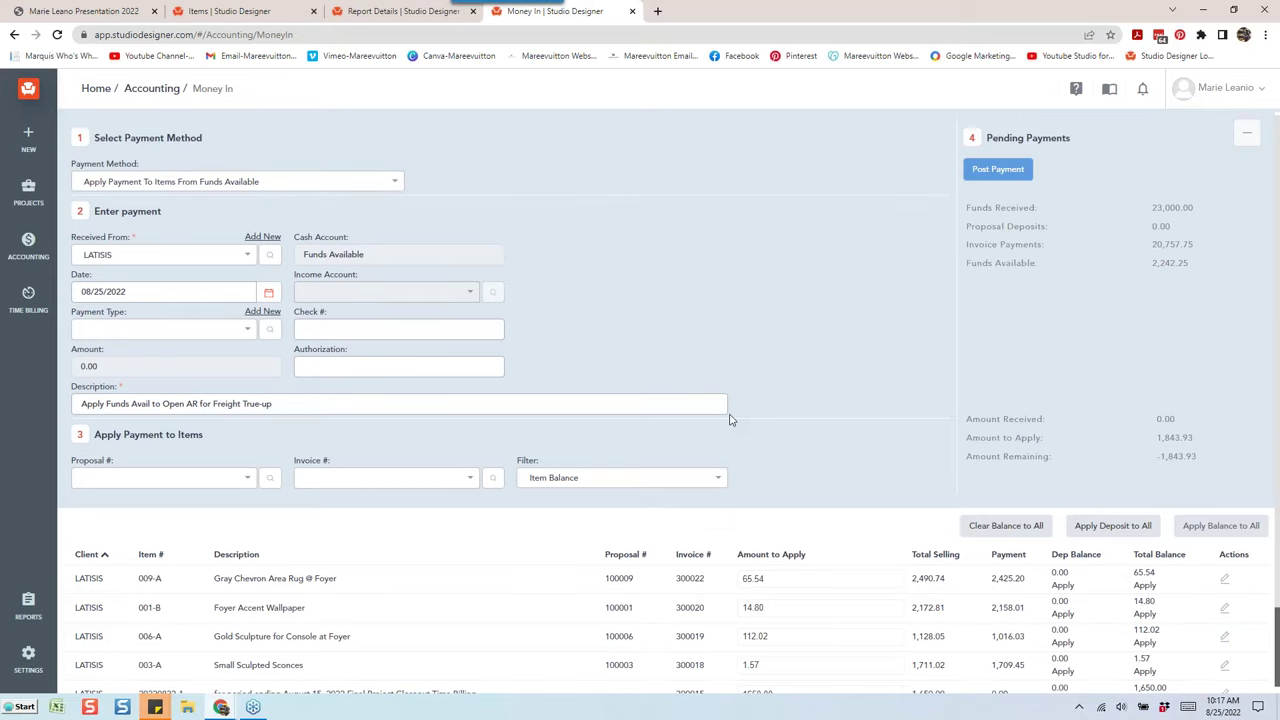
scroll(730, 420, down, 1)
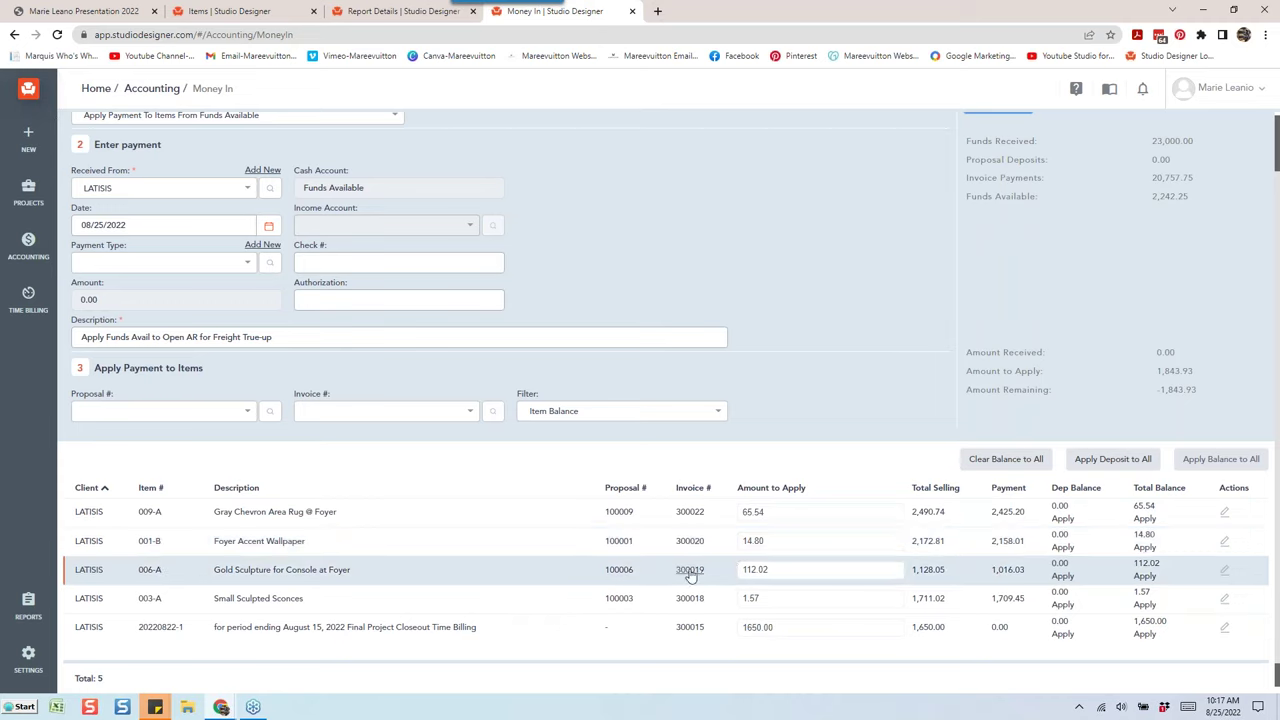
scroll(670, 573, up, 1)
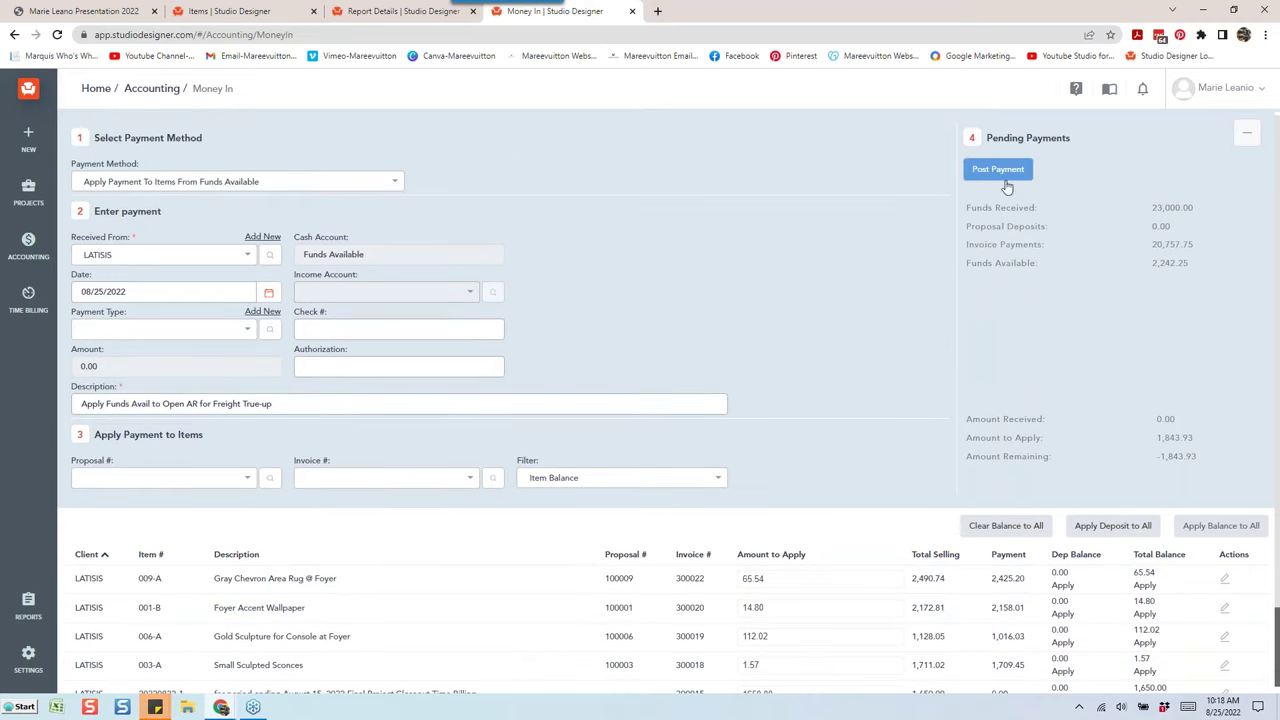
click(1000, 172)
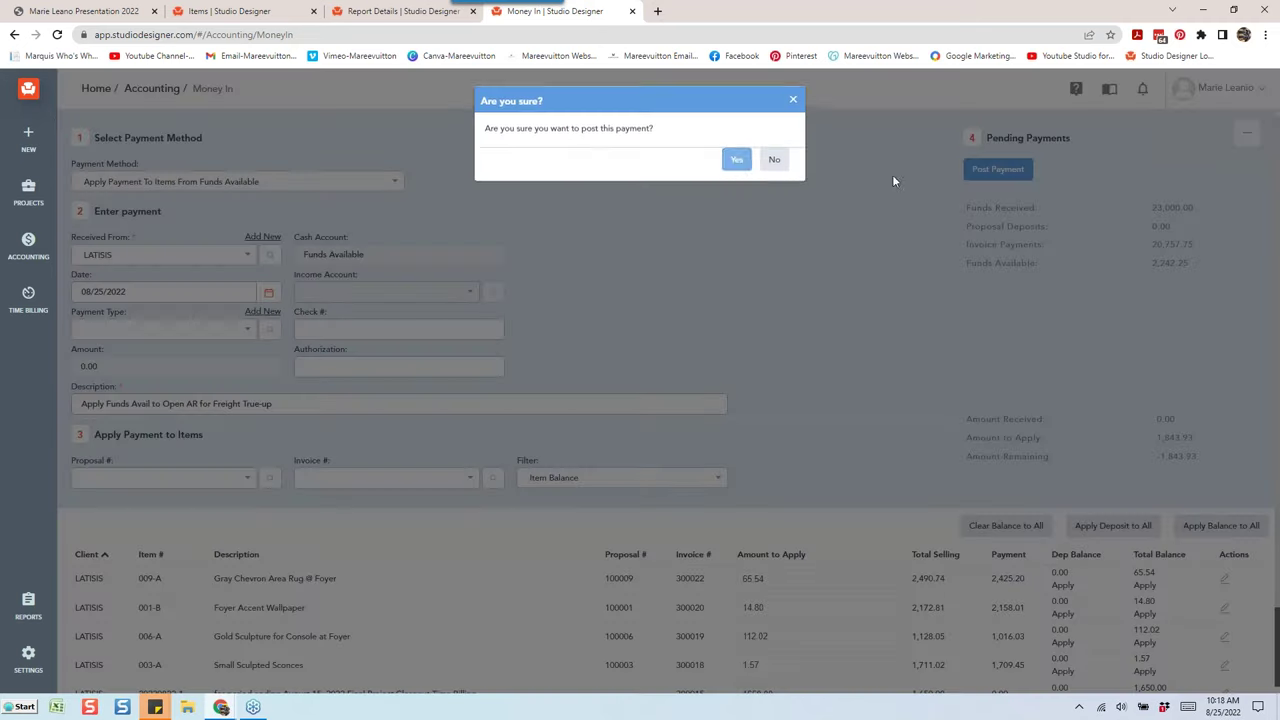
click(736, 160)
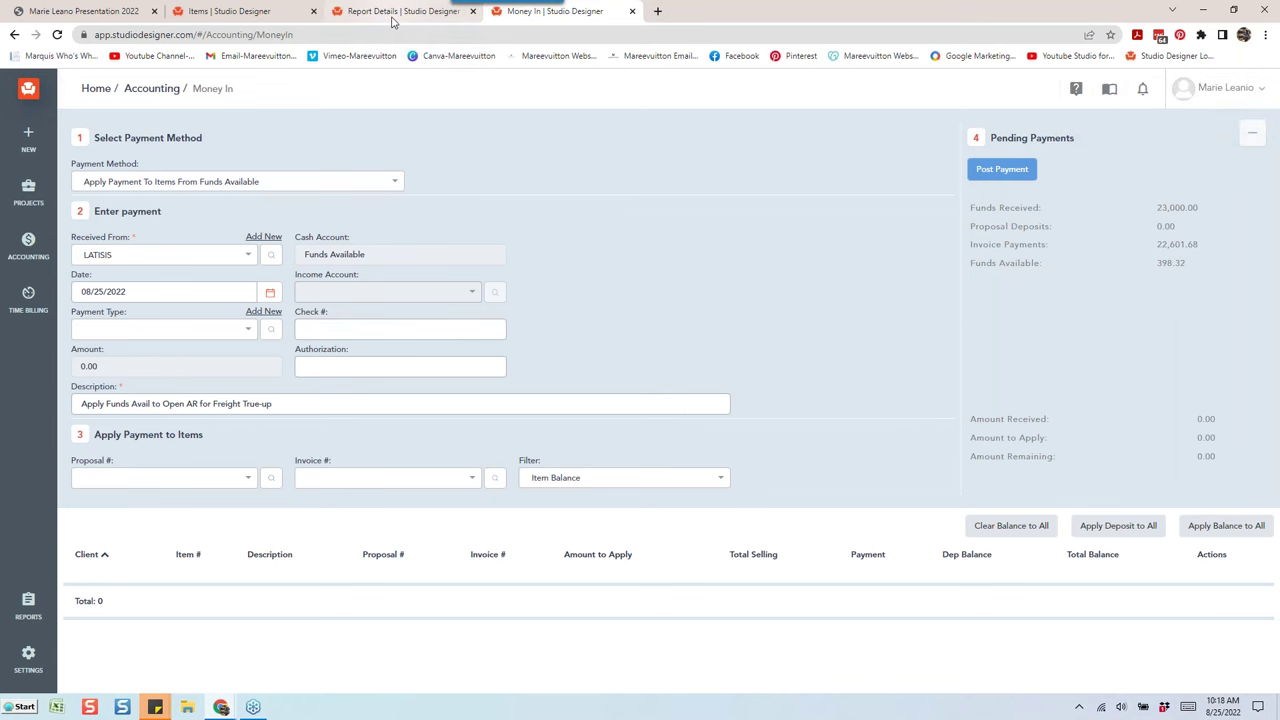
Return to the project's item list, reload it, and check each item's payment and amount due
click(393, 18)
click(212, 18)
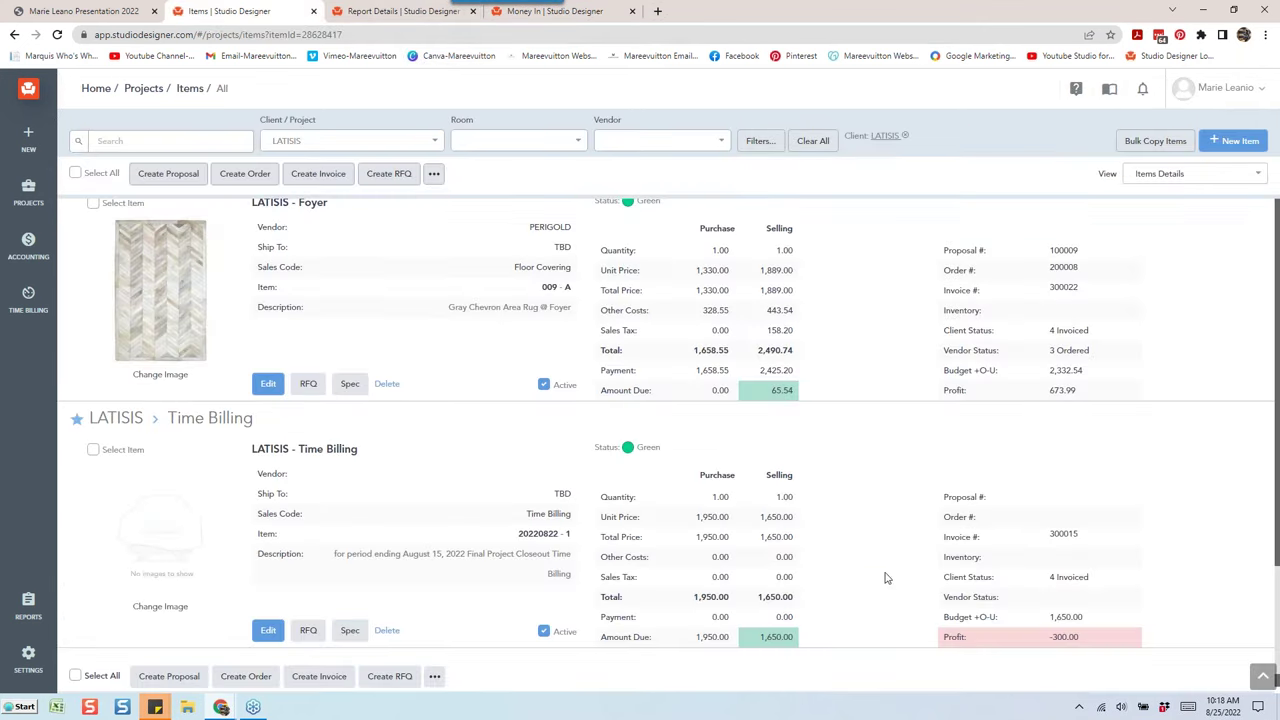
scroll(888, 575, up, 10)
scroll(1090, 354, up, 8)
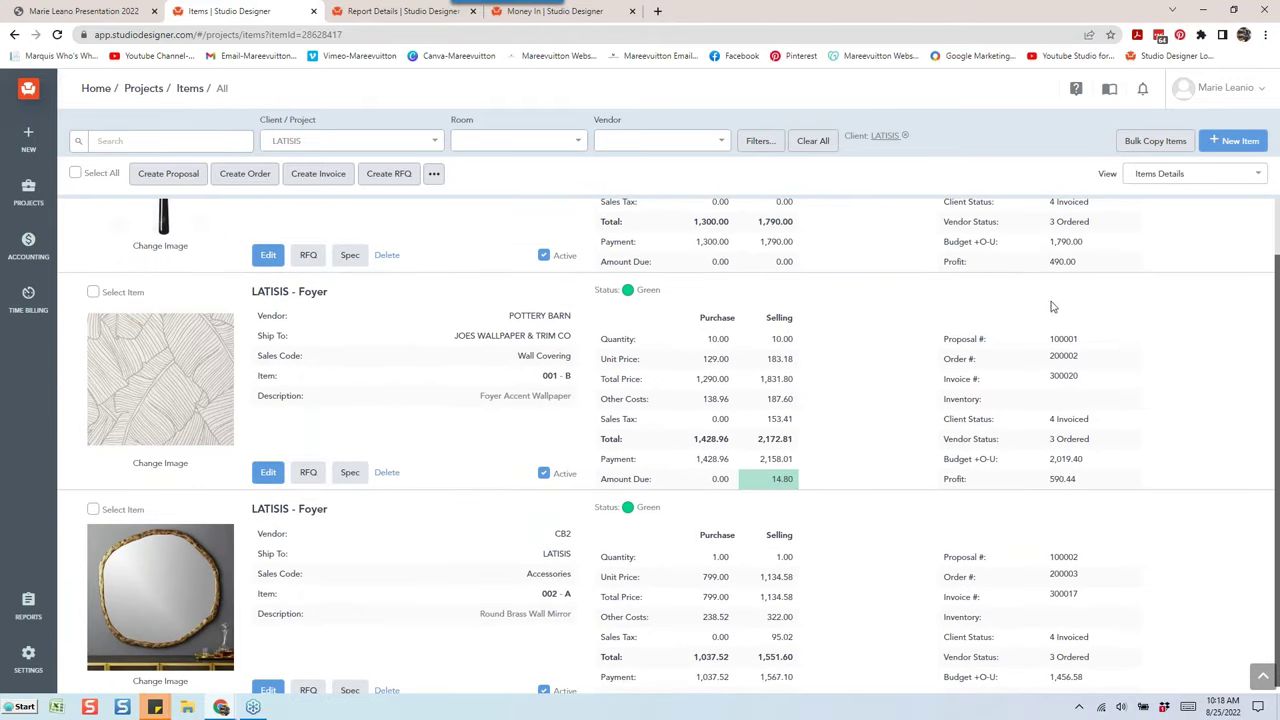
scroll(645, 355, up, 1)
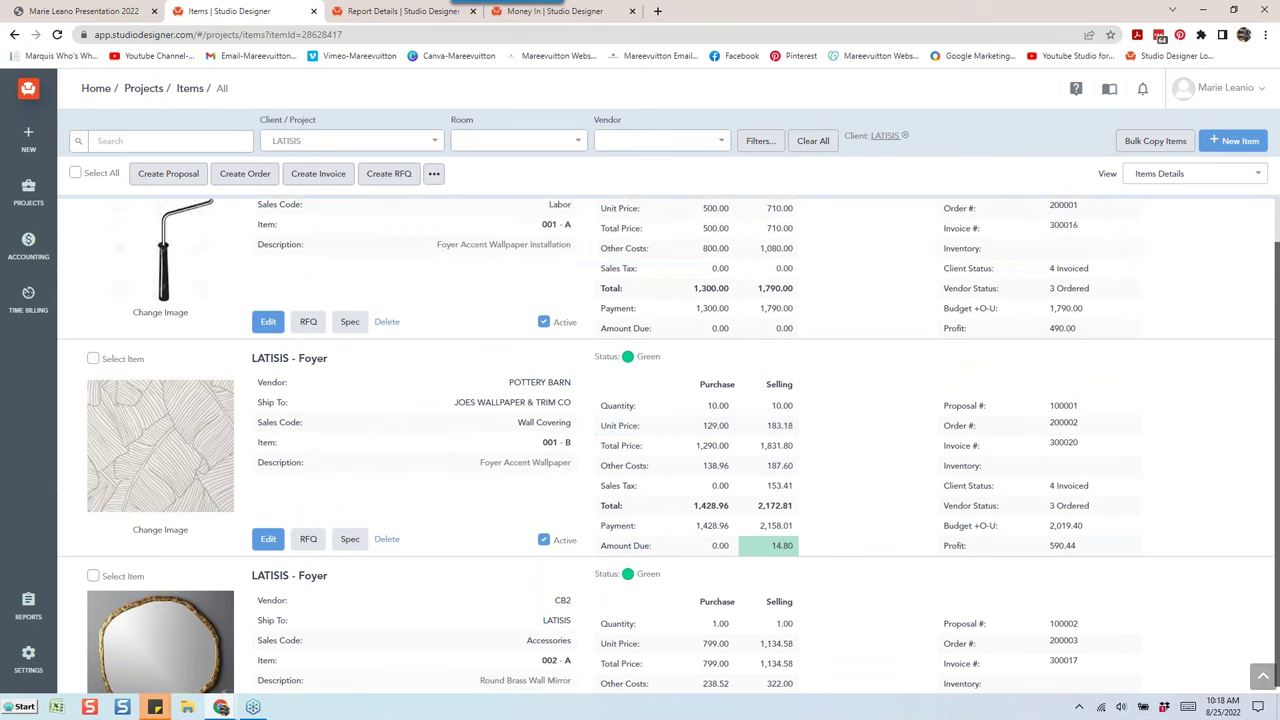
click(57, 34)
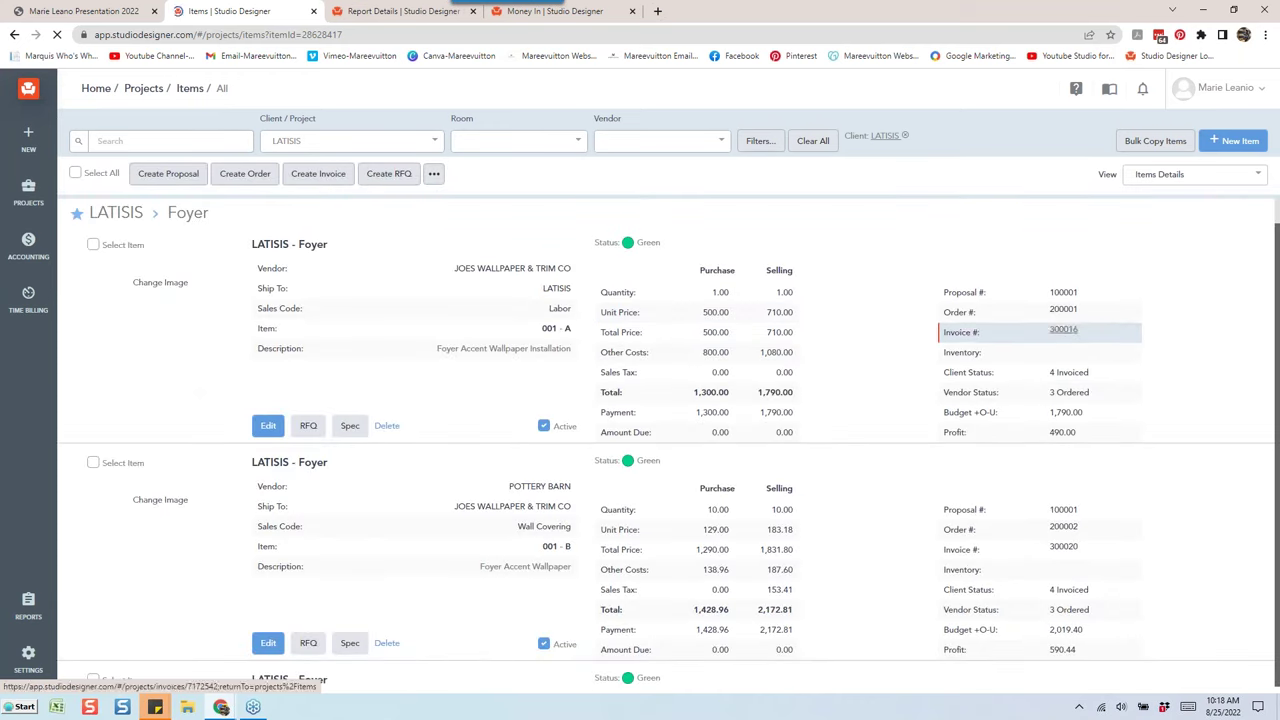
scroll(783, 622, down, 5)
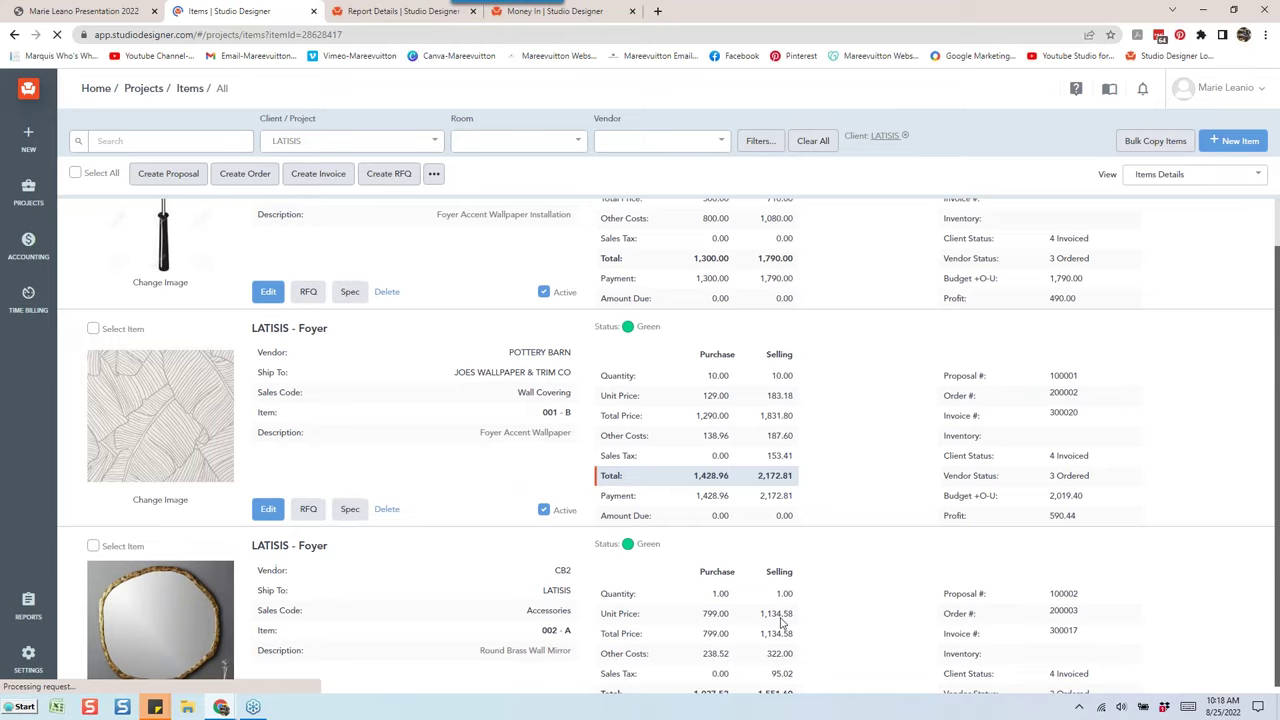
scroll(780, 600, down, 4)
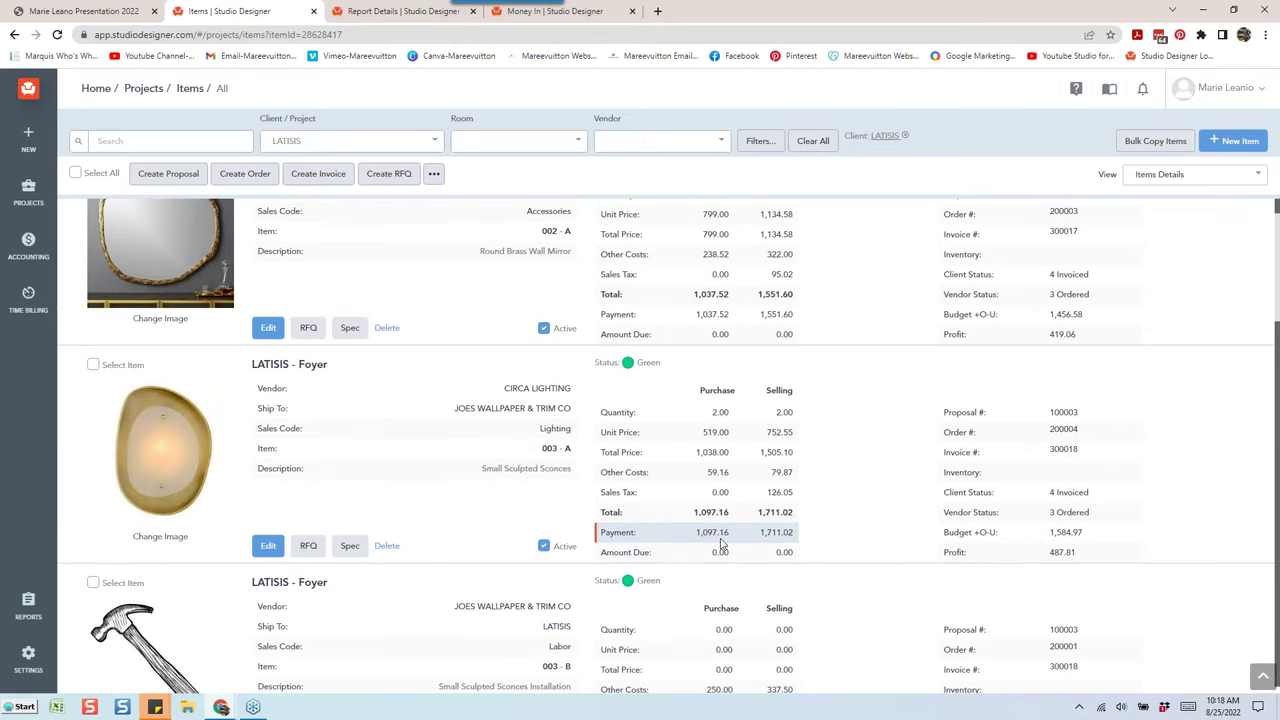
scroll(790, 565, down, 3)
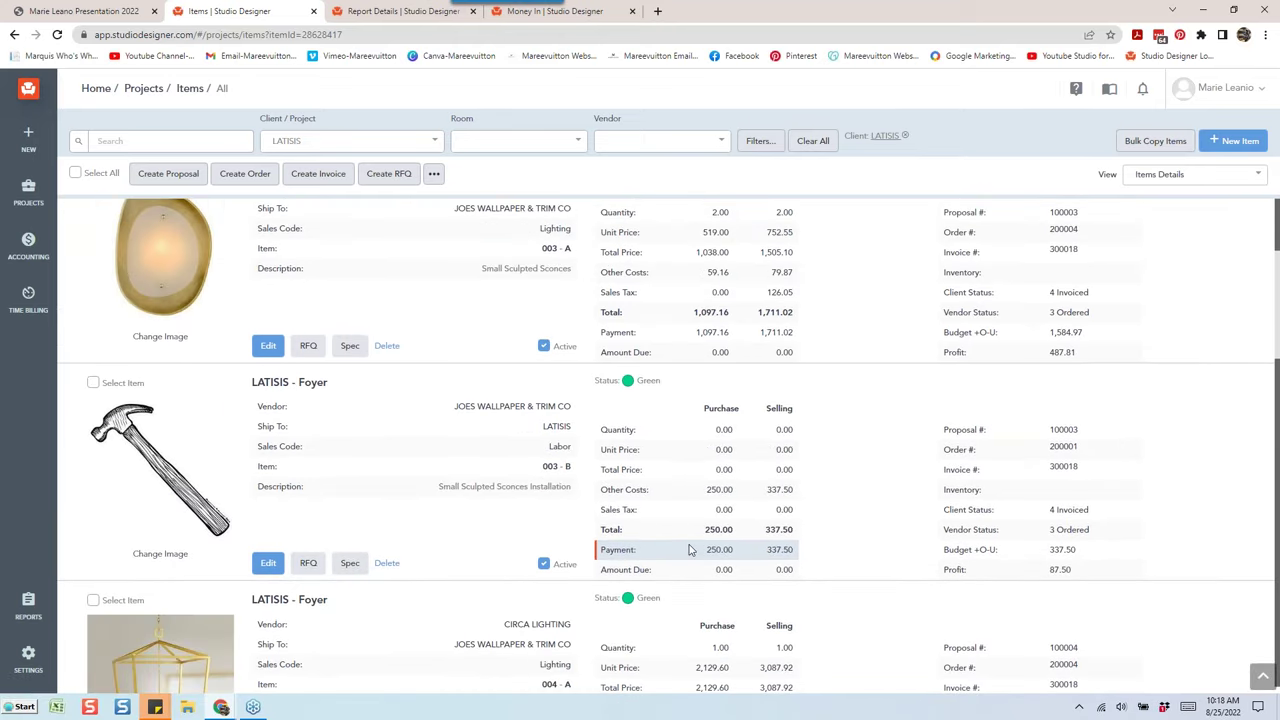
scroll(815, 535, down, 3)
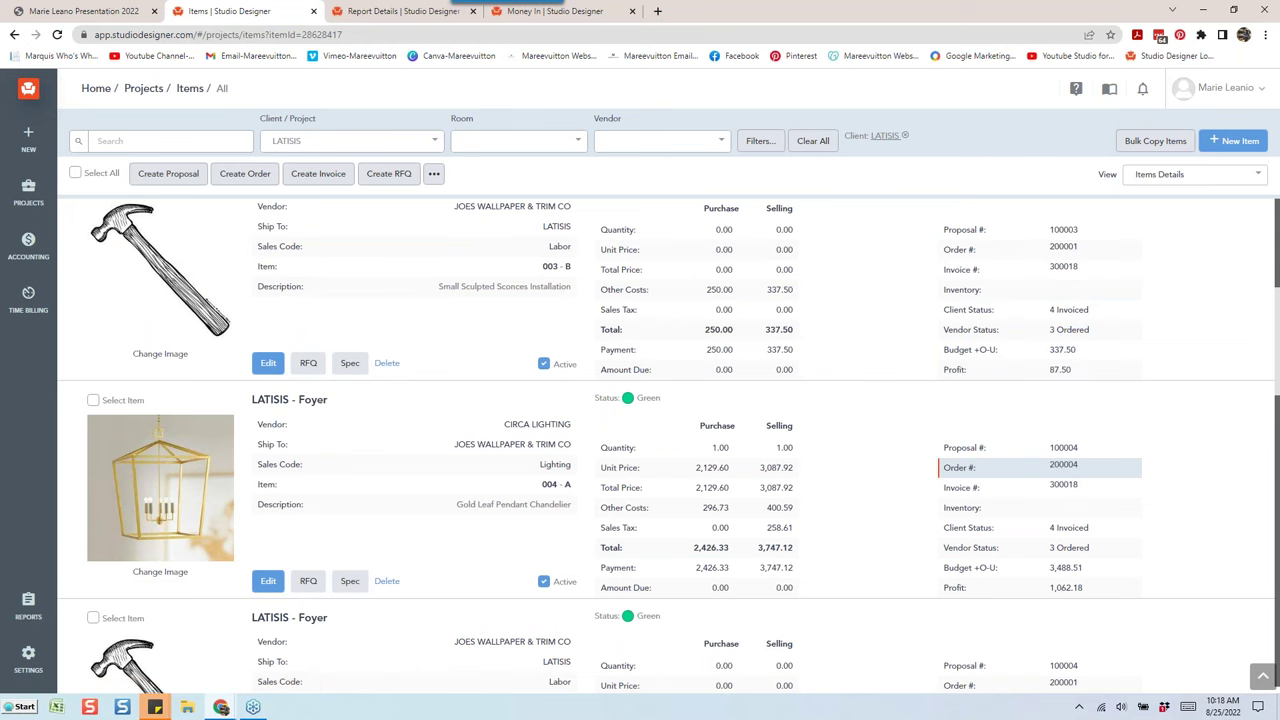
Check the client's remaining funds available on the Money In page, and return to the item list
click(552, 12)
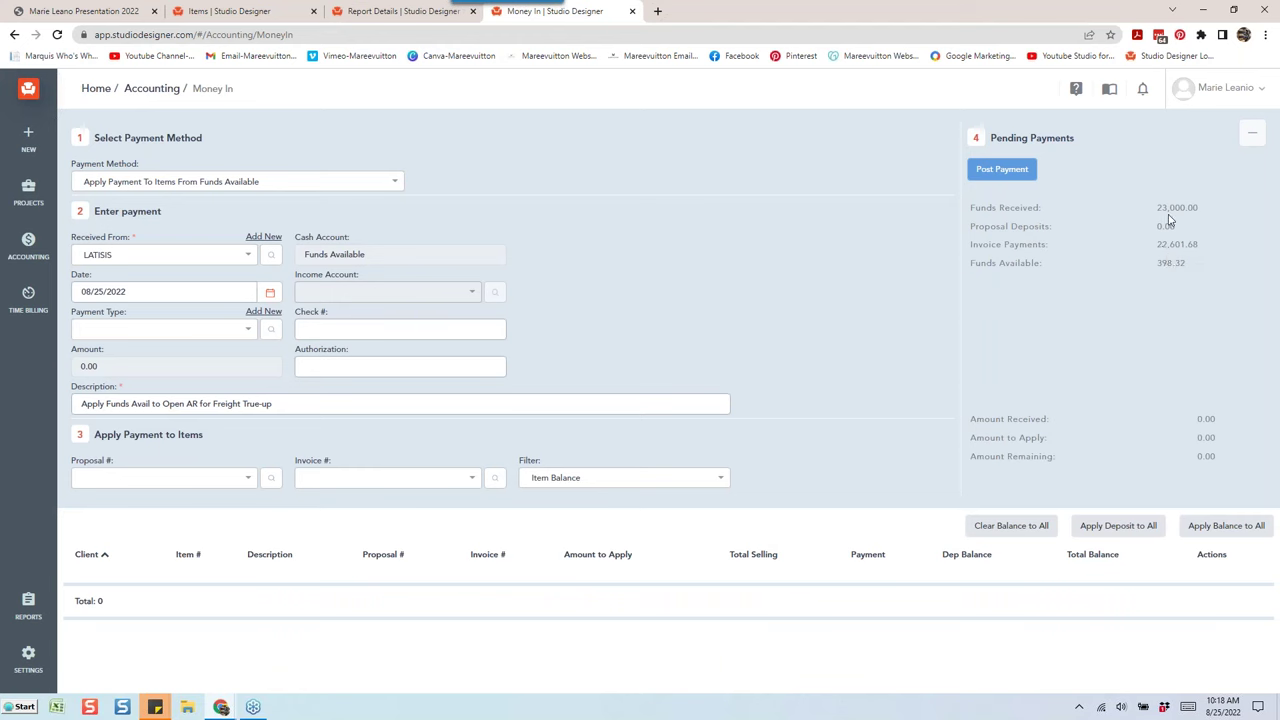
drag(1156, 266, 1201, 271)
click(246, 16)
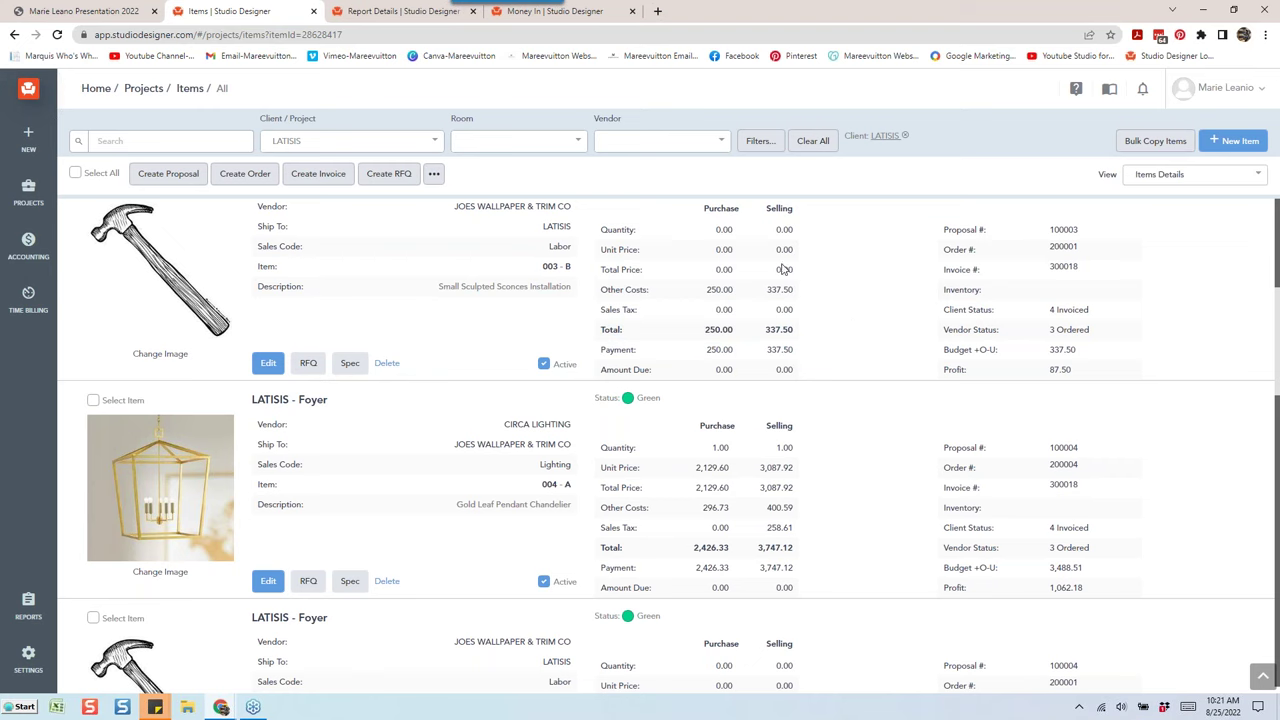
Exit the client balances report and open the legacy report 2012 Project Worksheets Profit
click(397, 14)
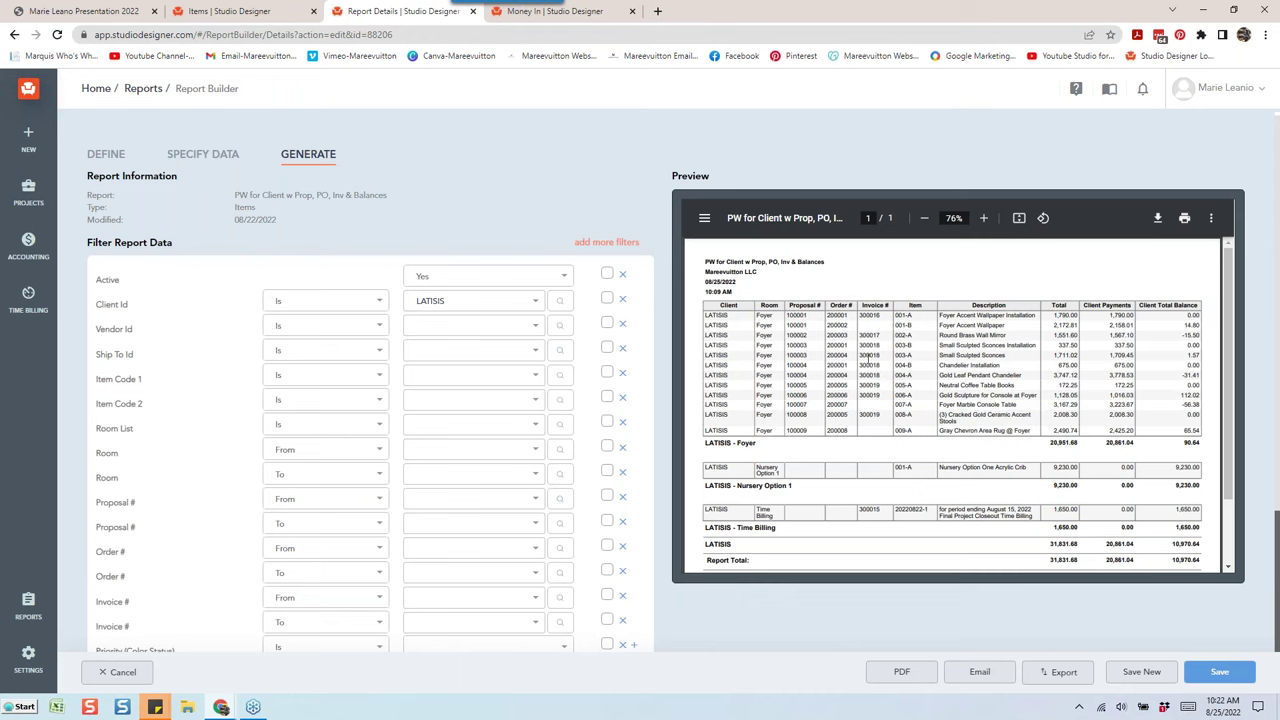
click(122, 673)
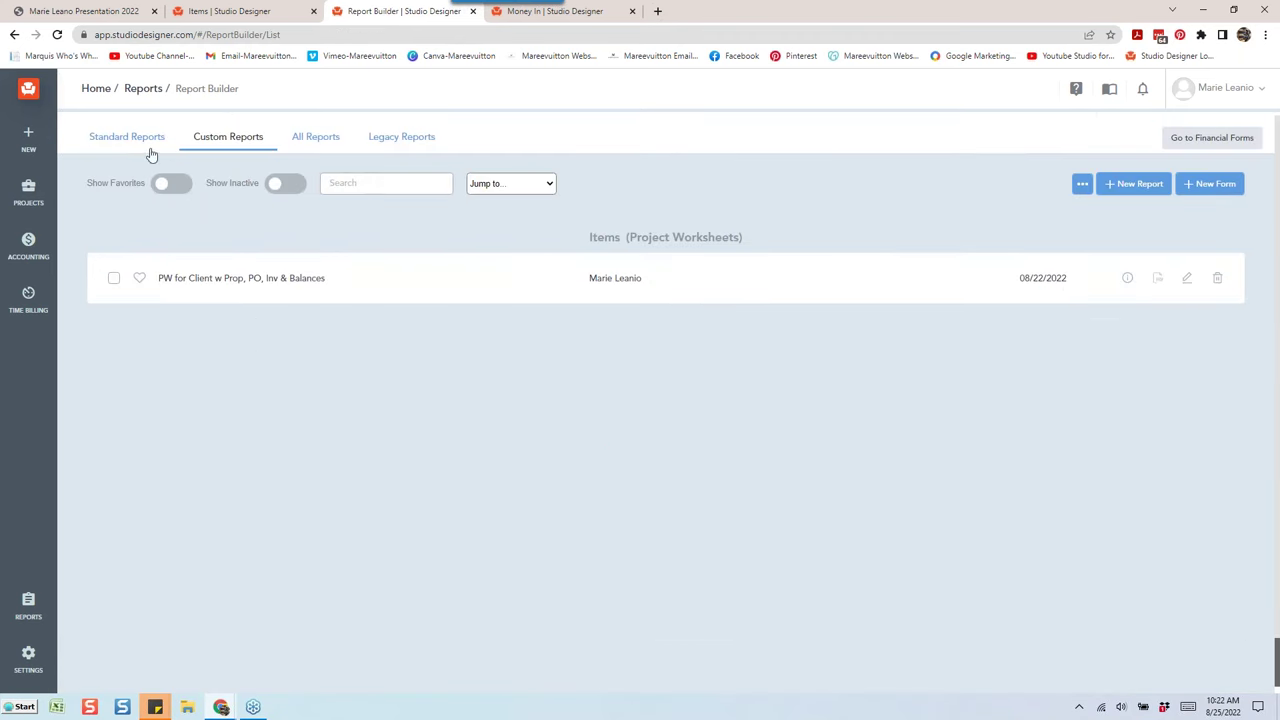
click(127, 144)
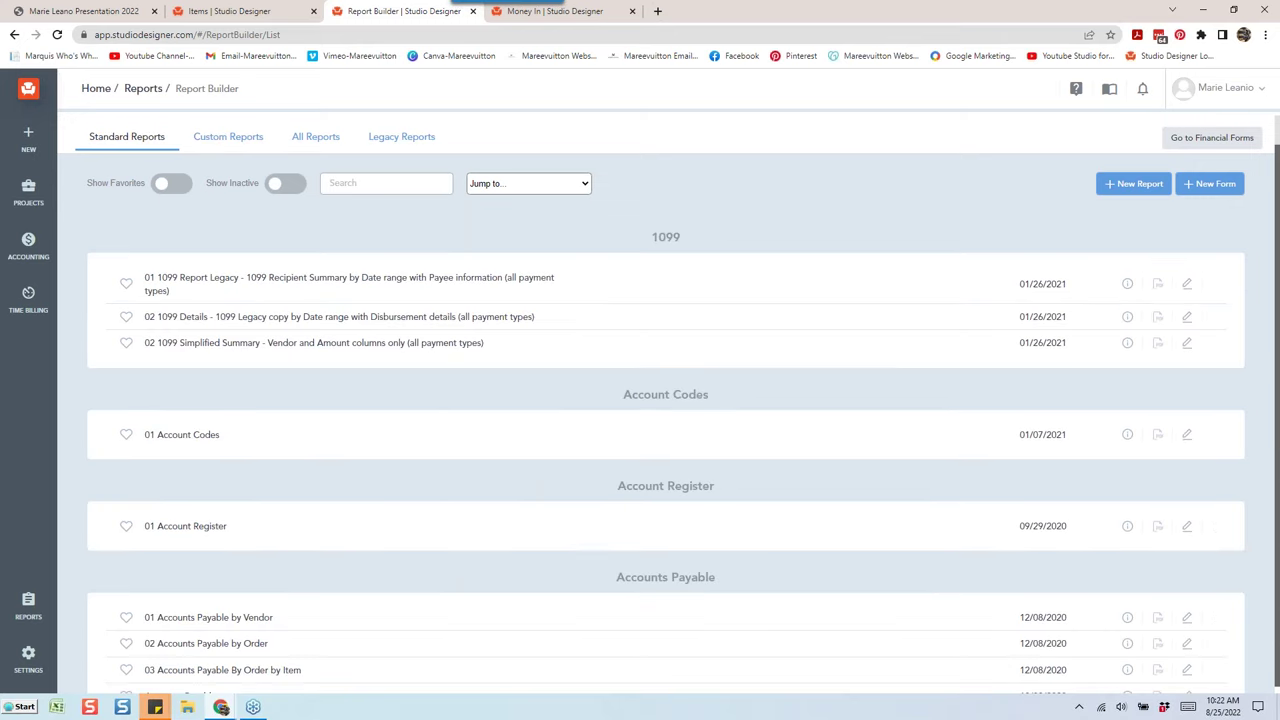
click(410, 140)
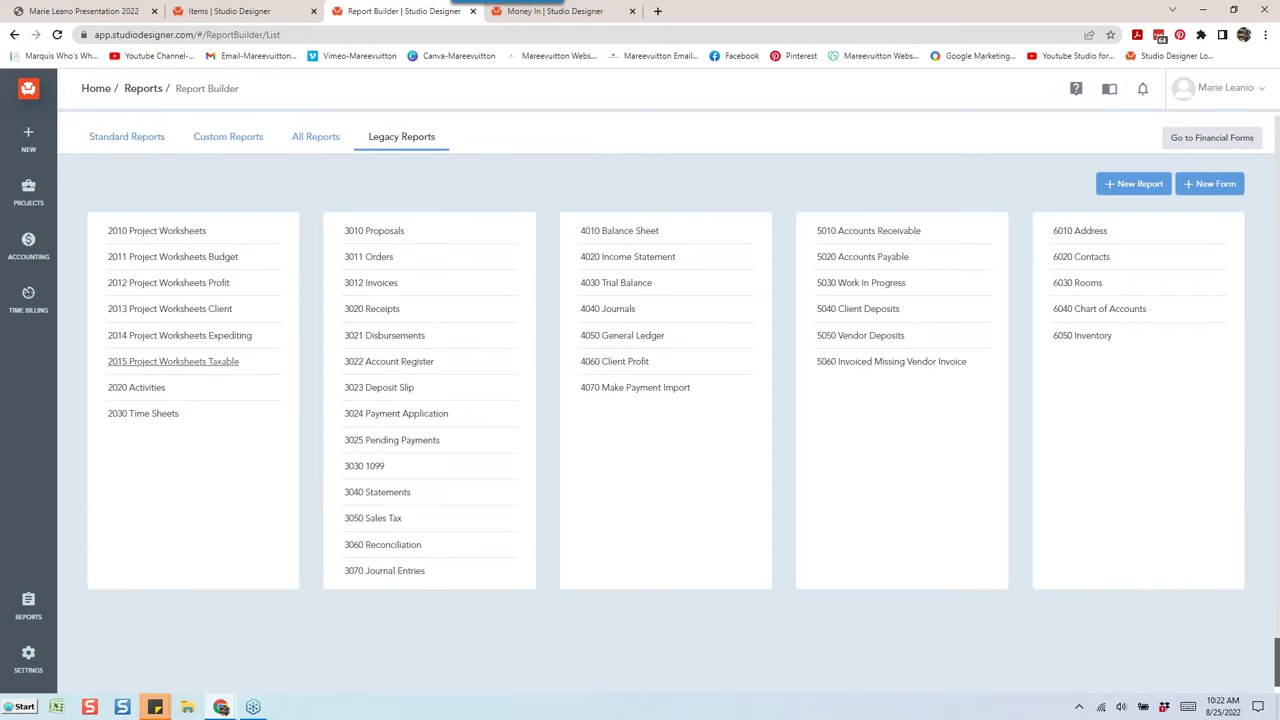
click(187, 285)
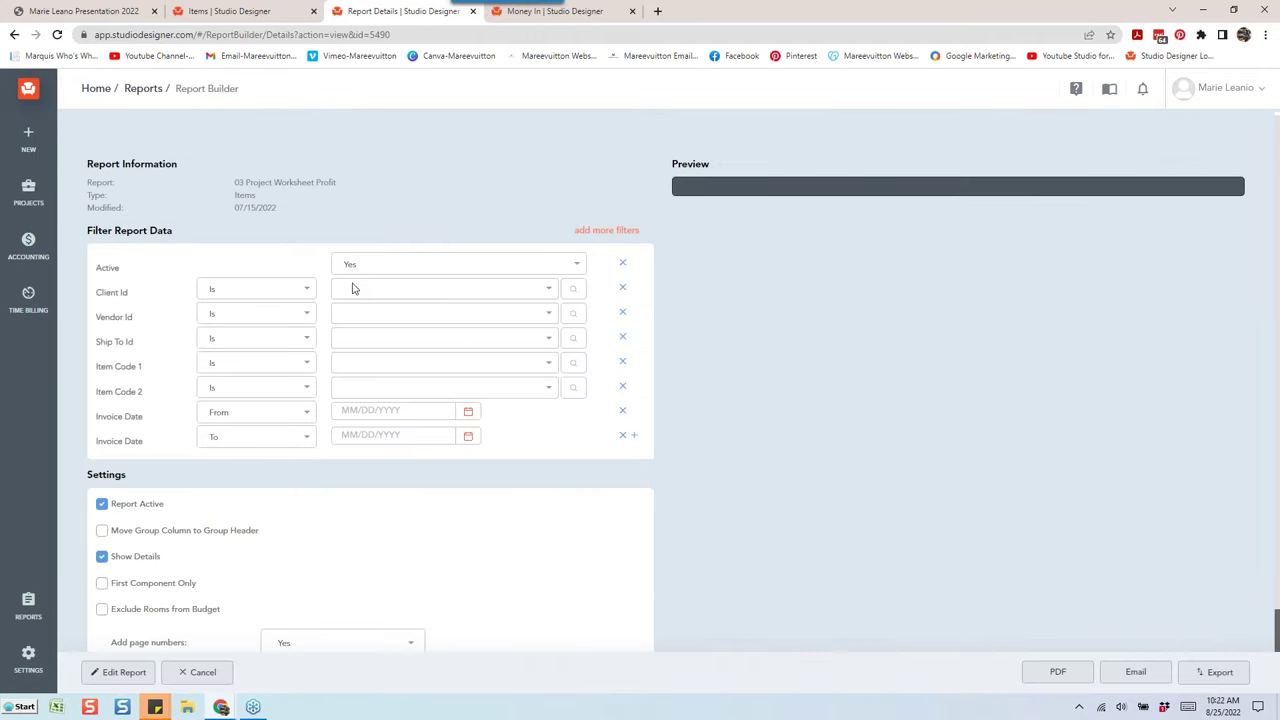
Filter the profit worksheet to Client Id LATISIS, and generate it as a PDF in a maximized window
click(350, 288)
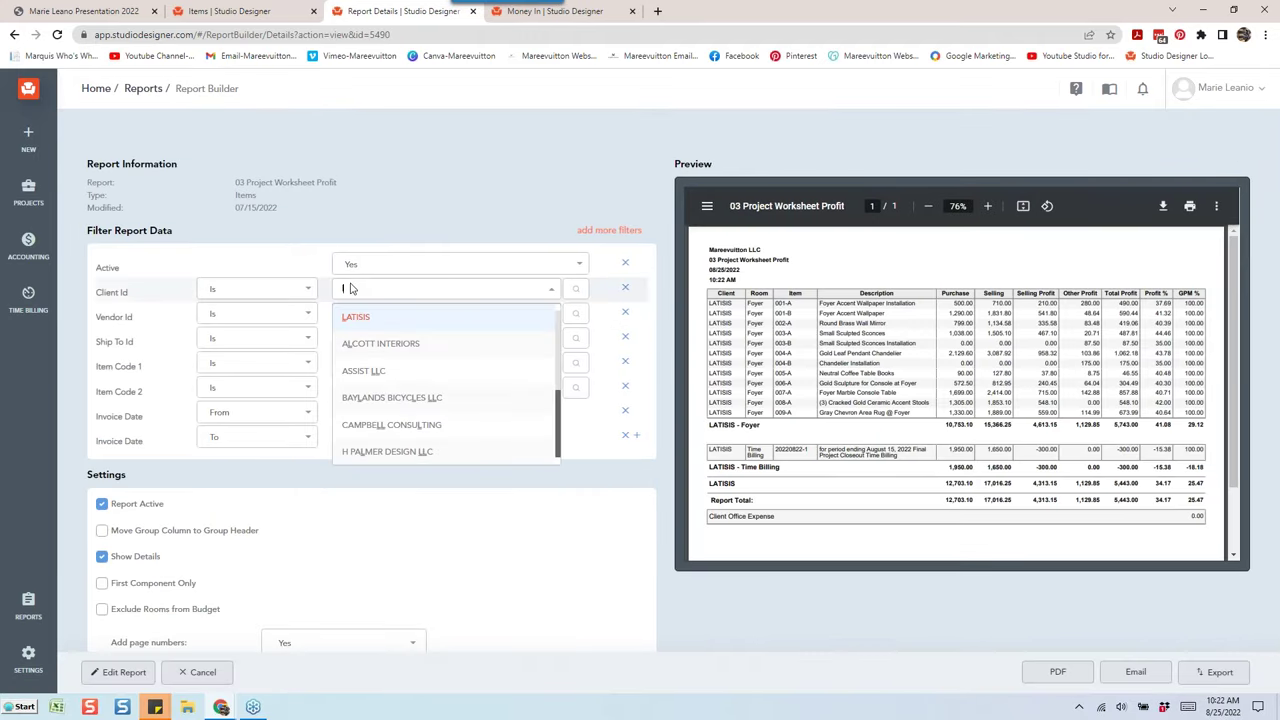
text(lat)
click(357, 316)
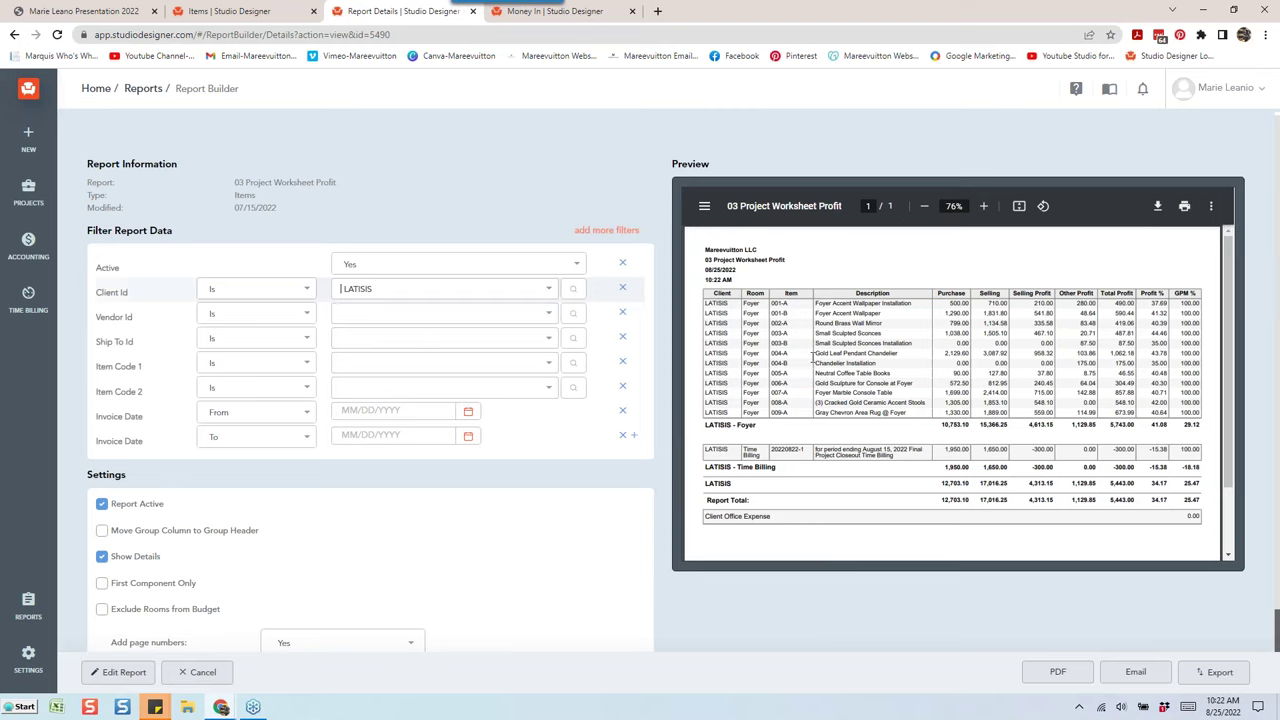
click(1059, 672)
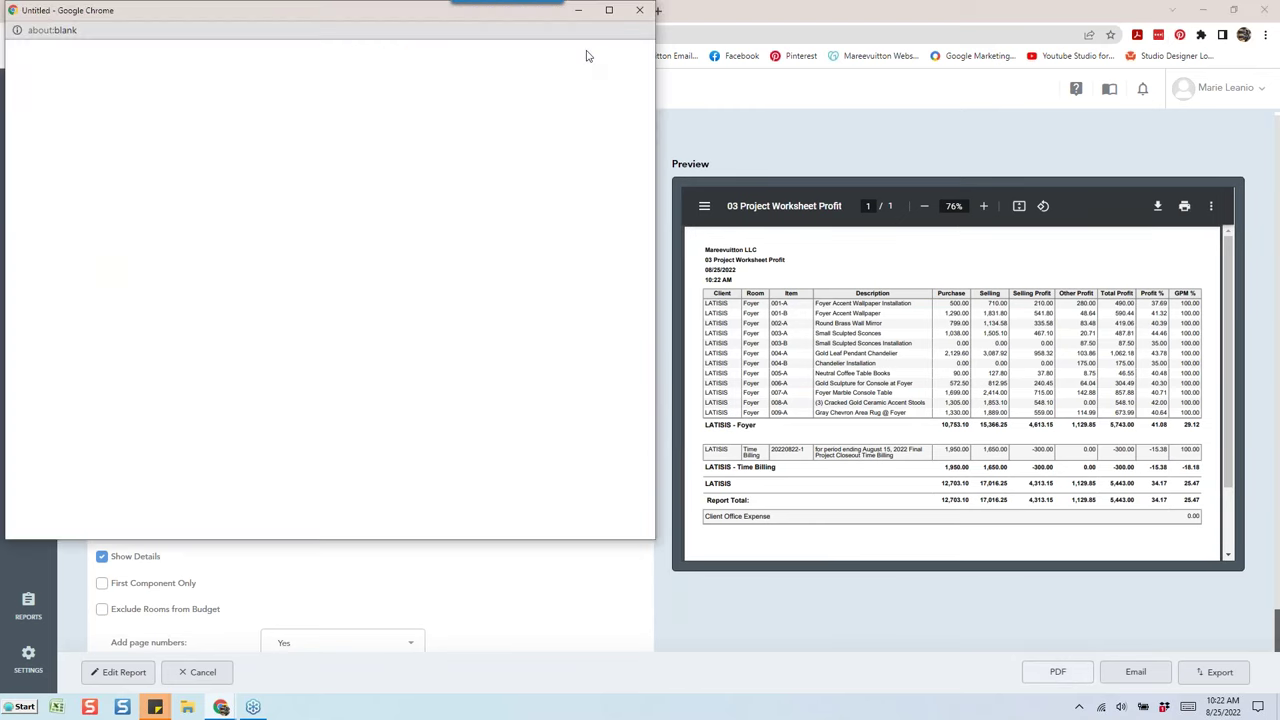
click(608, 10)
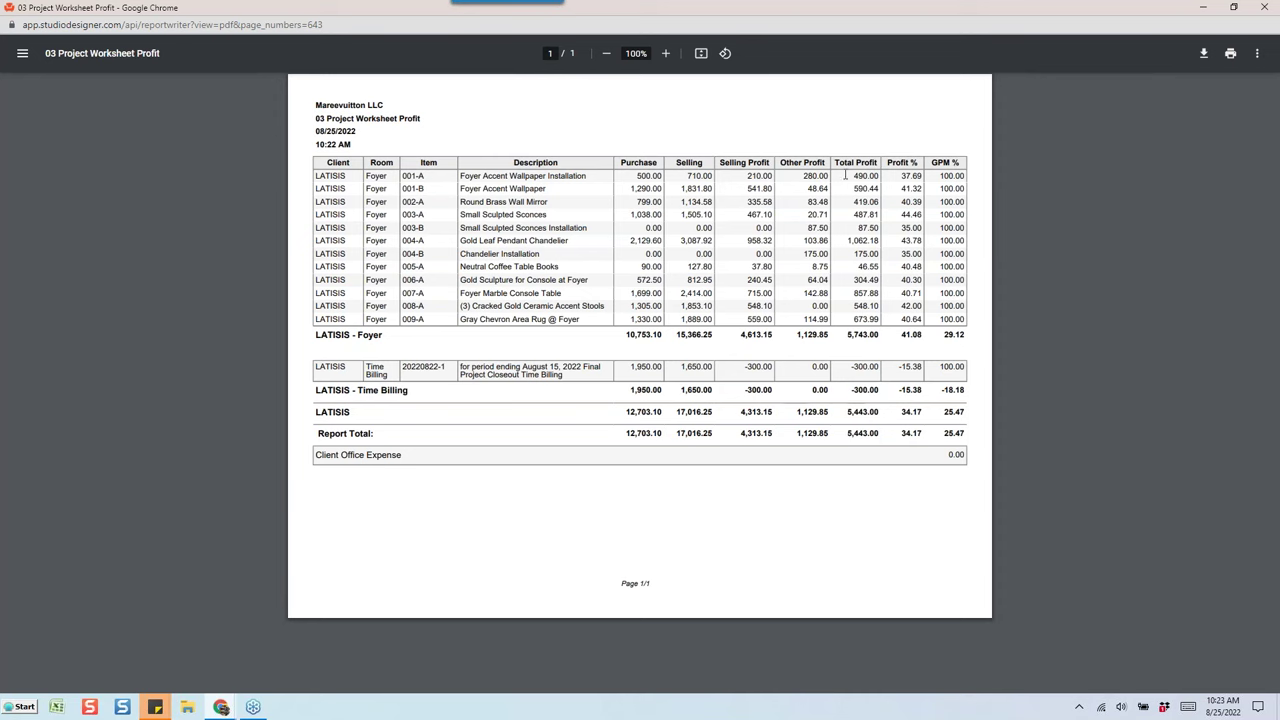
Review the items' total profit and profit percentages in the PDF report, and close it
mouse_move(896, 176)
mouse_down()
mouse_move(908, 180)
mouse_move(912, 306)
mouse_move(905, 183)
mouse_up()
click(926, 252)
drag(900, 254, 921, 229)
click(1260, 8)
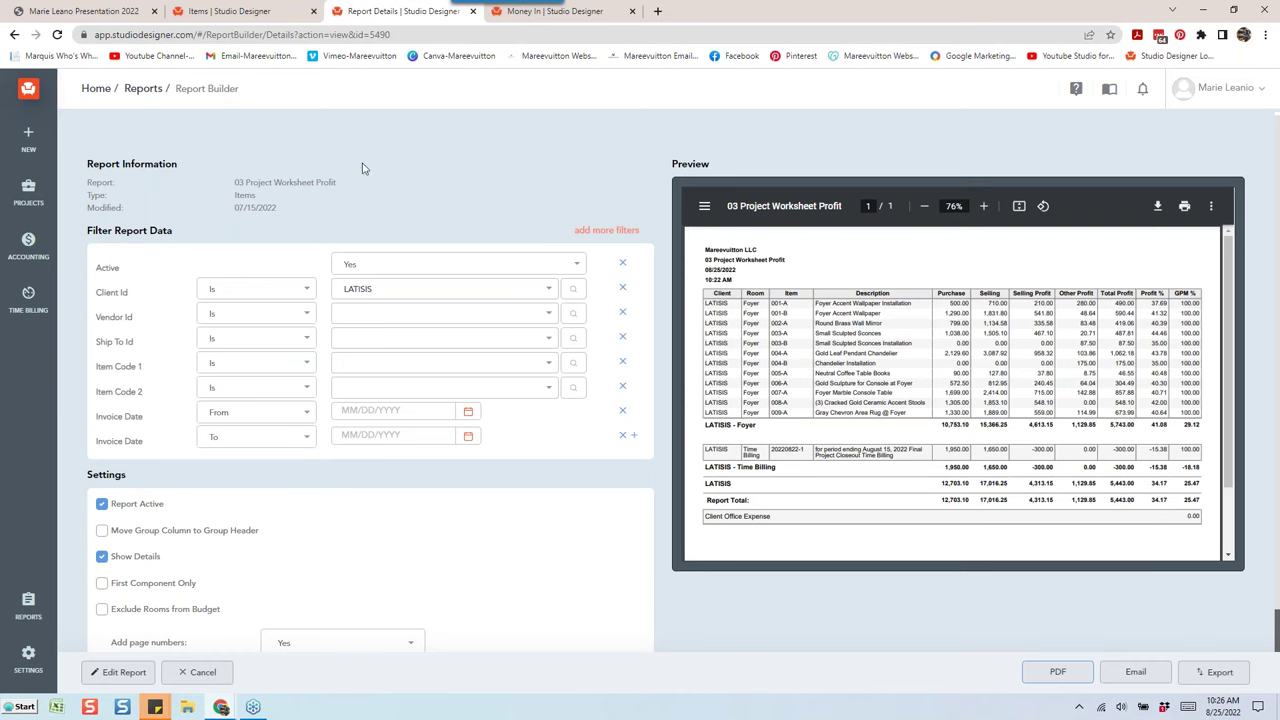
Recheck the client's funds available on the Money In page, and examine the GPM % column in the profit report preview
click(599, 24)
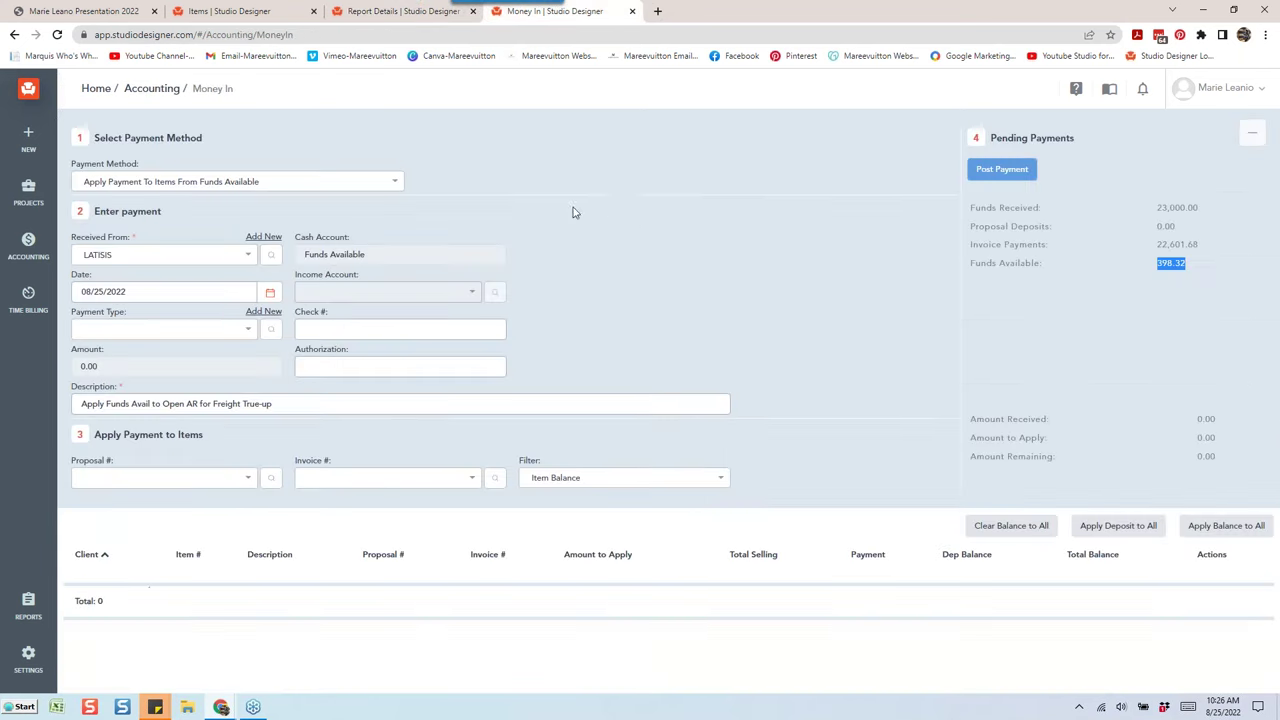
click(617, 231)
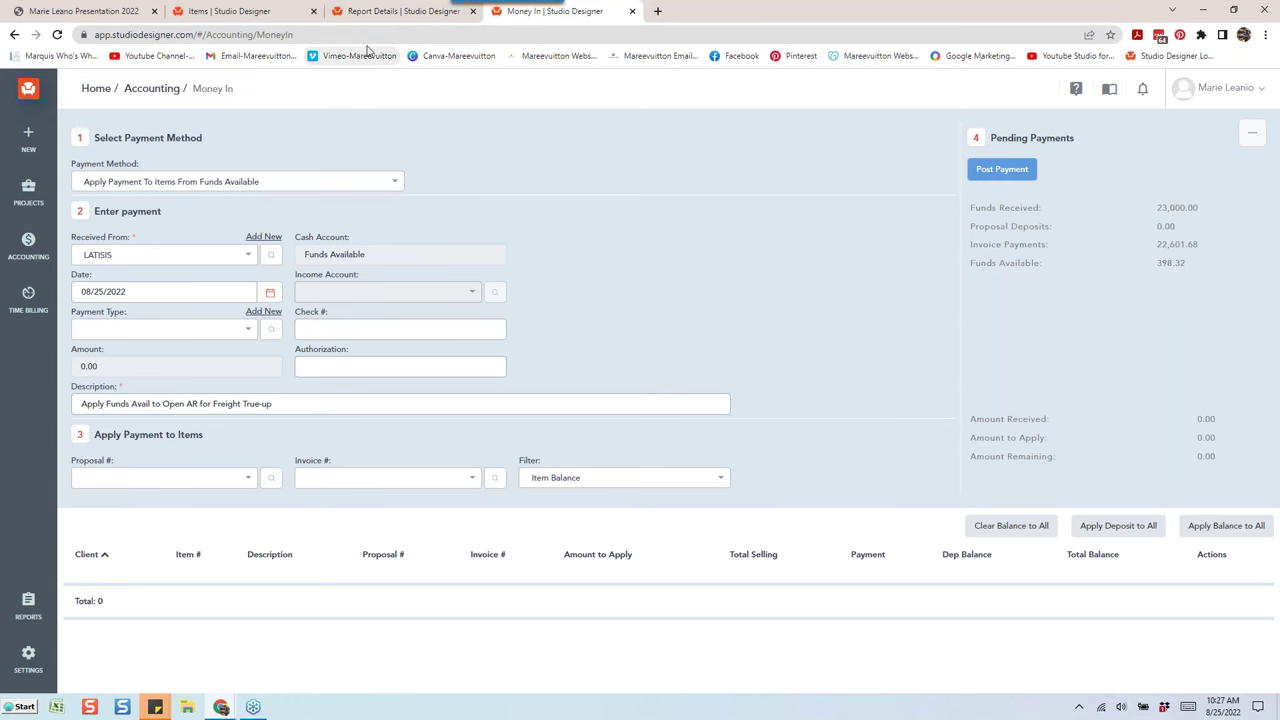
click(393, 18)
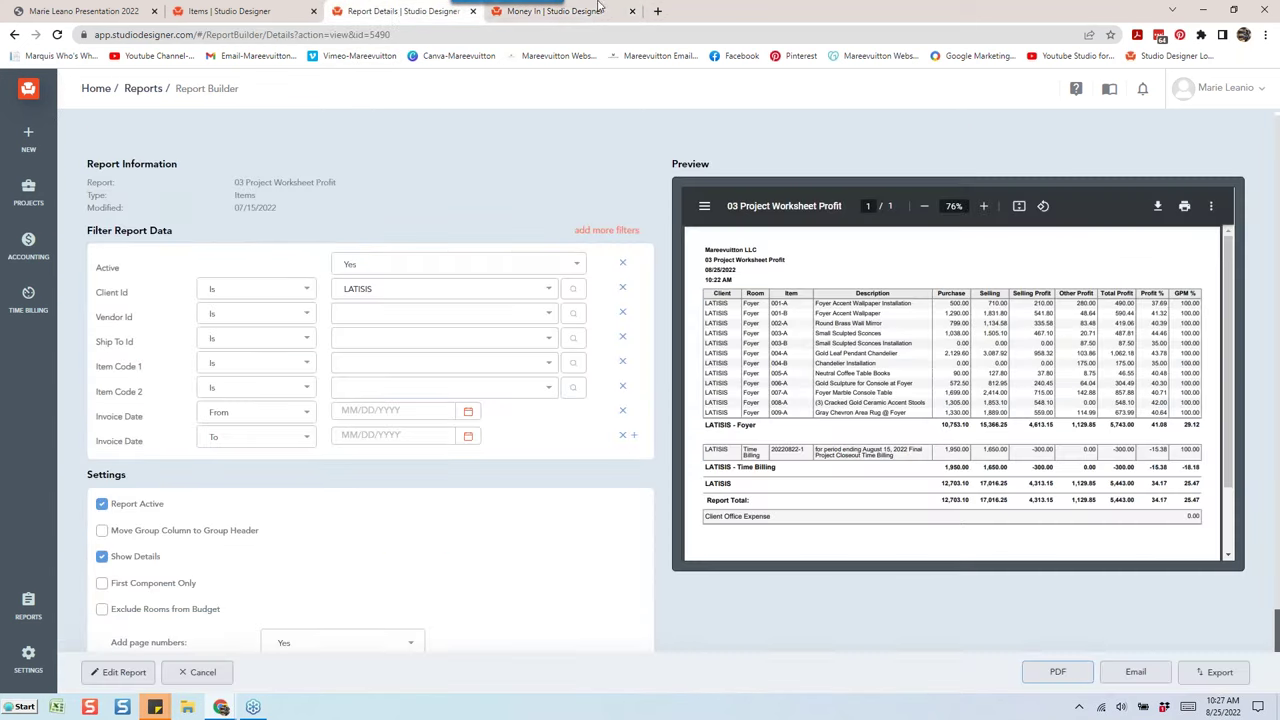
click(599, 18)
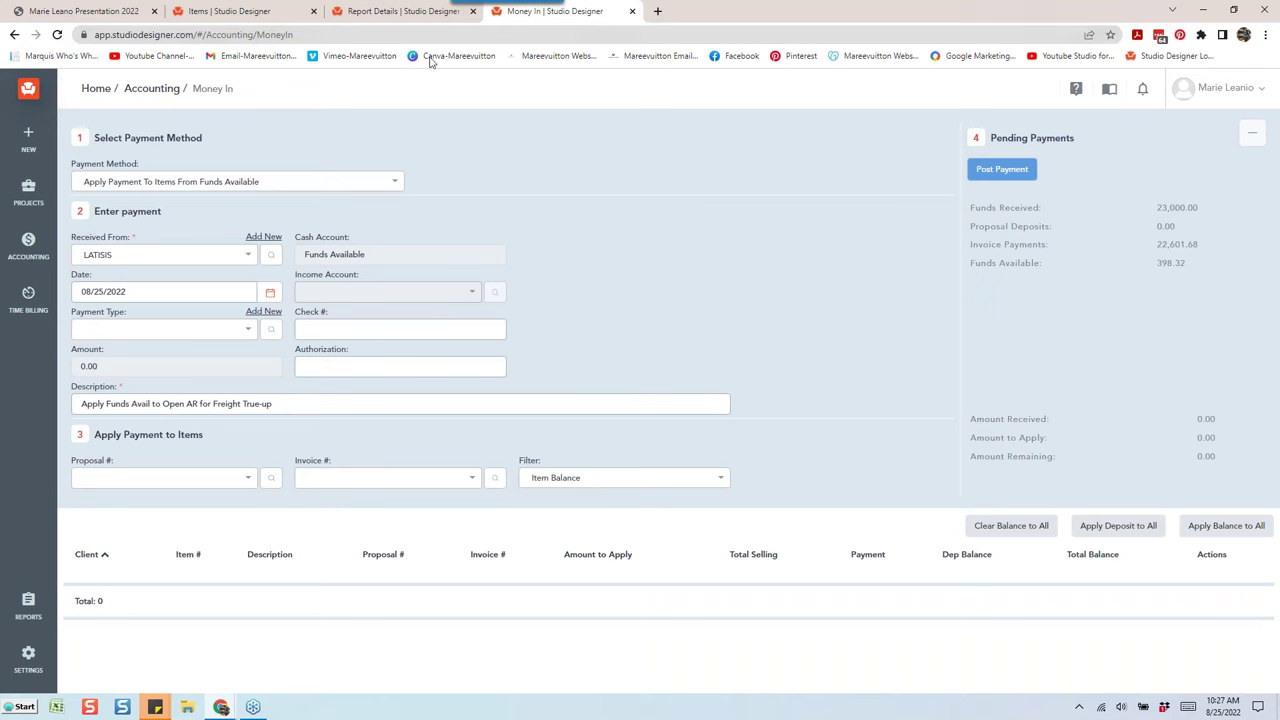
click(412, 22)
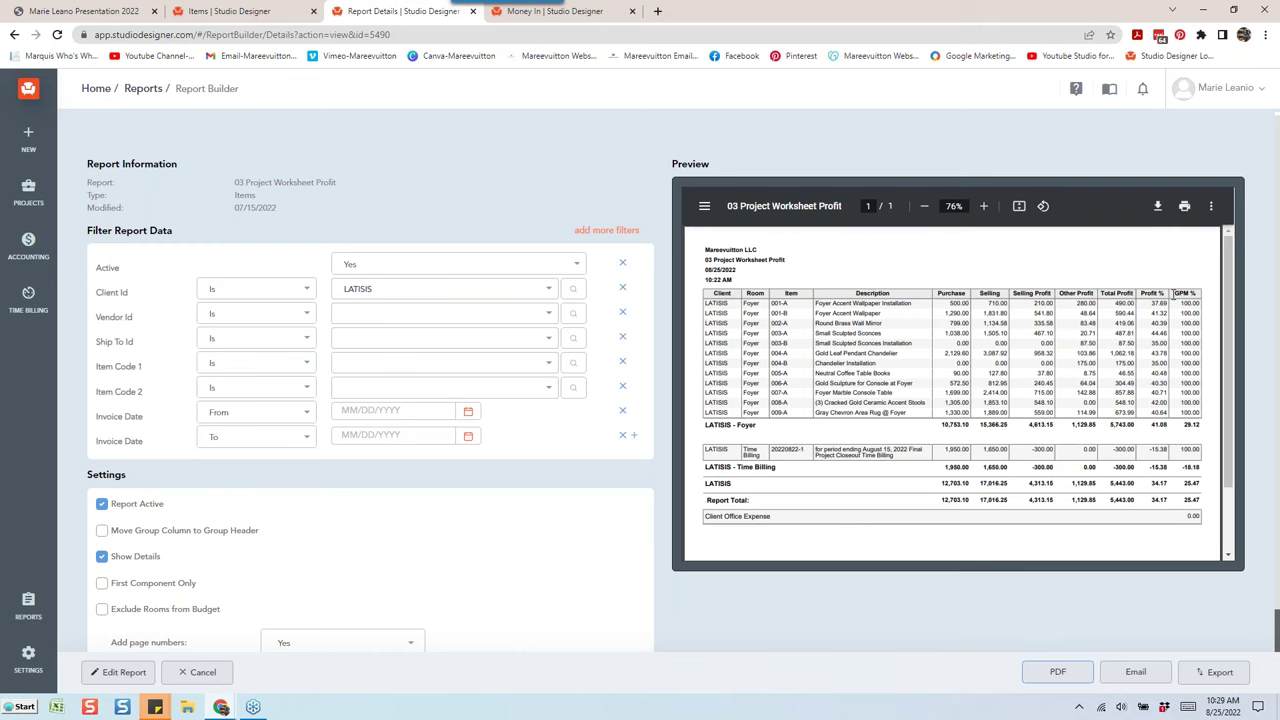
drag(1177, 292, 1205, 292)
Return to the project's item list and look over the foyer wallpaper items
click(250, 11)
scroll(690, 405, up, 10)
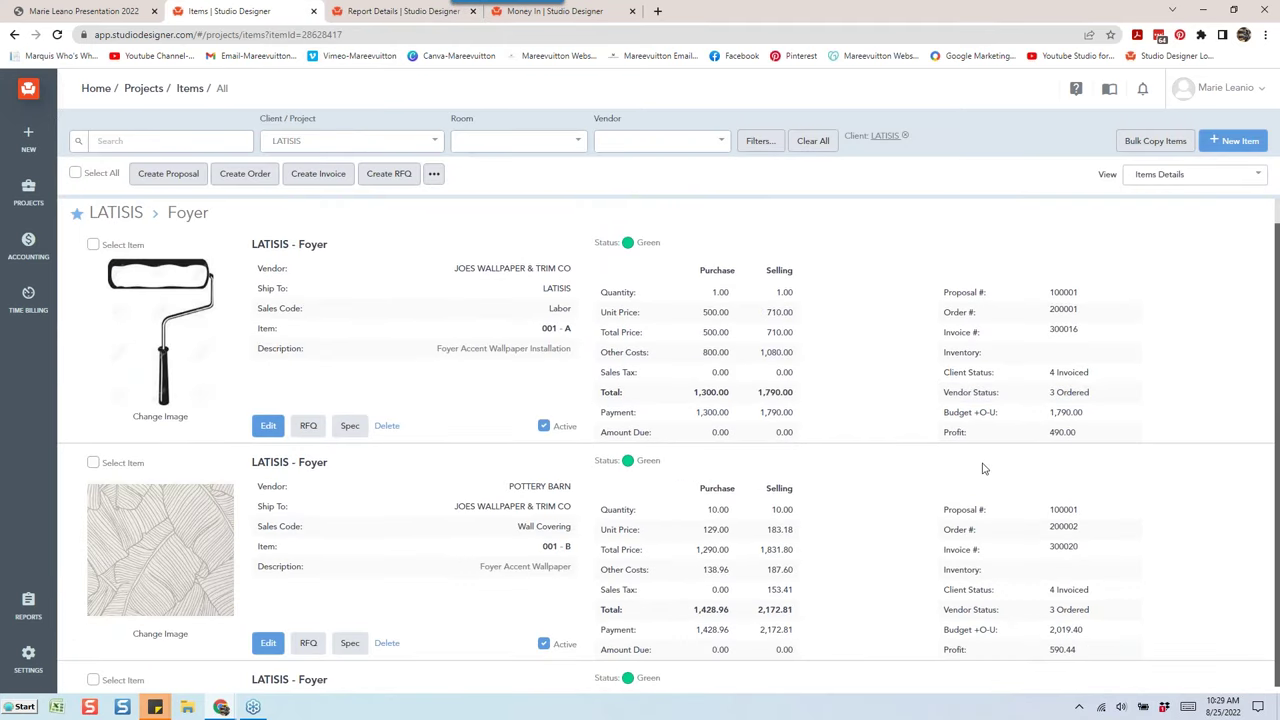
scroll(983, 466, down, 1)
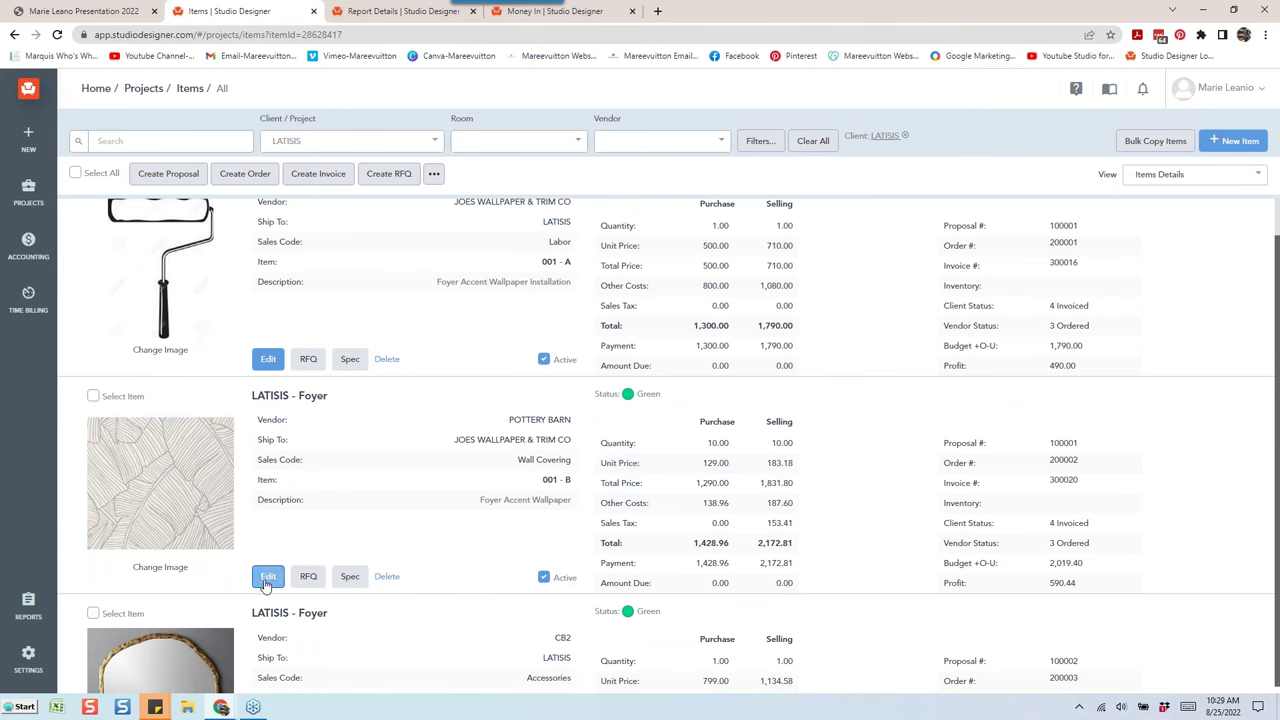
click(267, 580)
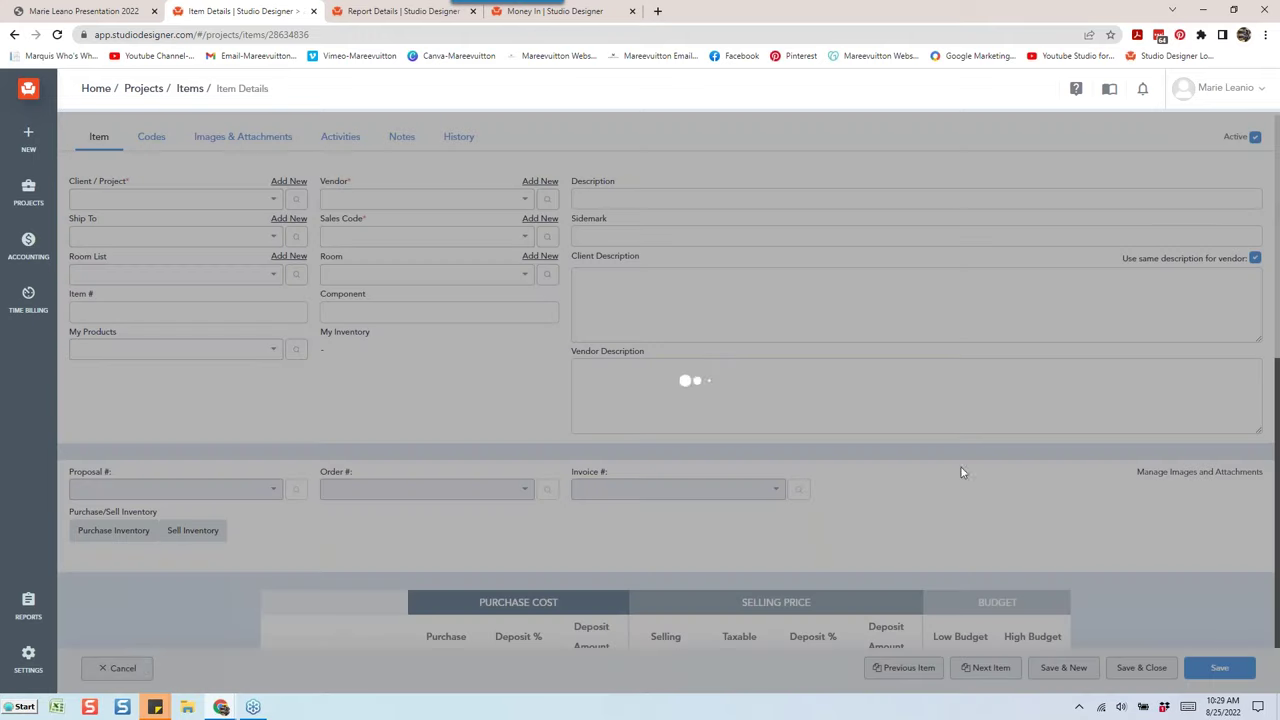
click(138, 667)
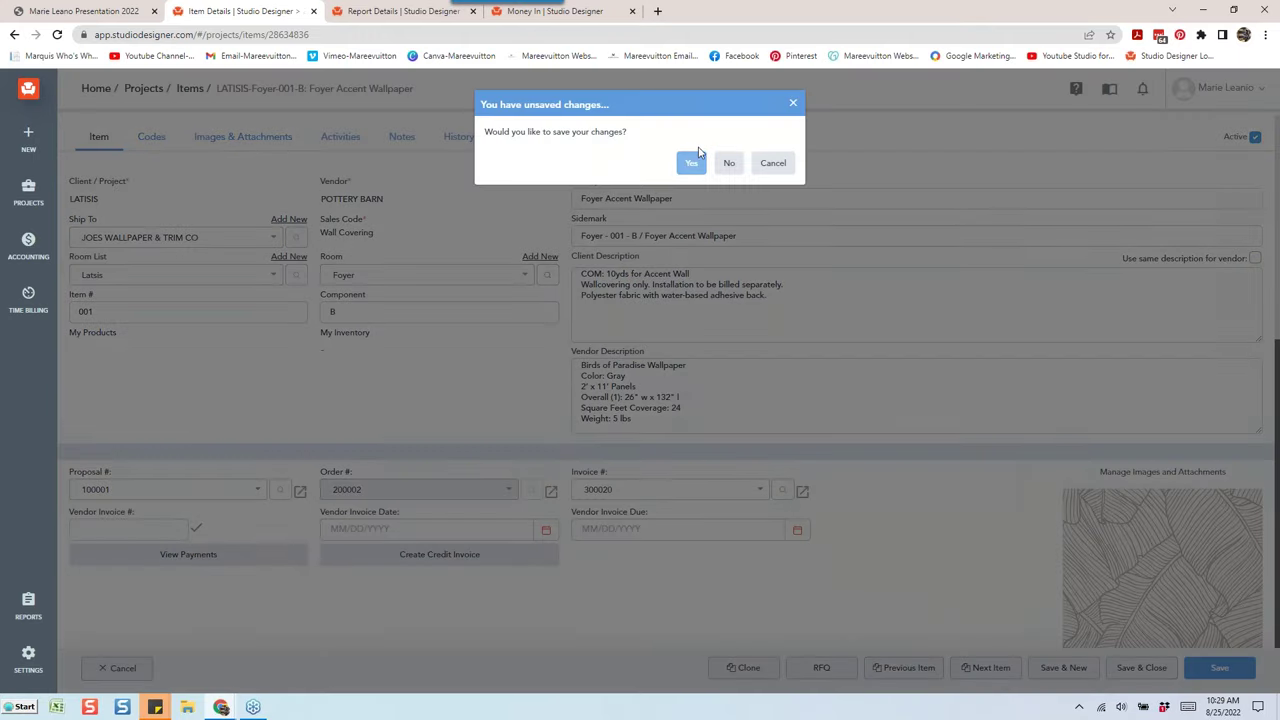
click(727, 165)
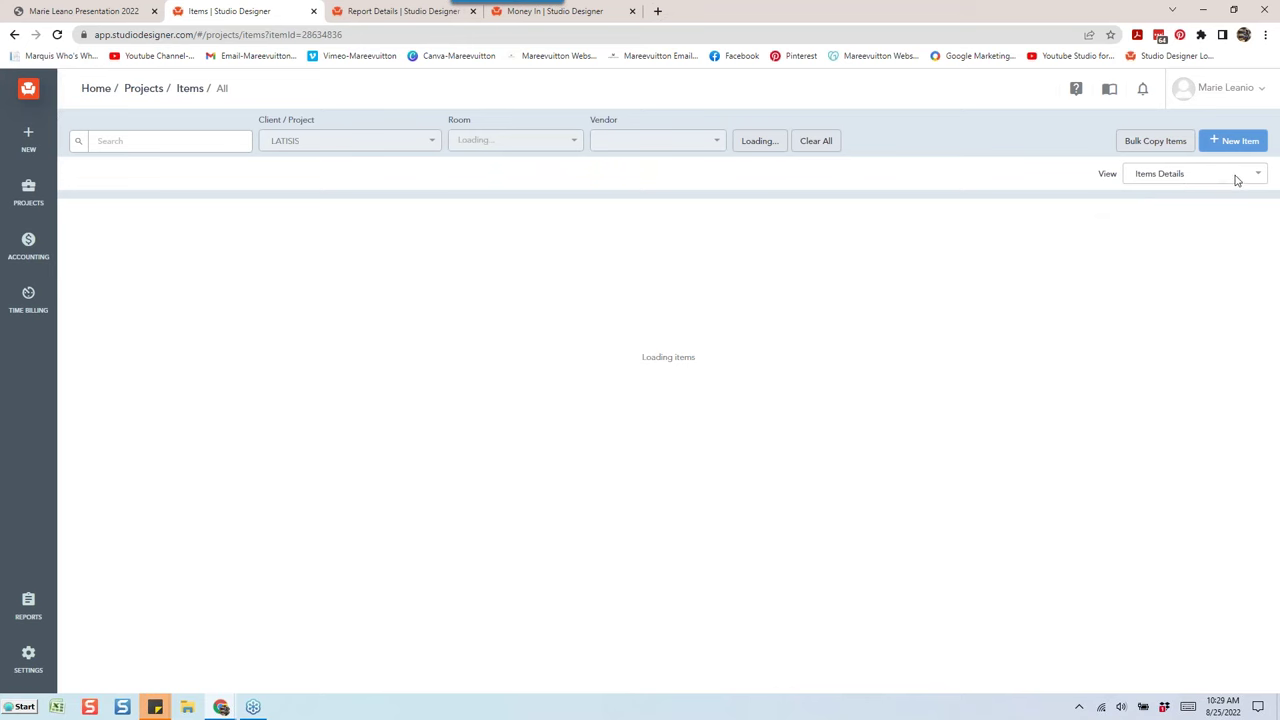
Show the project's items in the Client Status view, and switch the list to the Profit view
click(1236, 176)
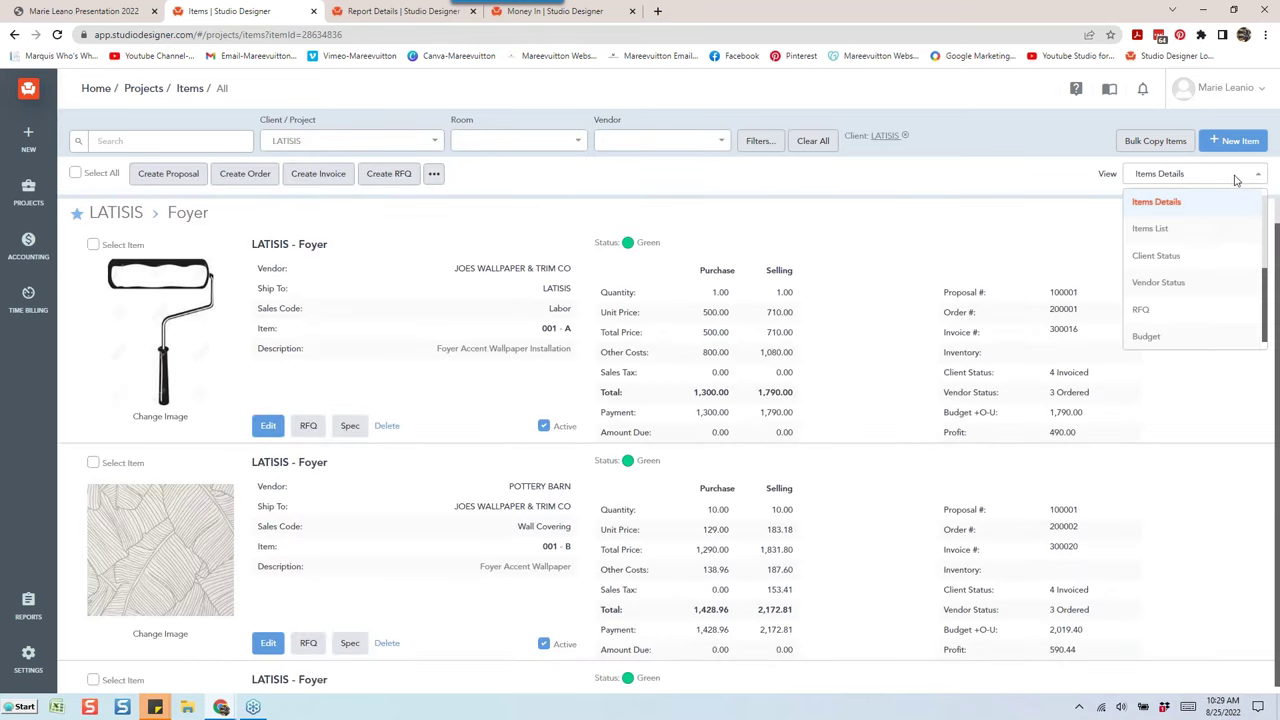
scroll(1200, 266, down, 2)
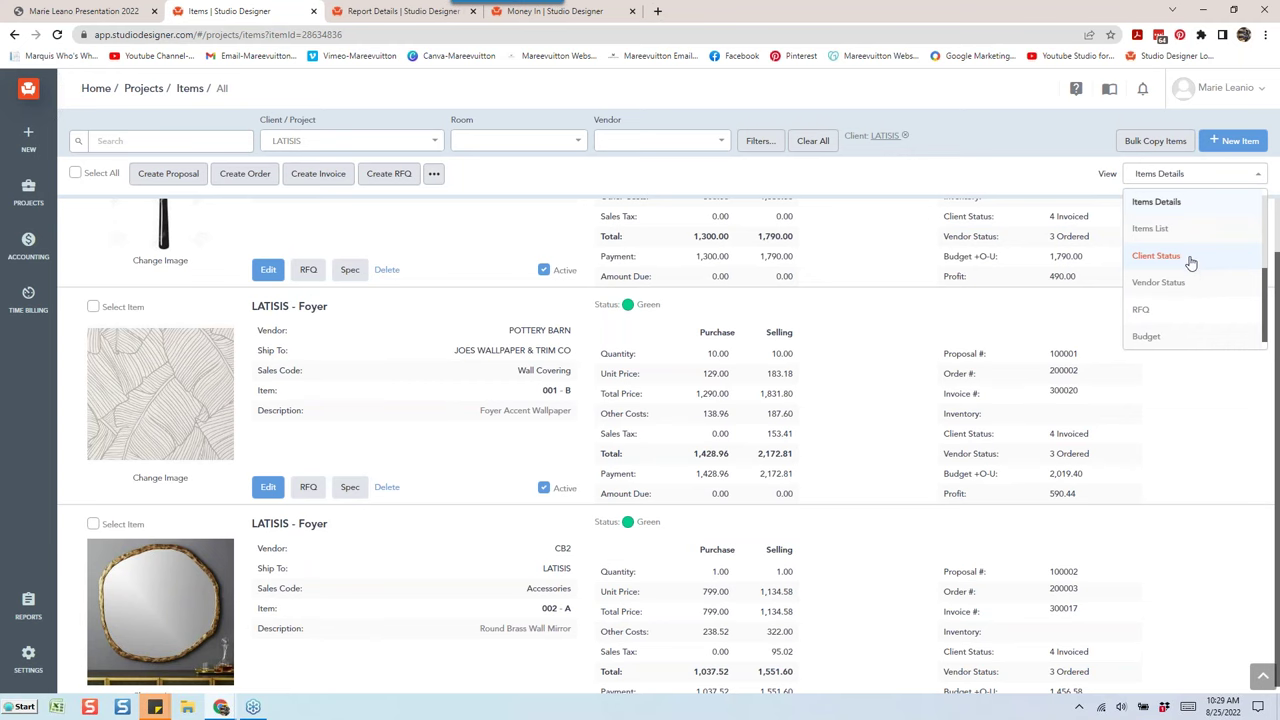
click(1190, 258)
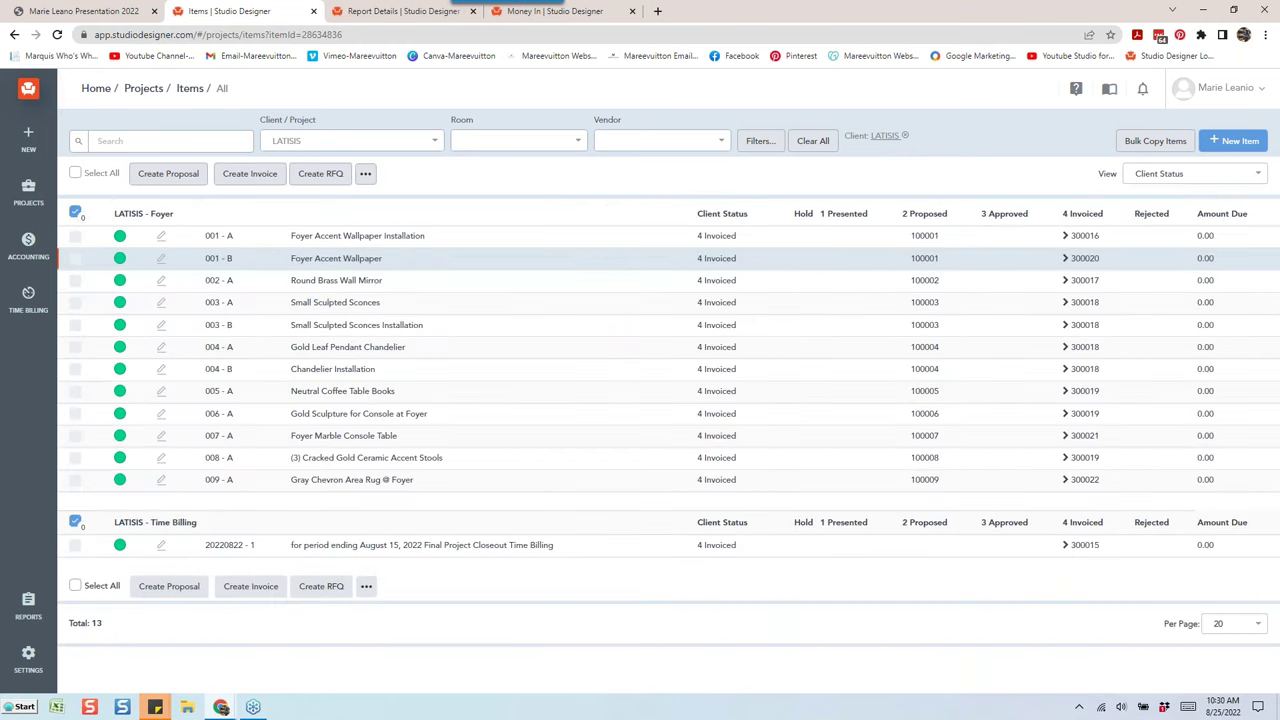
click(1192, 178)
scroll(1203, 281, down, 2)
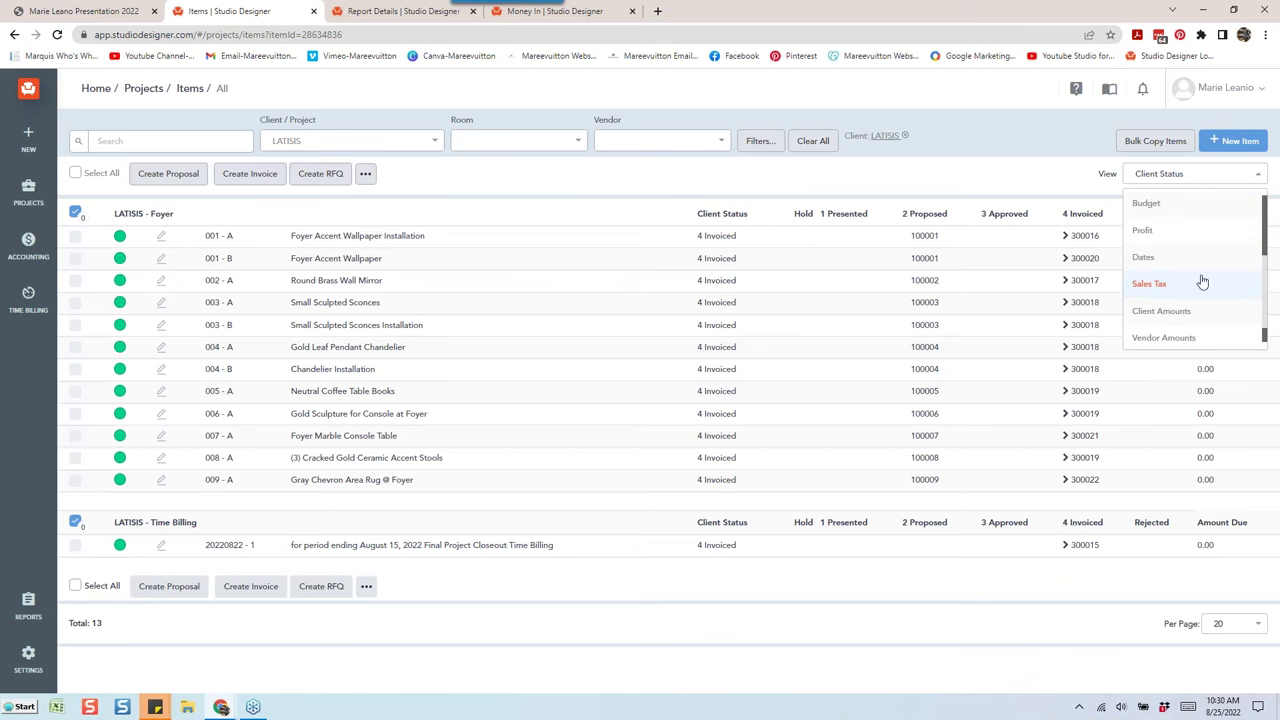
click(1180, 229)
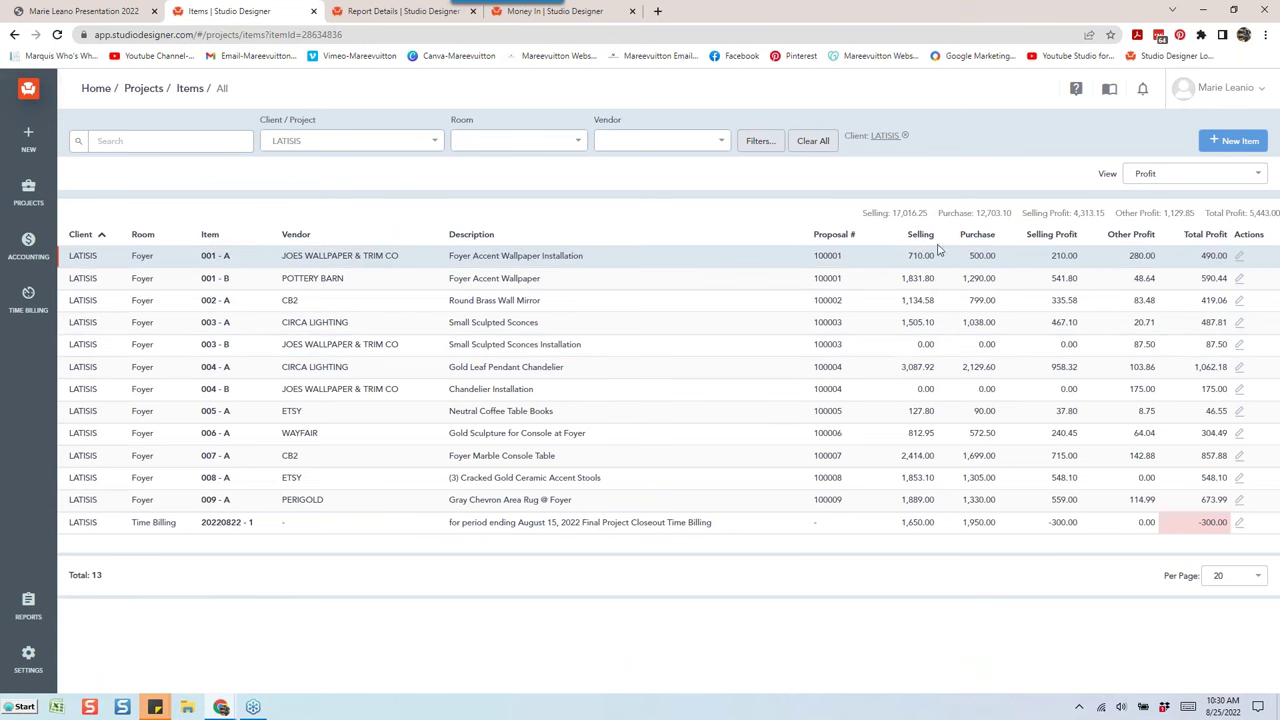
click(1192, 178)
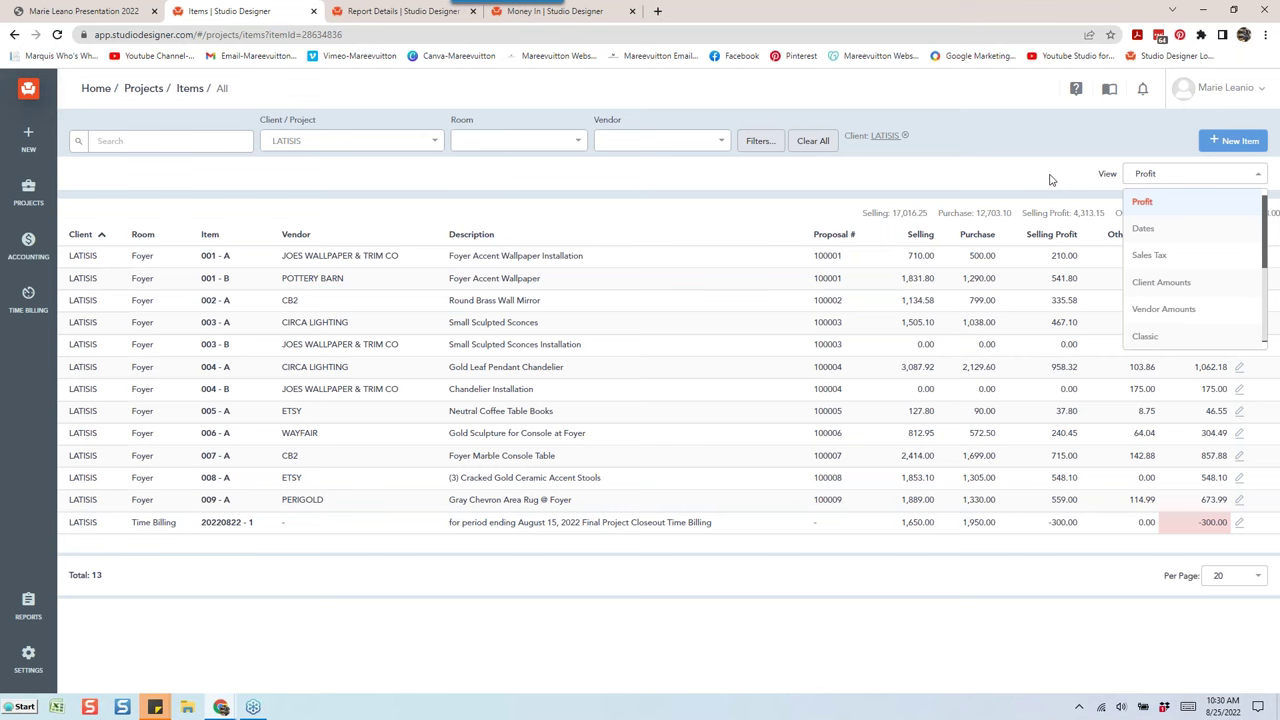
click(974, 182)
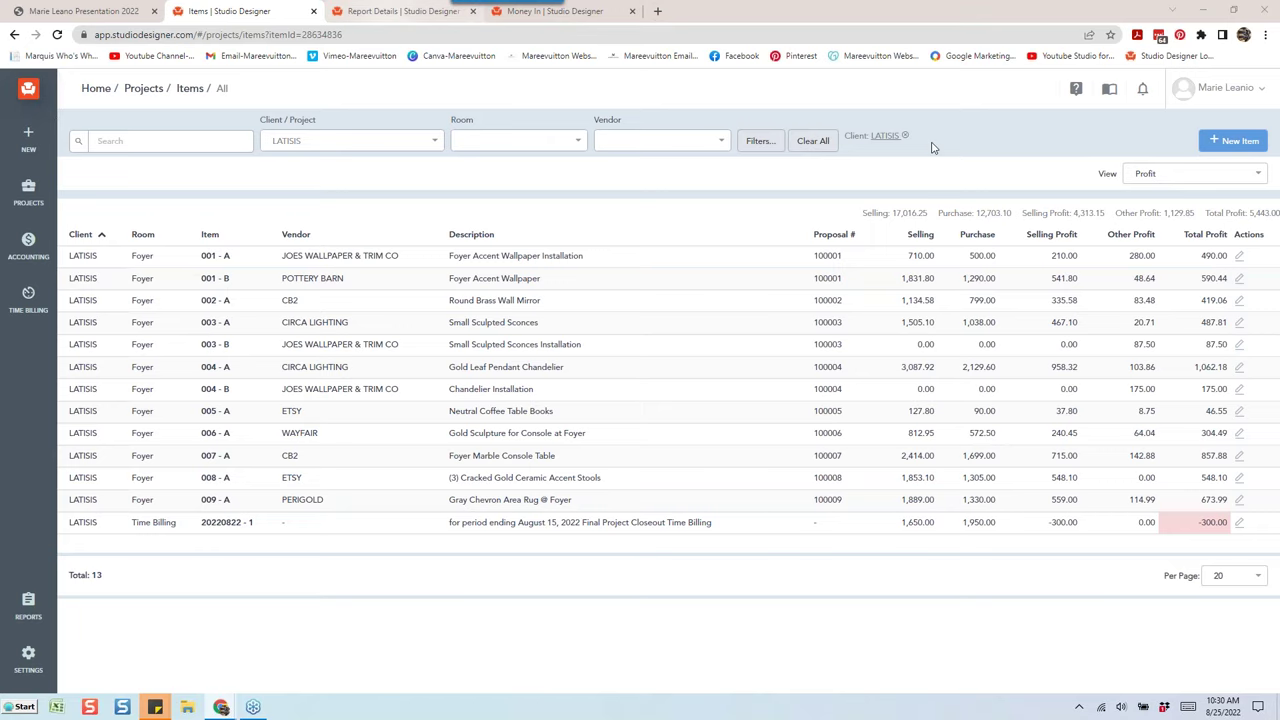
Return to the Project Worksheet Profit report and examine the individual items' GPM % values in the preview
click(395, 12)
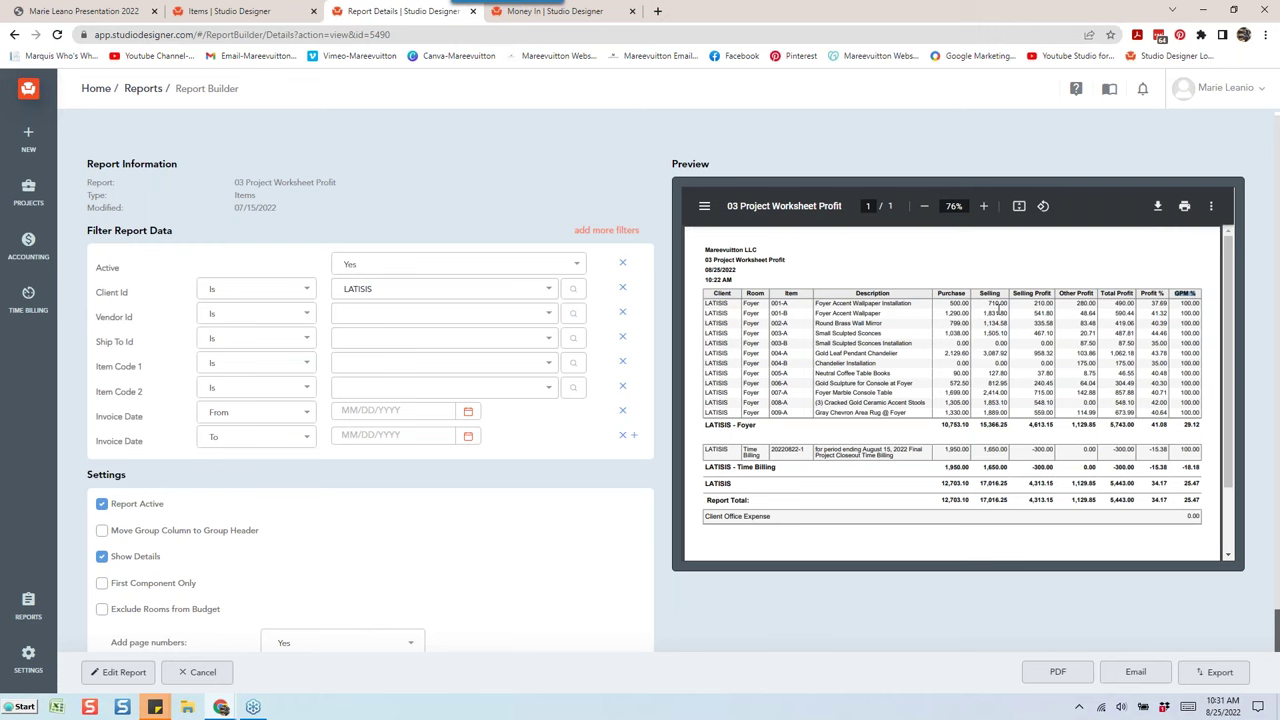
click(1184, 304)
drag(1186, 302, 1192, 343)
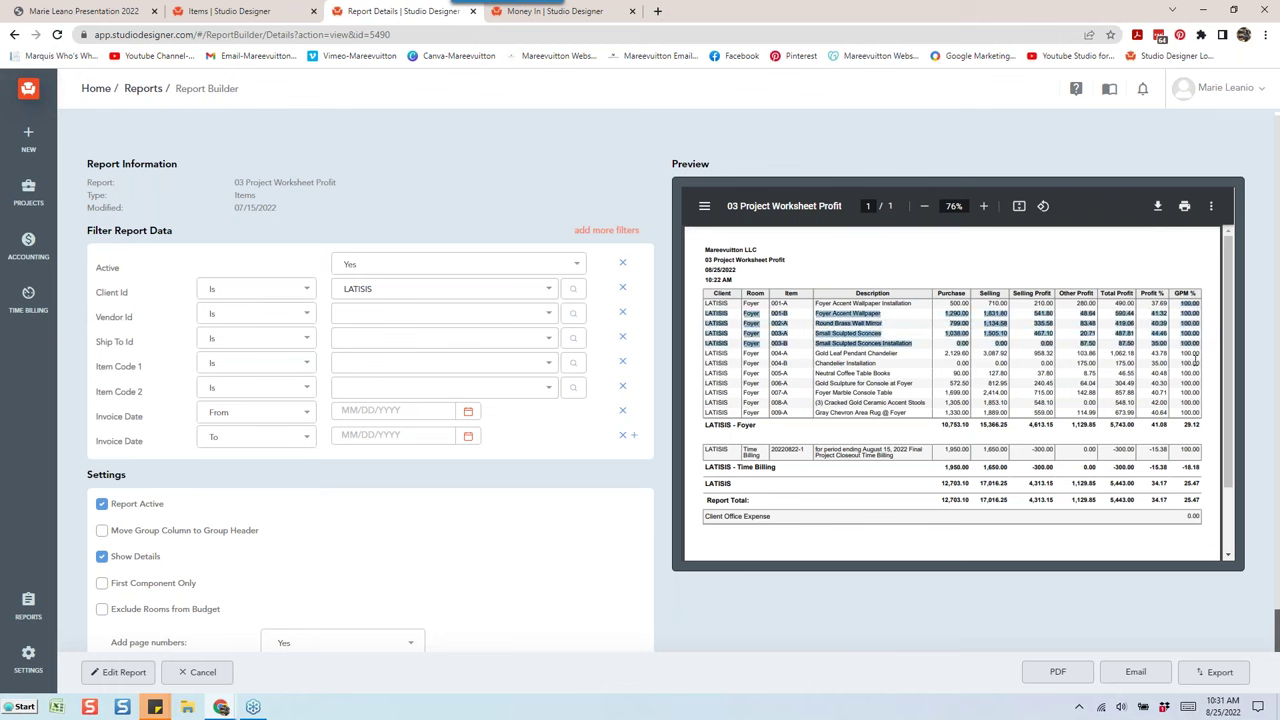
click(1193, 312)
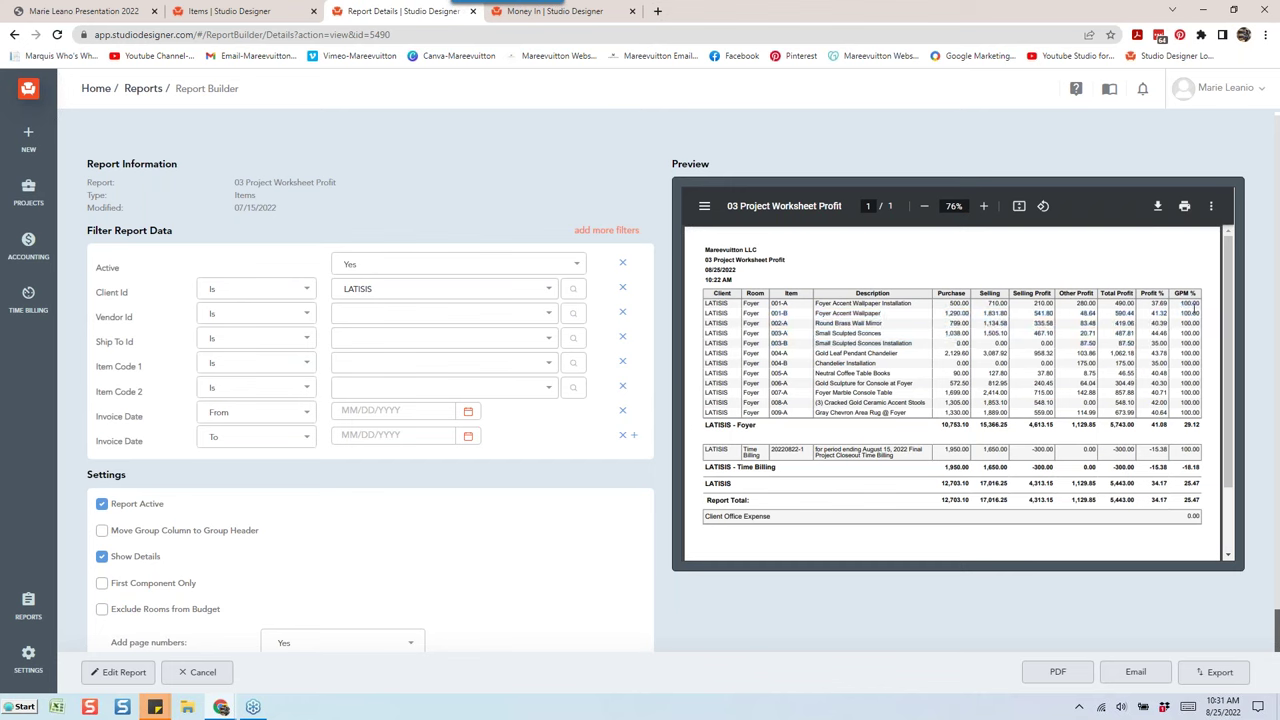
drag(1183, 304, 1203, 304)
Bring up a blank new activity form from the project activities, and examine its activity choices and Employee Rate
click(28, 195)
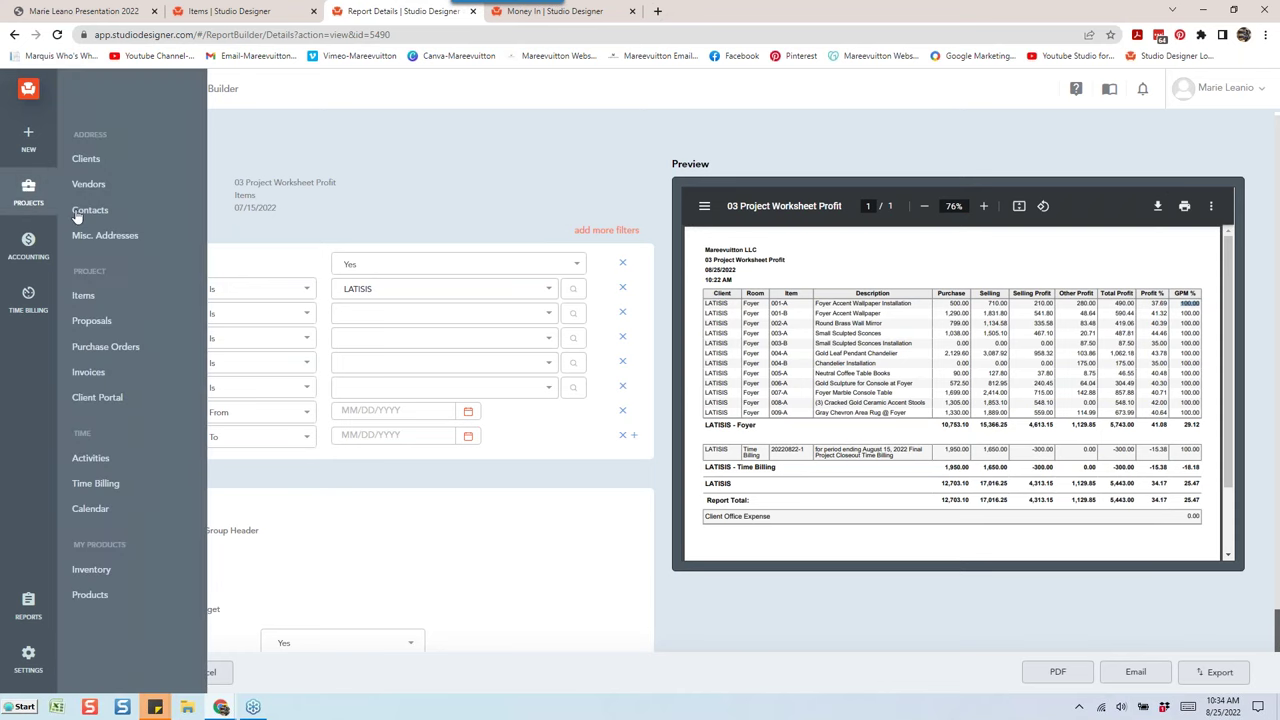
click(92, 458)
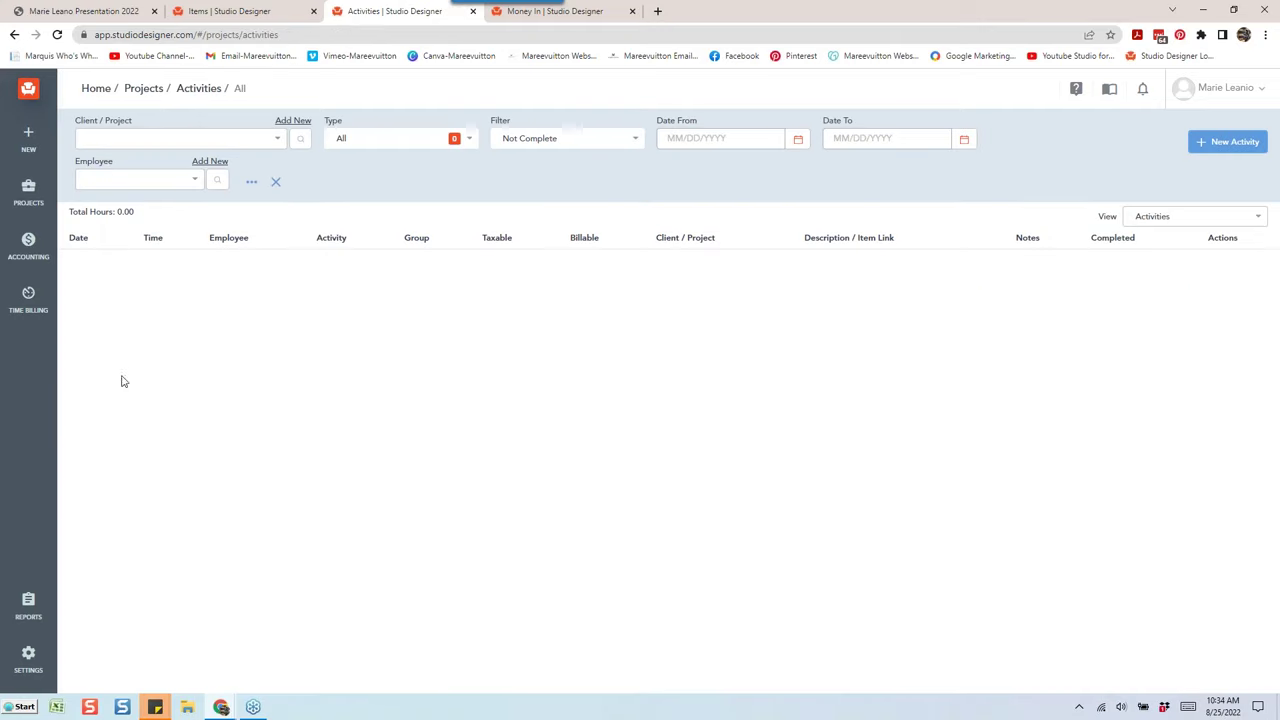
click(1232, 143)
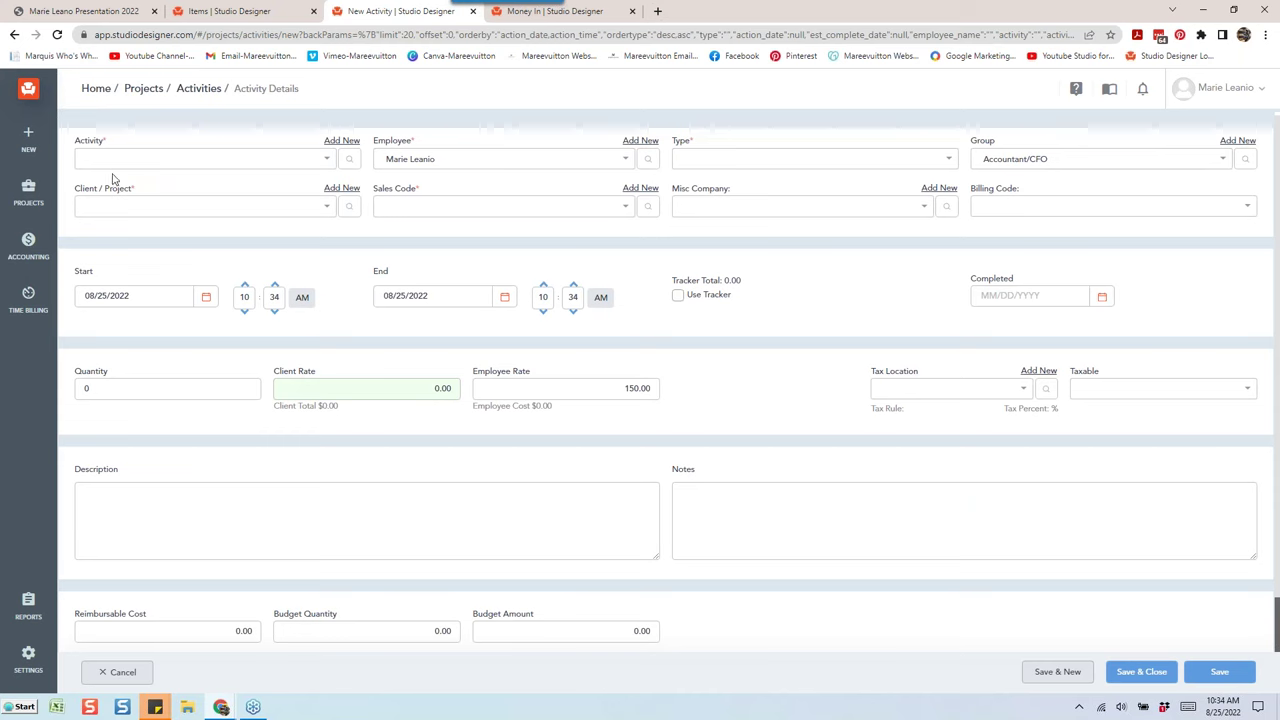
click(104, 166)
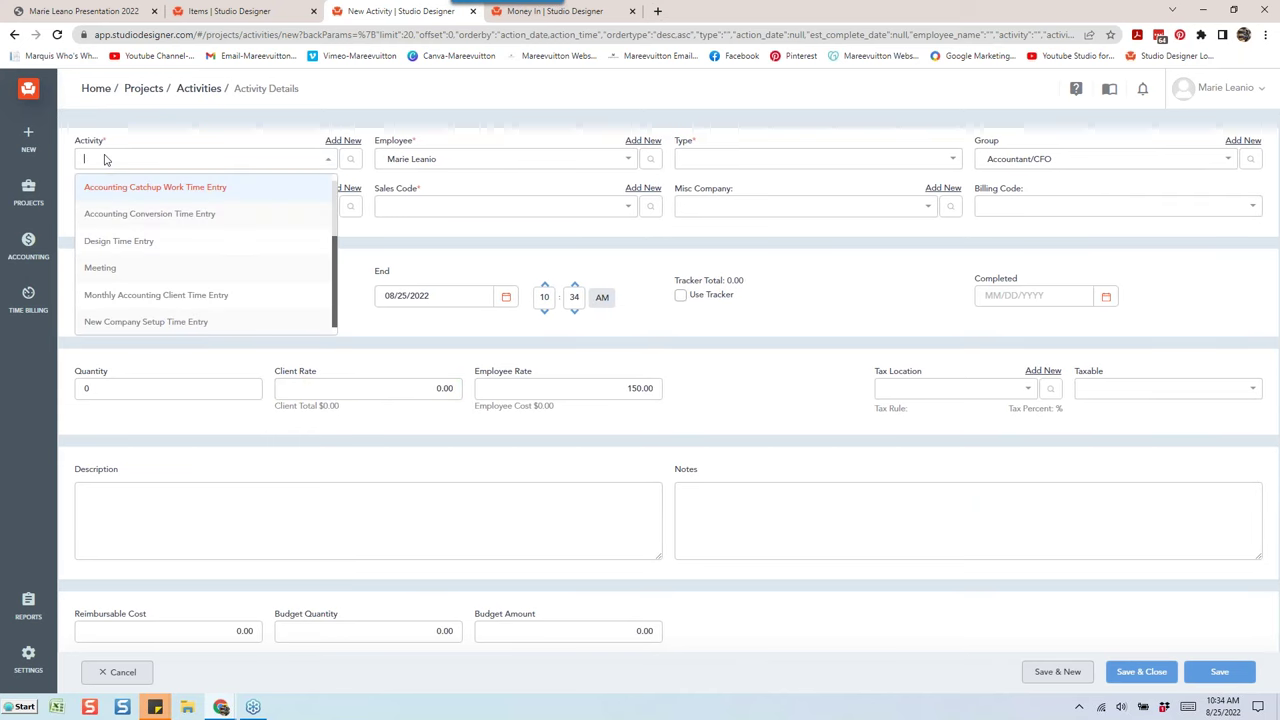
click(229, 130)
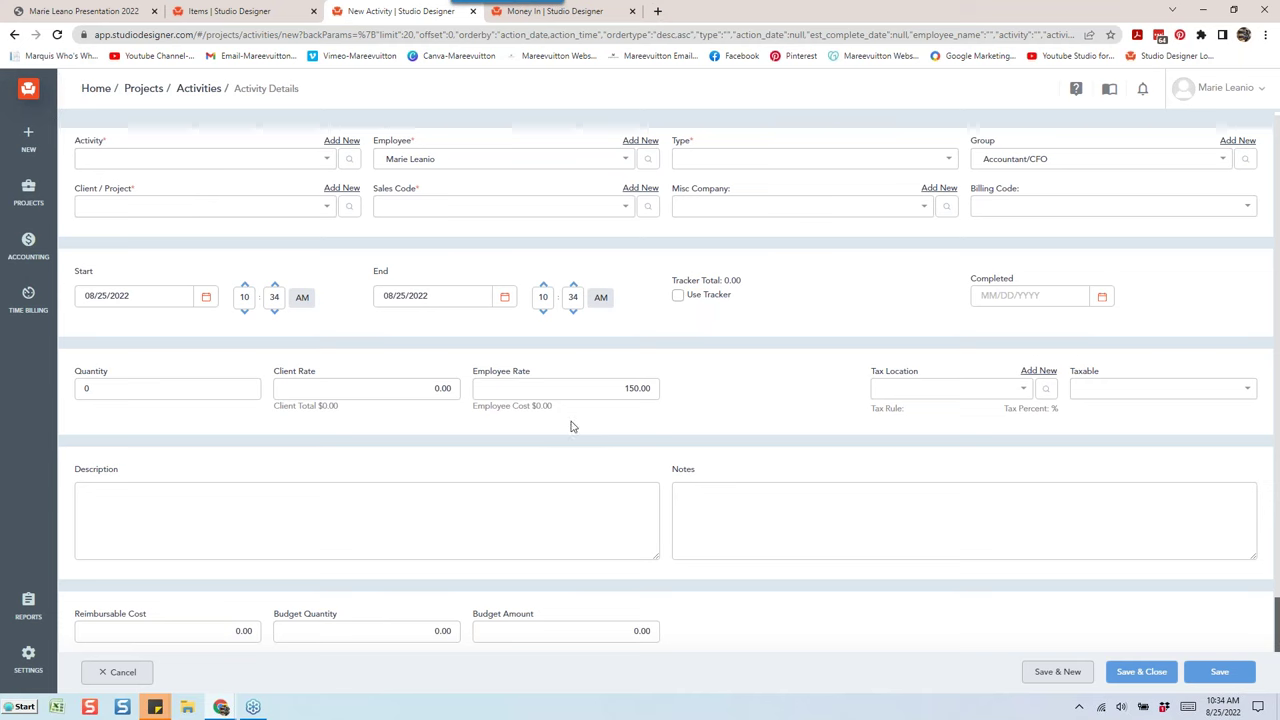
drag(603, 388, 664, 387)
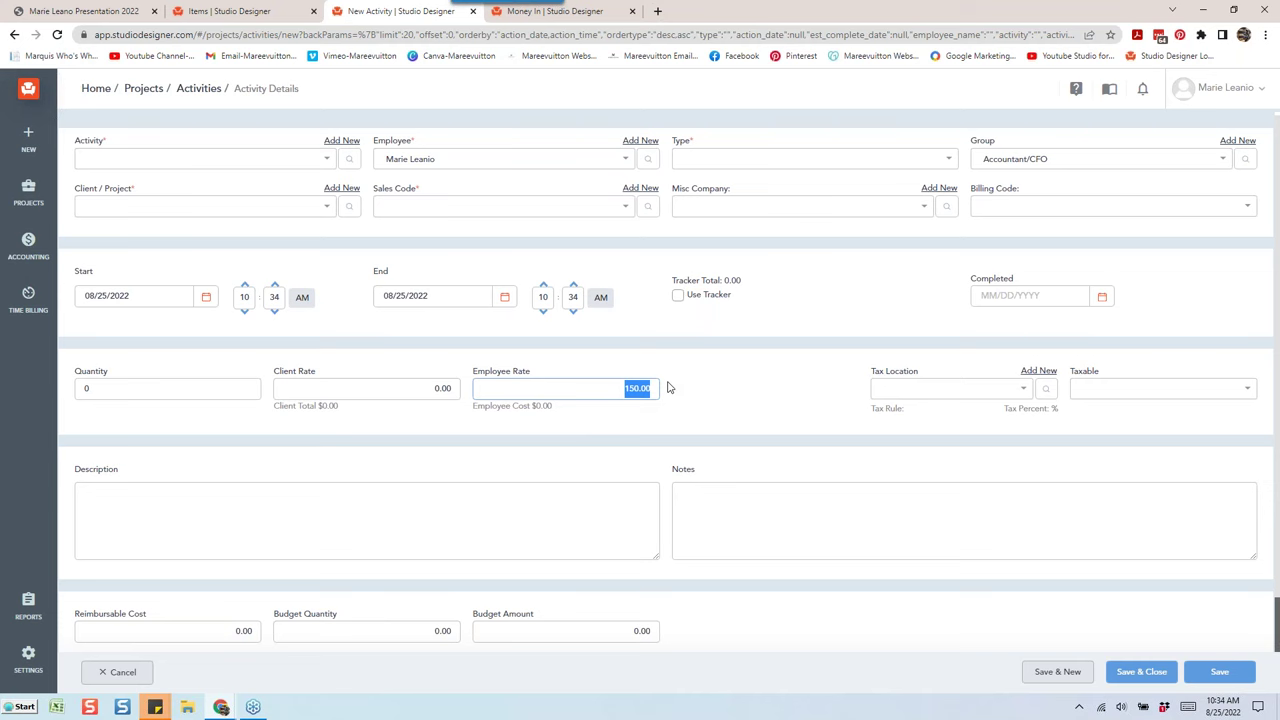
click(603, 388)
double_click(624, 388)
Start a new office payment in Money Out with RESTAURANT as the payee
click(33, 258)
click(110, 262)
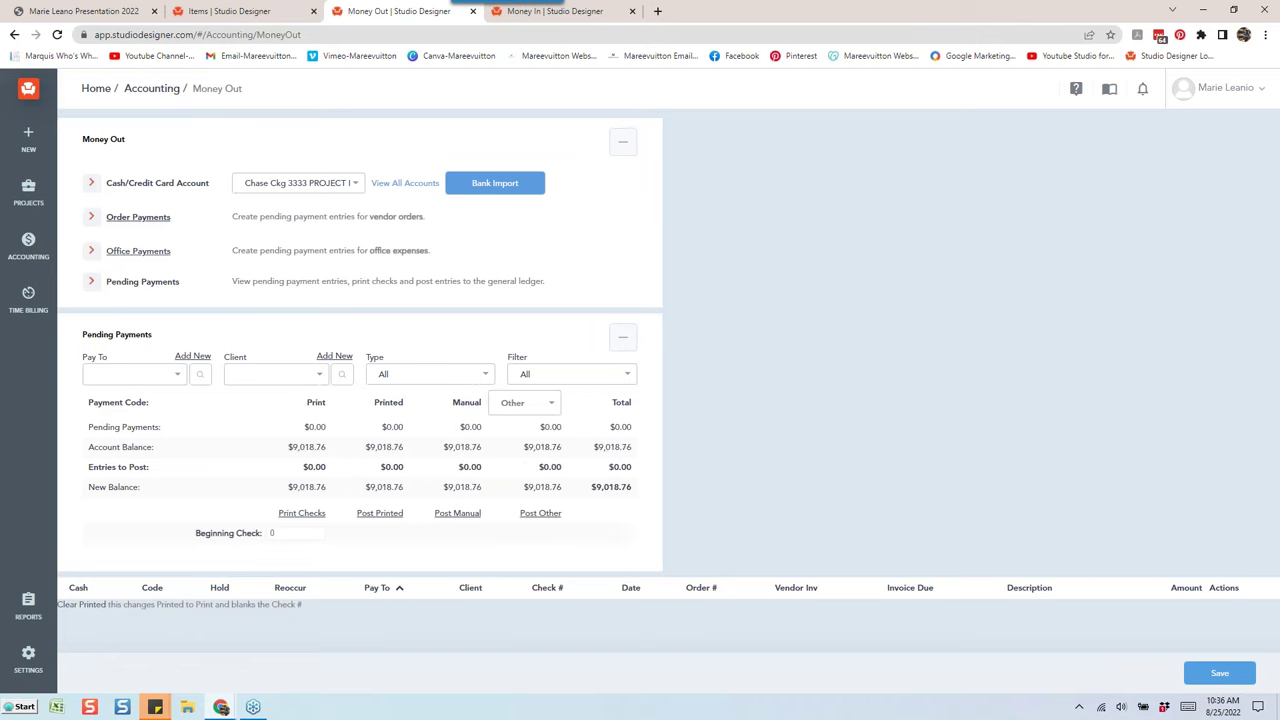
click(130, 245)
click(183, 141)
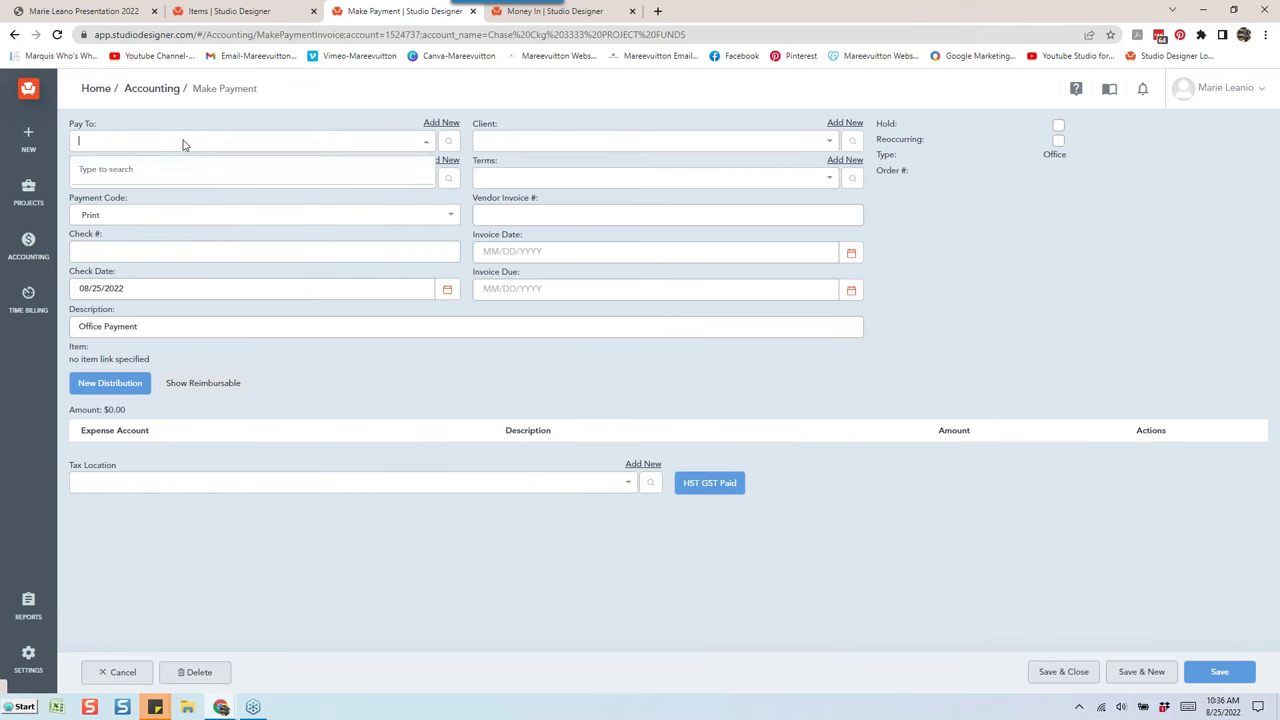
text(rest)
click(165, 168)
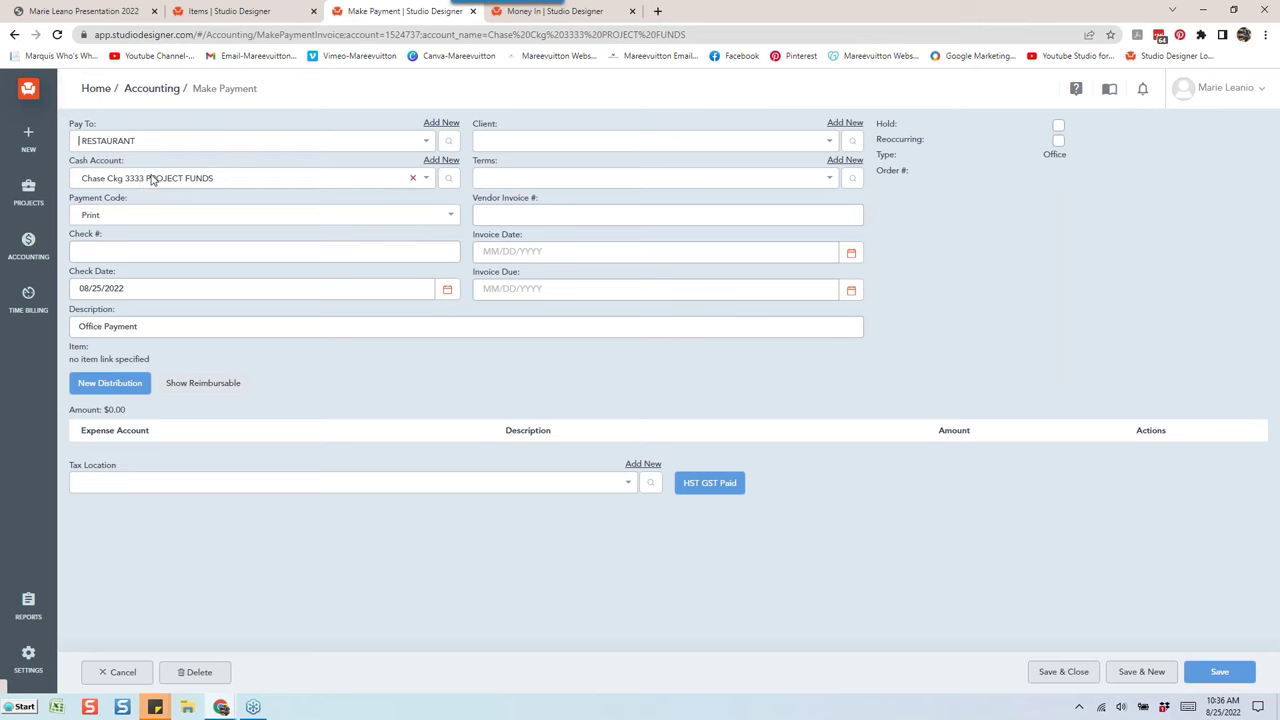
Set the payment code to Manual and the check number to 08.25.22
click(149, 217)
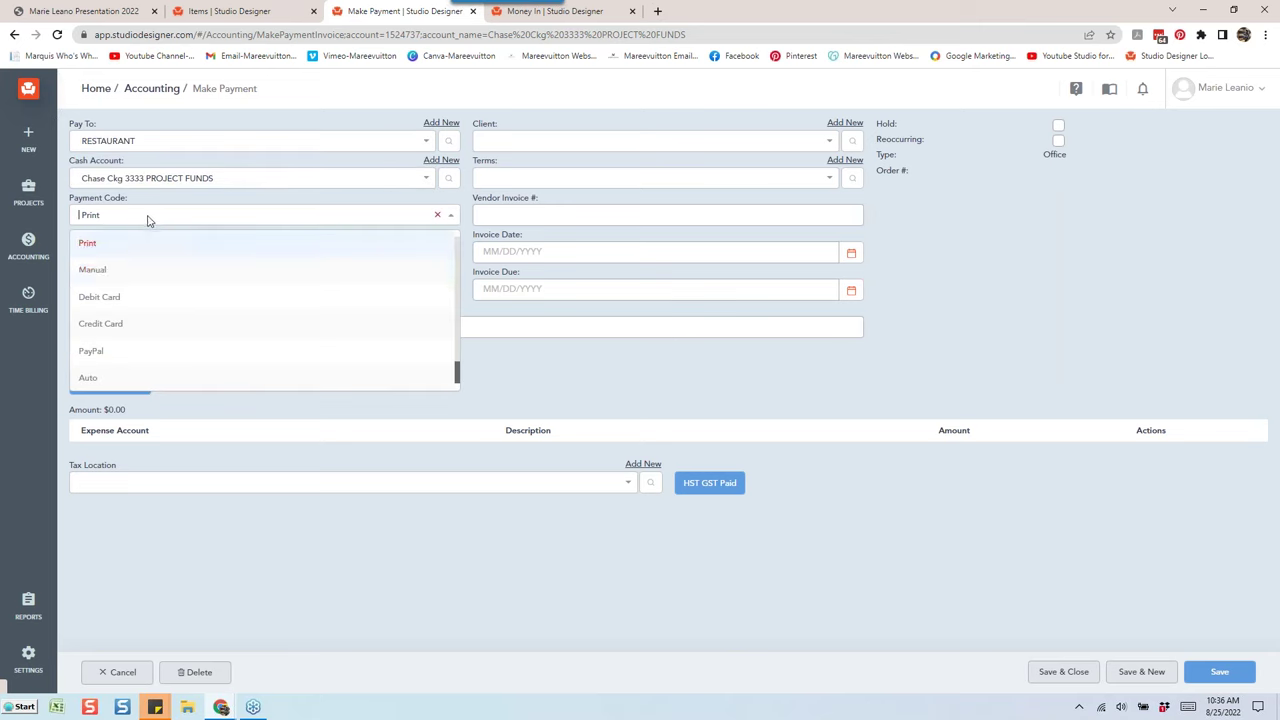
click(123, 271)
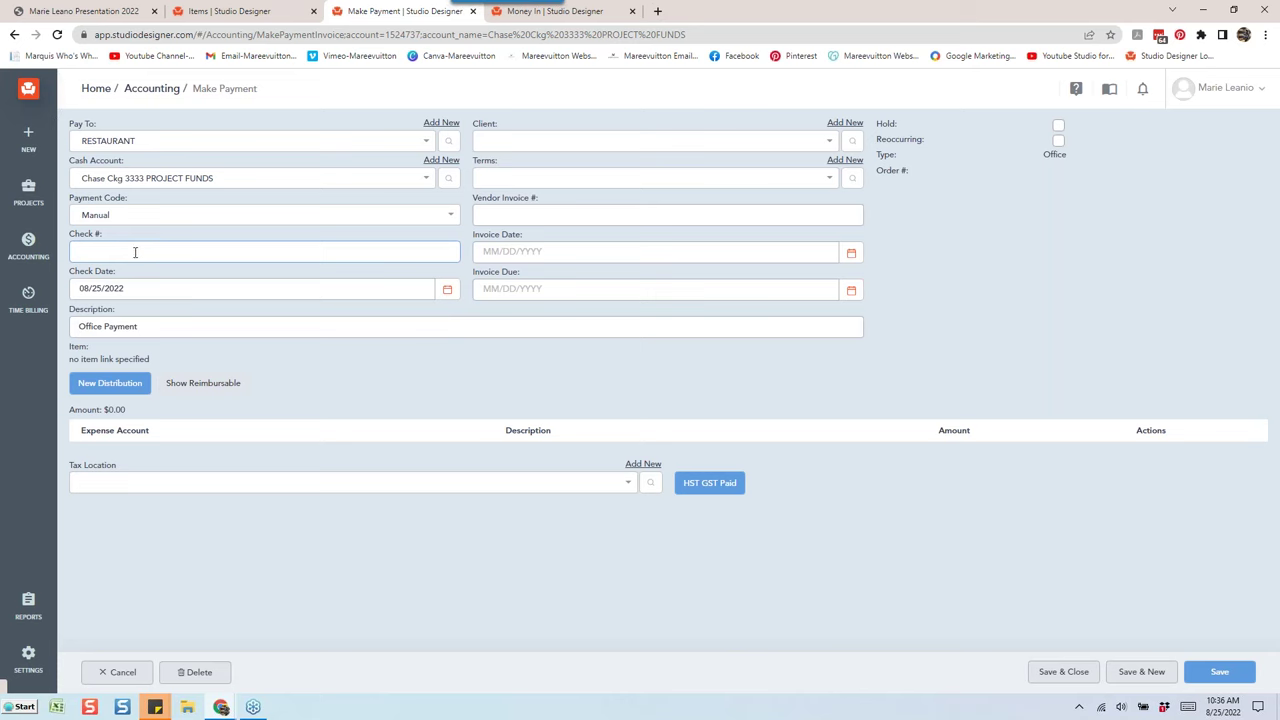
text(08.25.22)
Assign the office payment to the client LATISIS
click(516, 144)
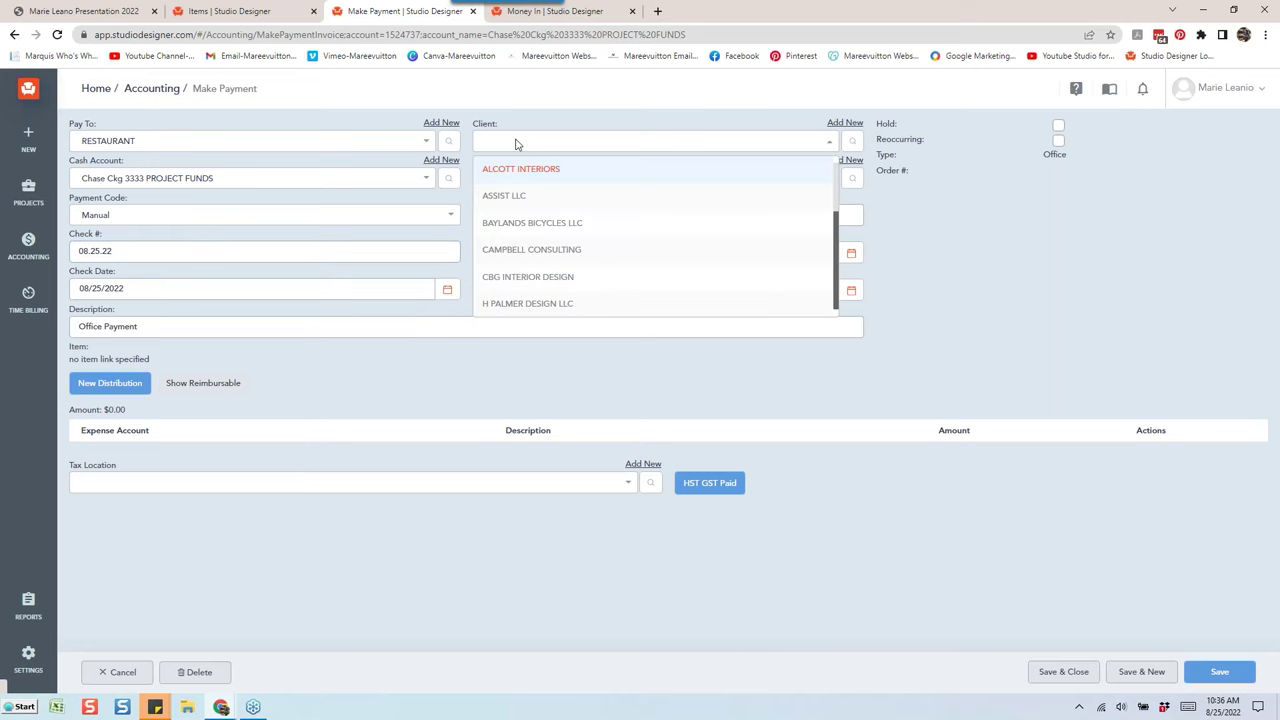
click(468, 142)
click(505, 140)
text(lat)
click(490, 167)
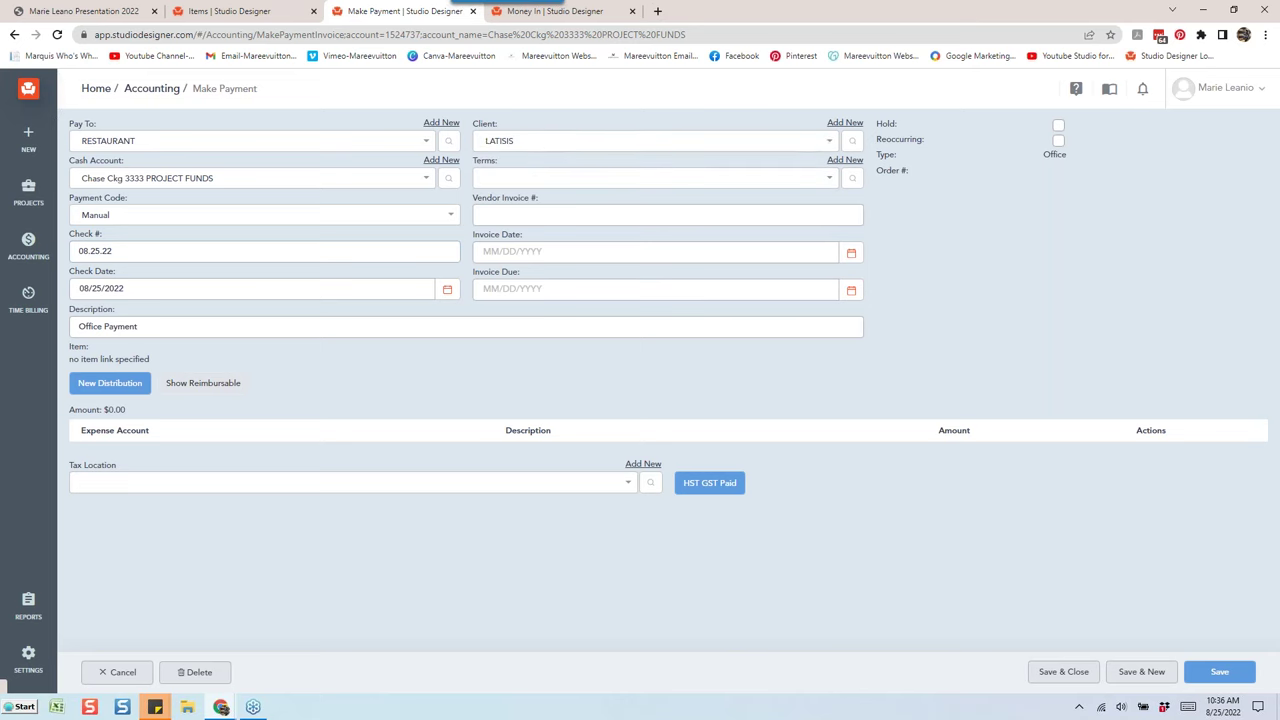
Replace the payment's description with "Starbucks"
click(150, 327)
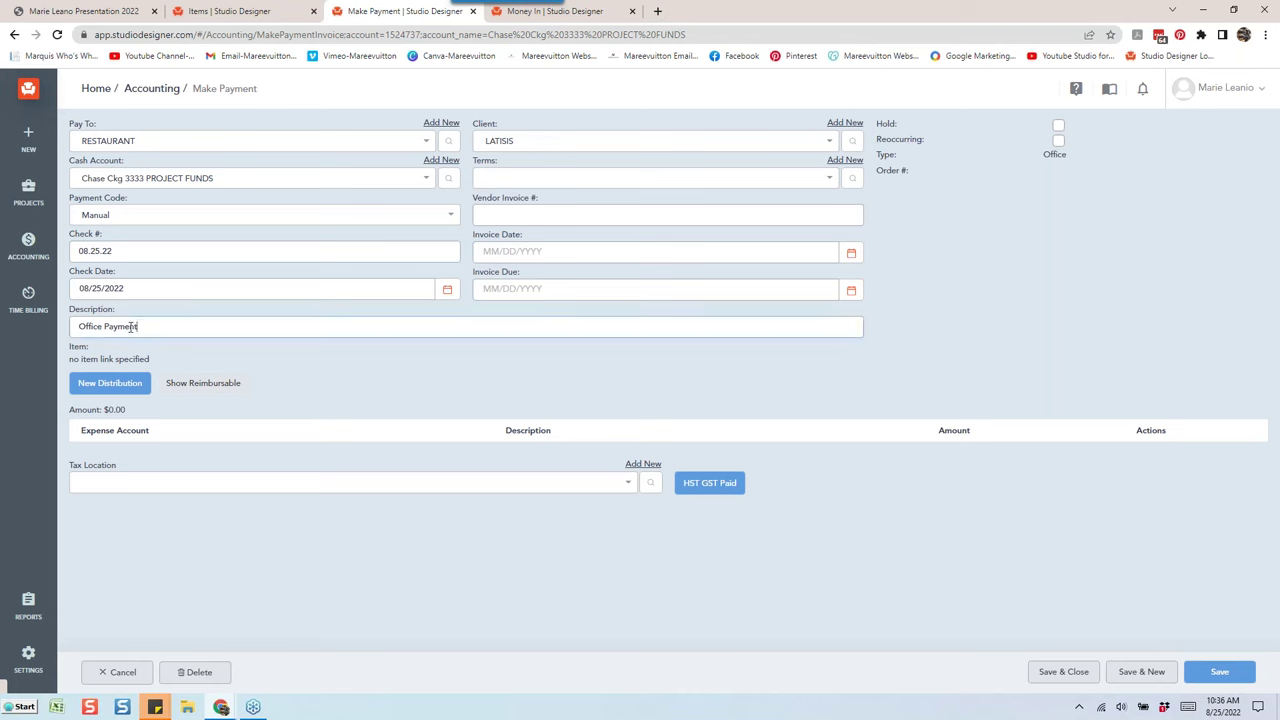
drag(150, 327, 14, 300)
text(STa)
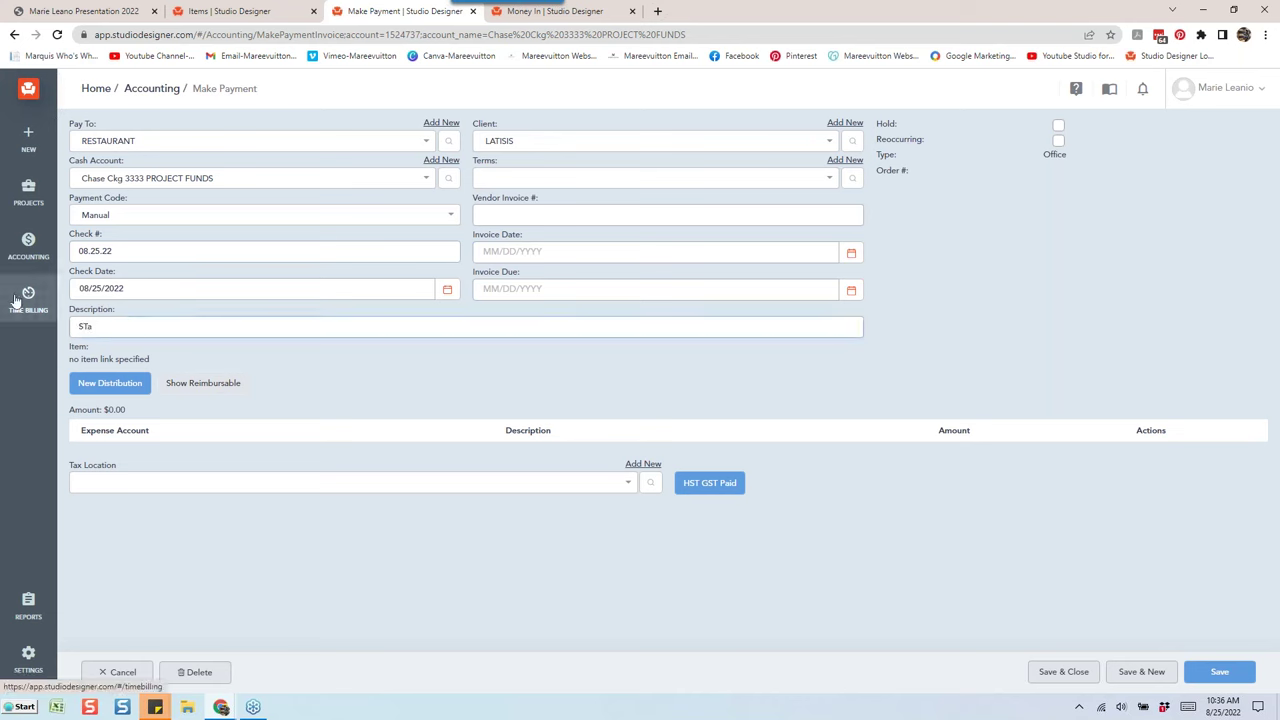
key(BackSpace)
key(BackSpace)
text(tarbucks)
Add a Meals And Entertainment expense distribution of 25.00 to the payment
click(118, 388)
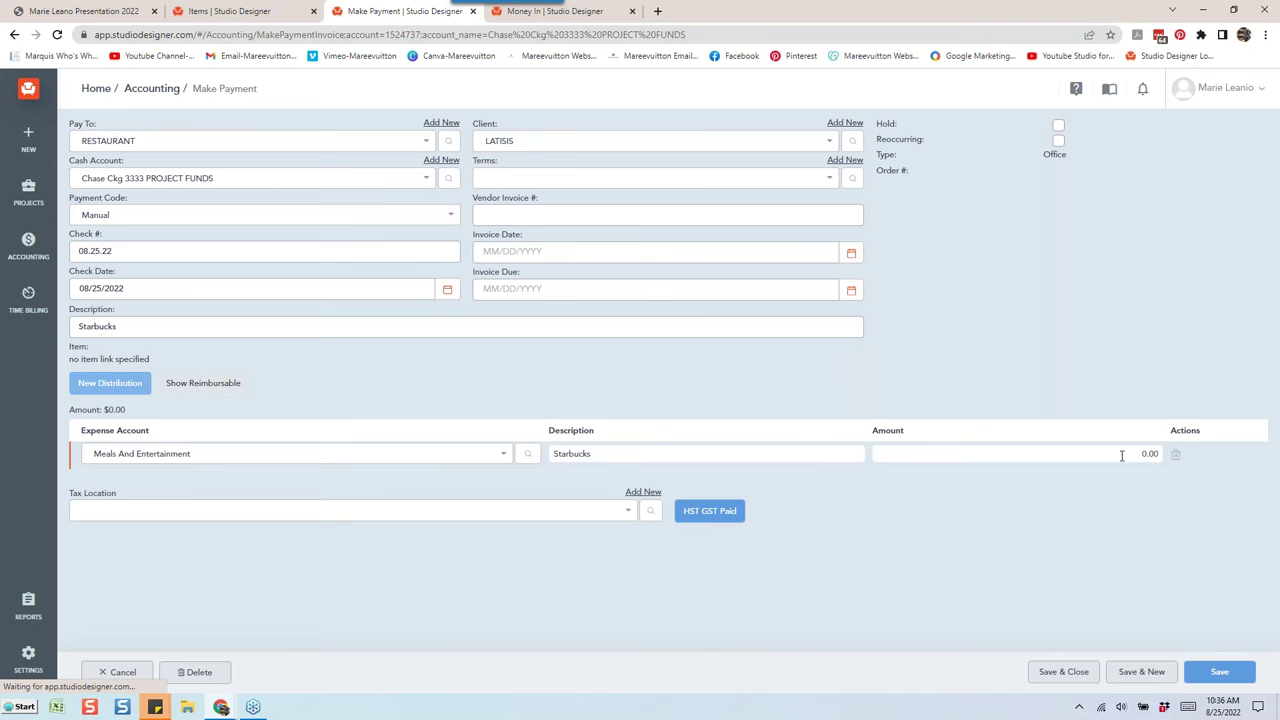
click(1122, 450)
text(25.00)
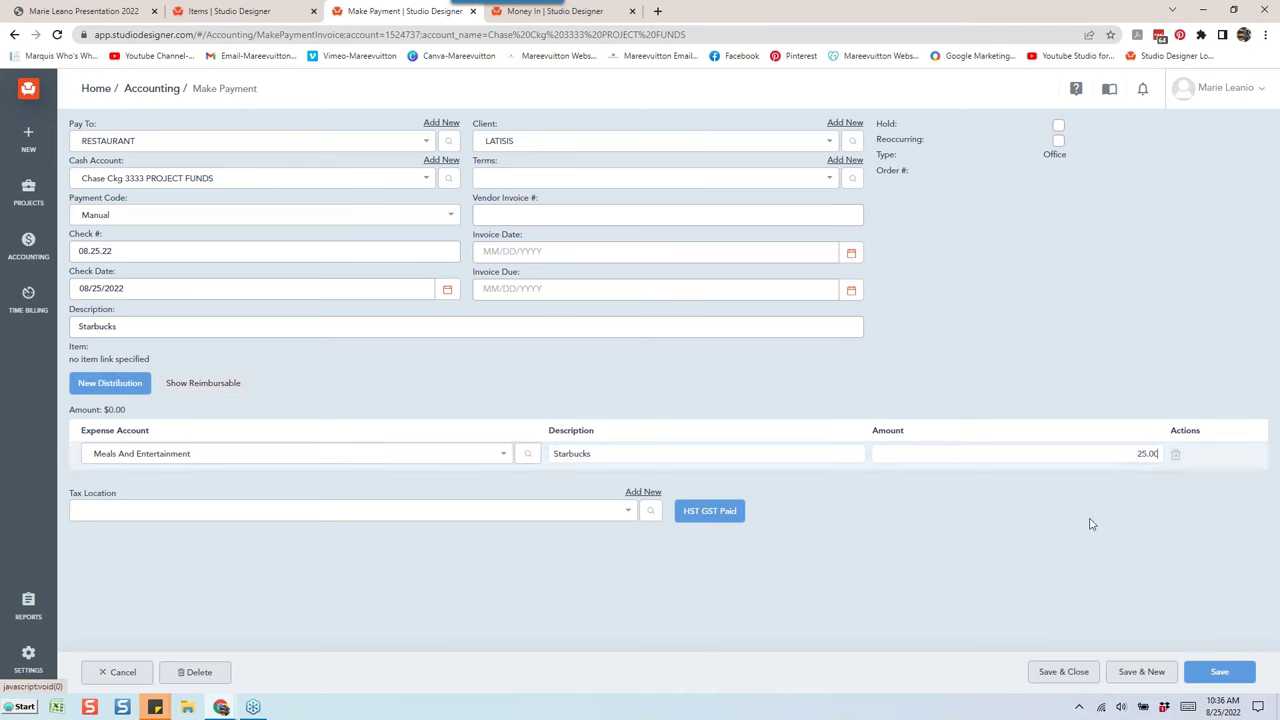
key(Tab)
Look over the distribution's reimbursable fields, and hide them again
click(204, 389)
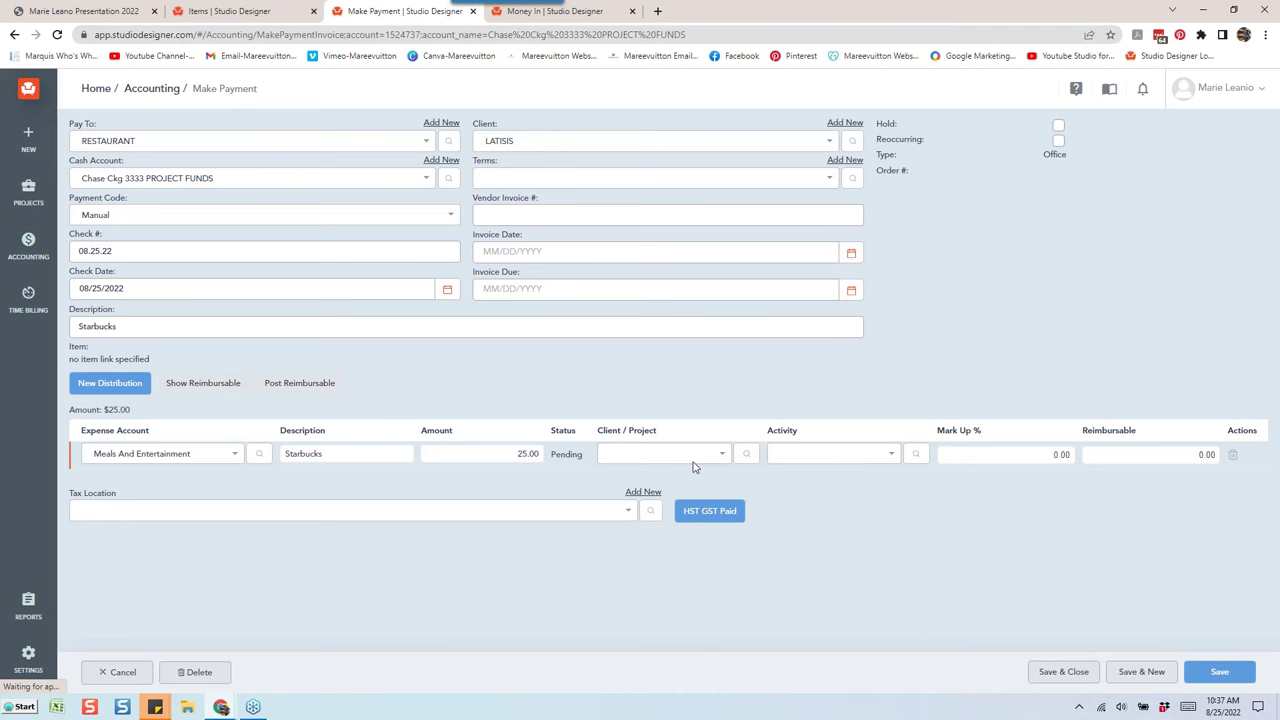
click(203, 384)
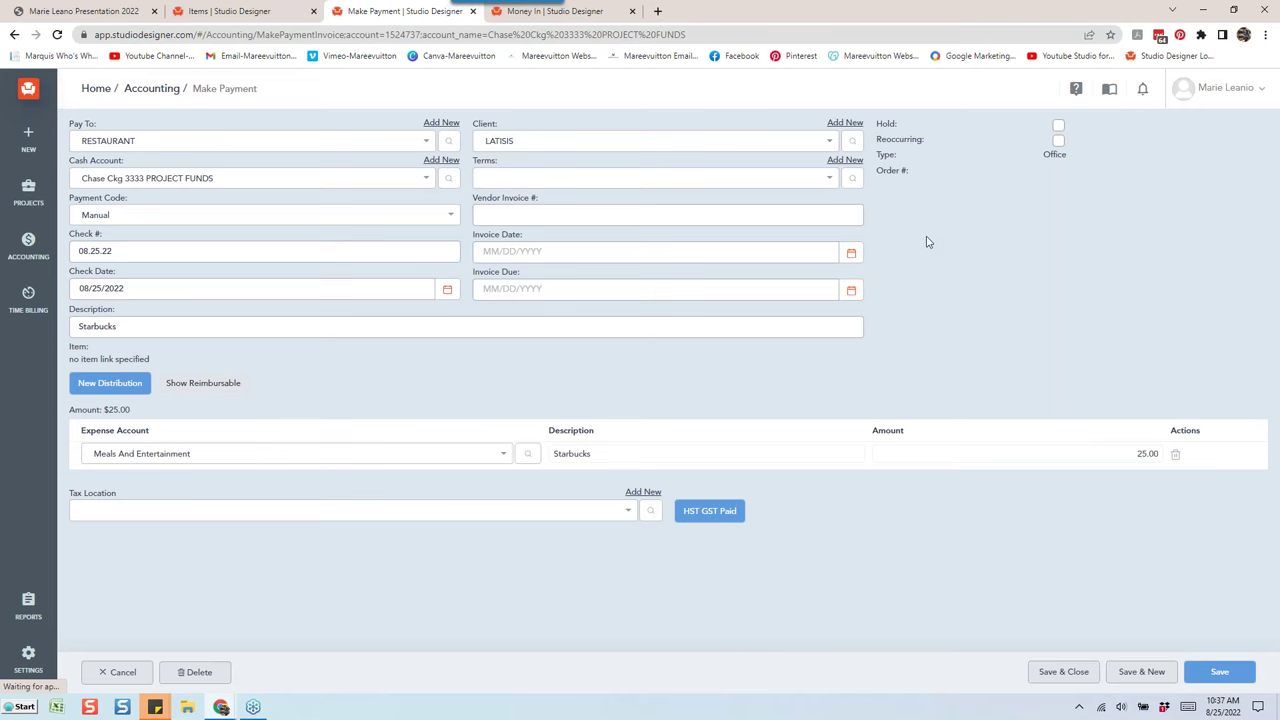
Save and close the Starbucks payment, and post the pending manual payments
click(1064, 672)
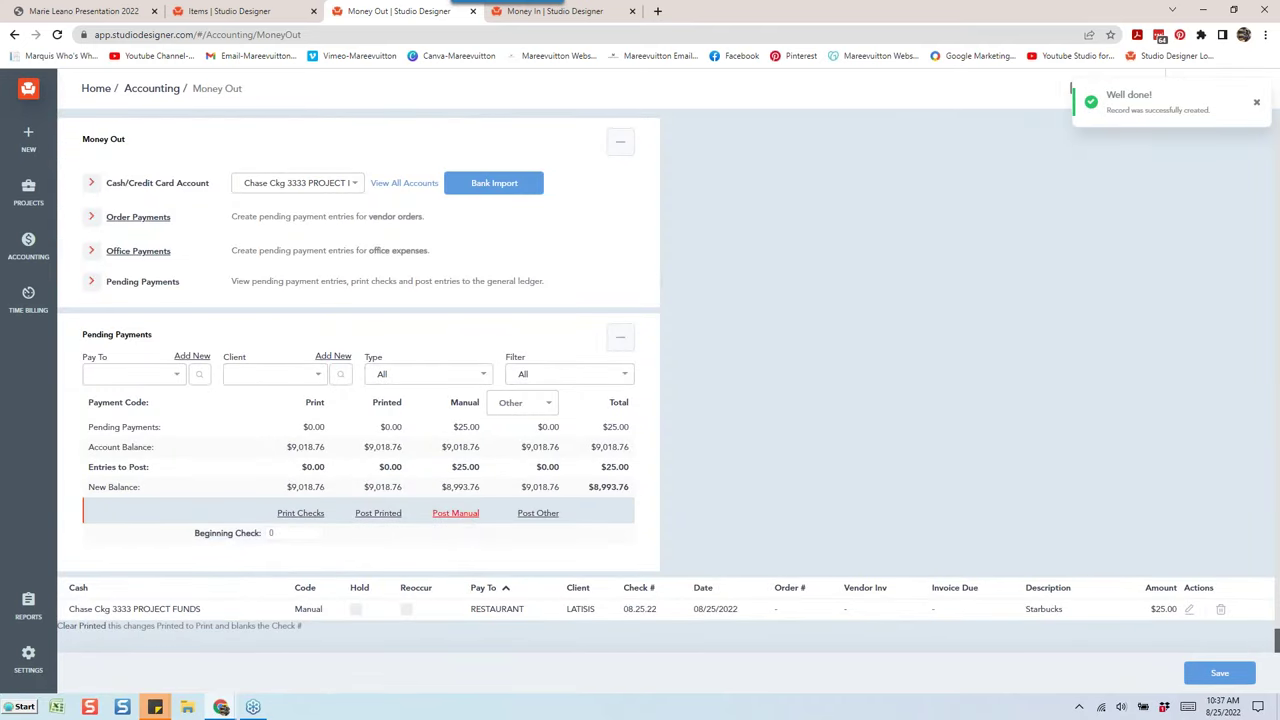
click(458, 513)
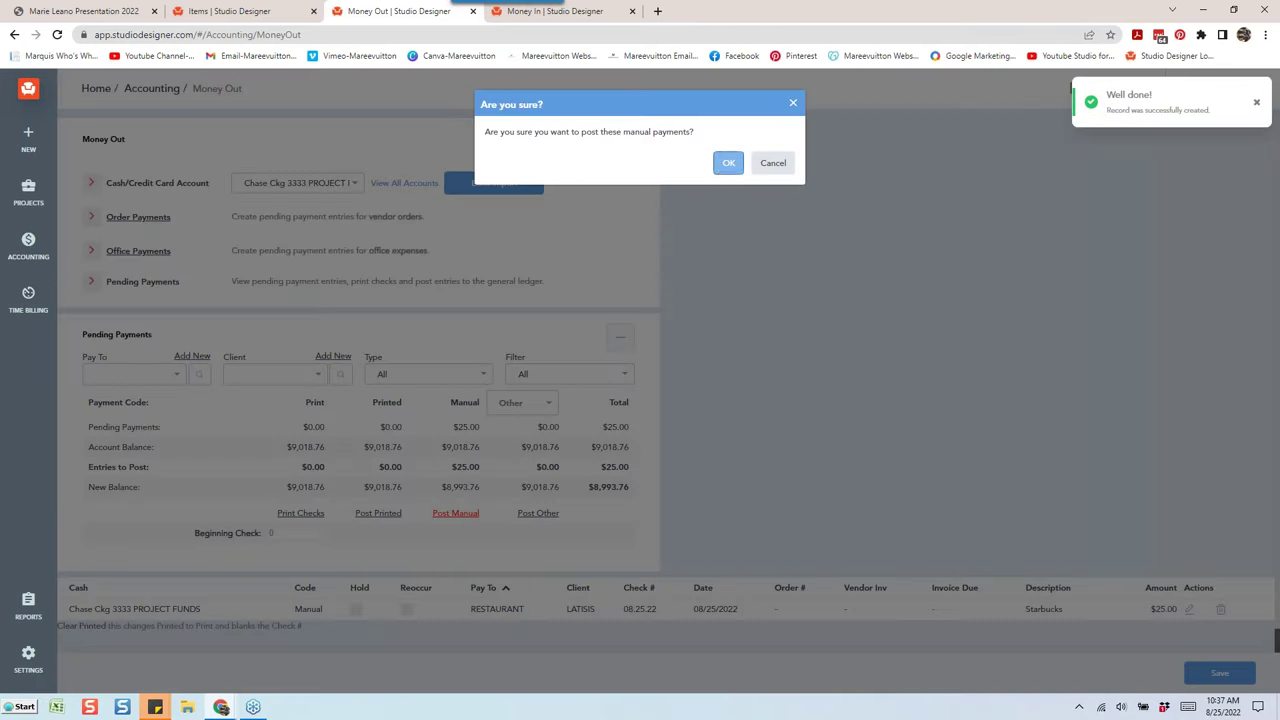
click(728, 163)
Run the 2012 Project Worksheets Profit report for the client LATISIS
mouse_move(28, 248)
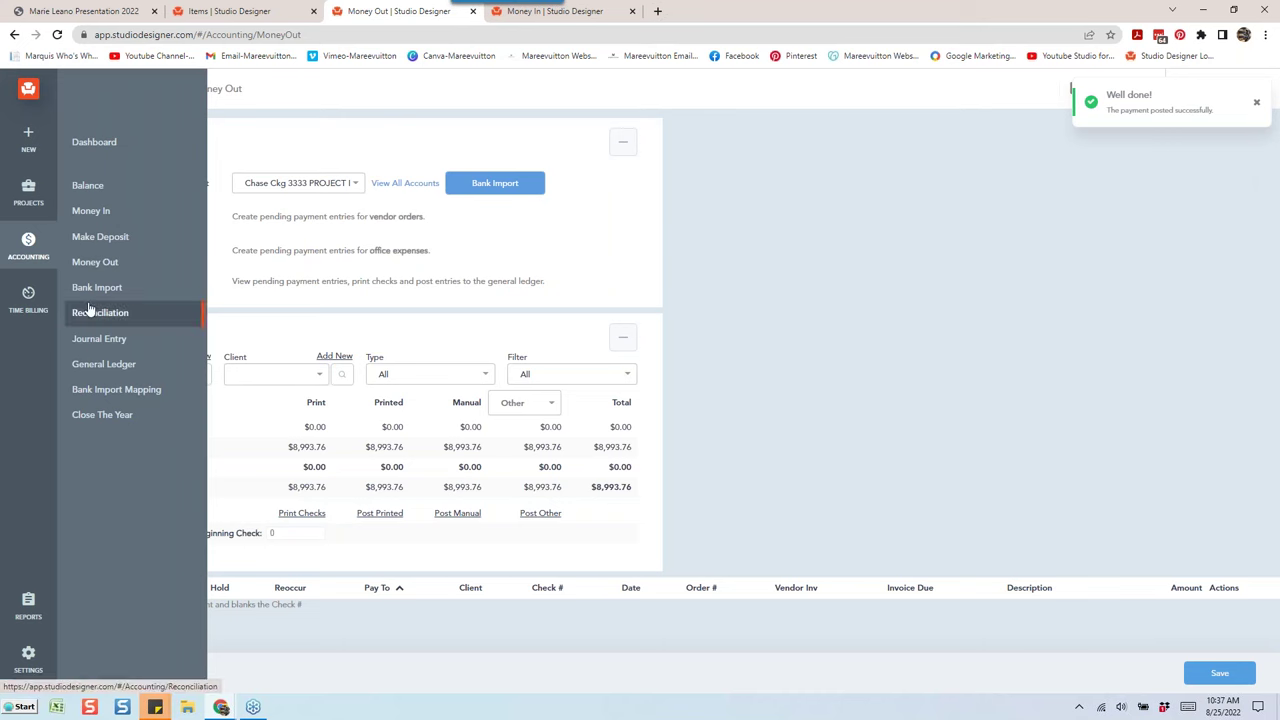
click(28, 605)
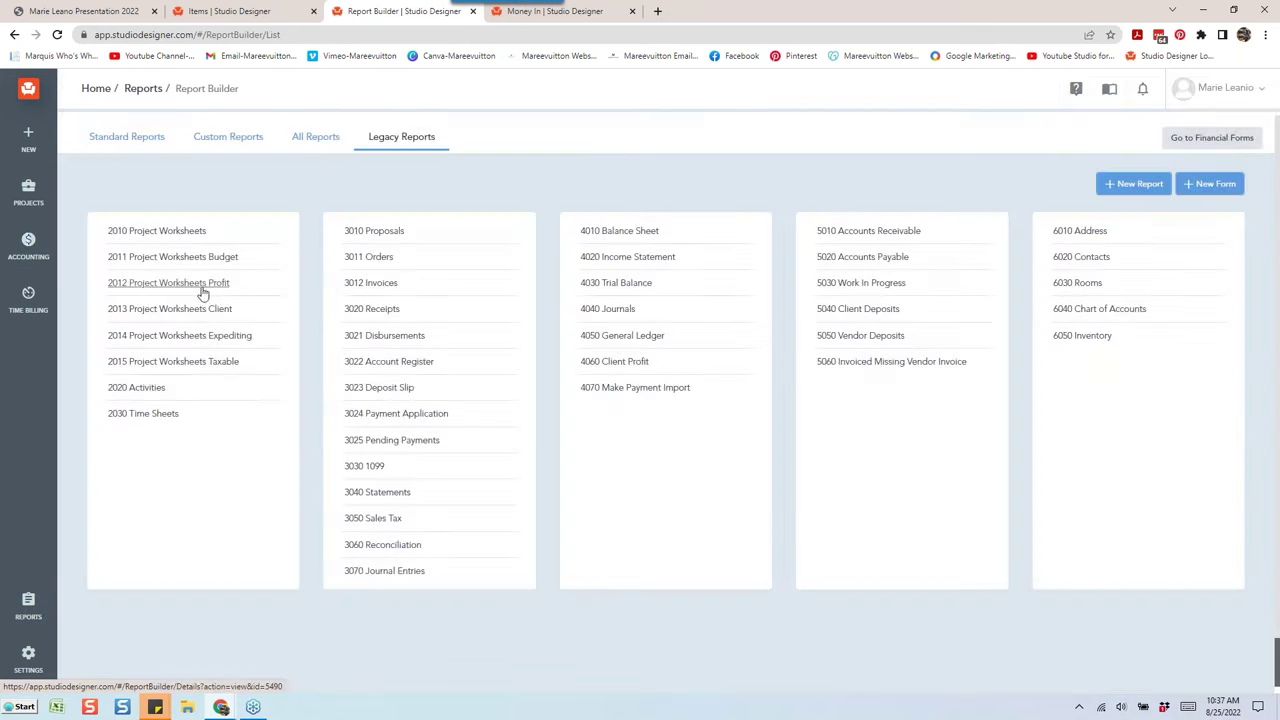
click(200, 284)
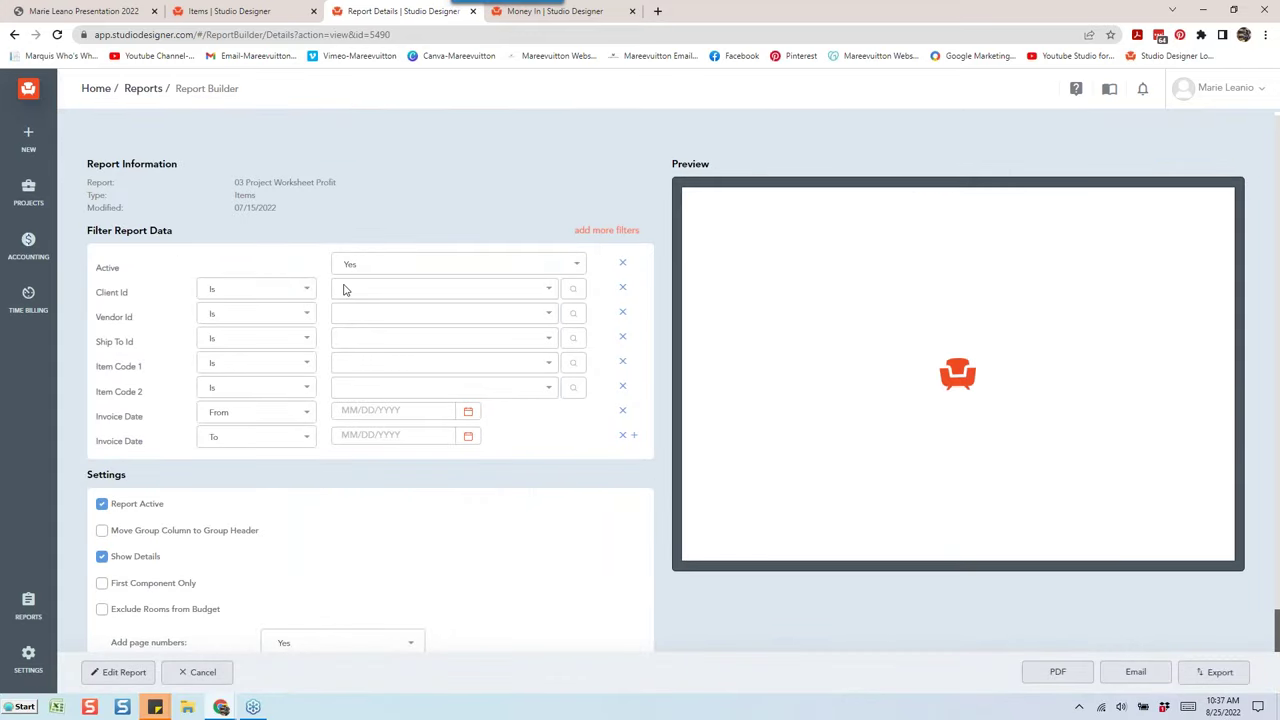
click(345, 289)
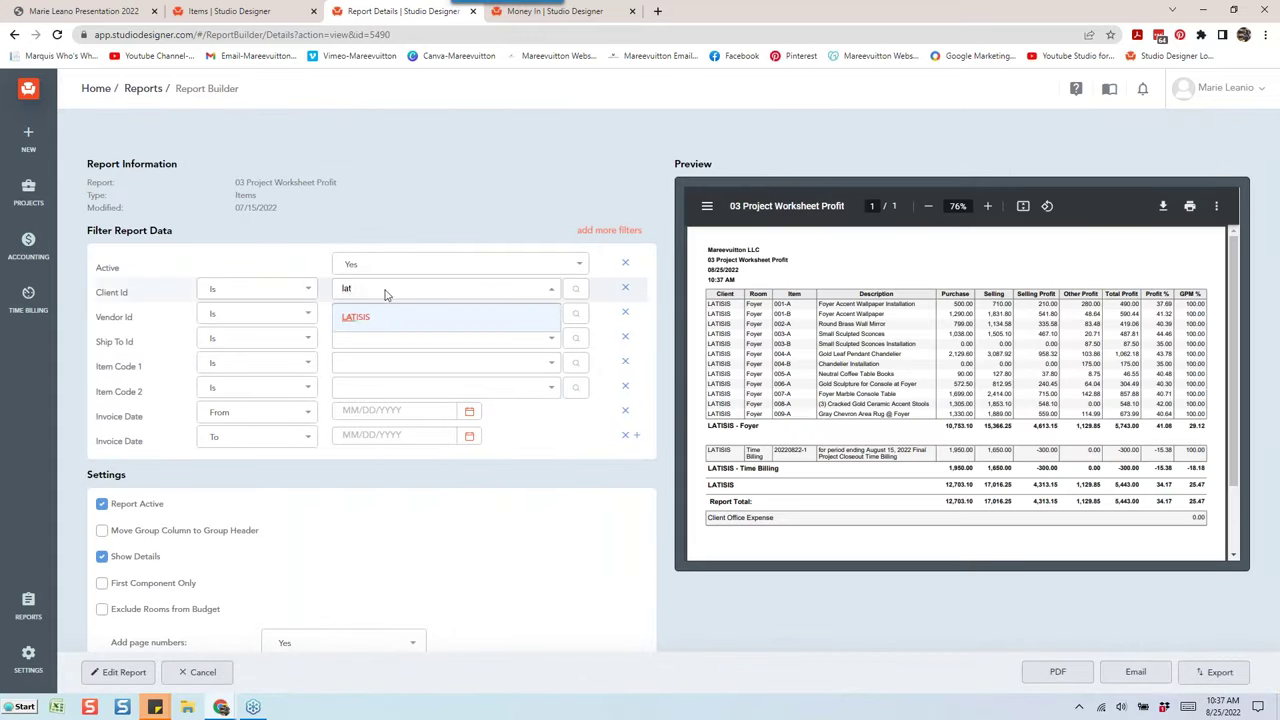
click(357, 320)
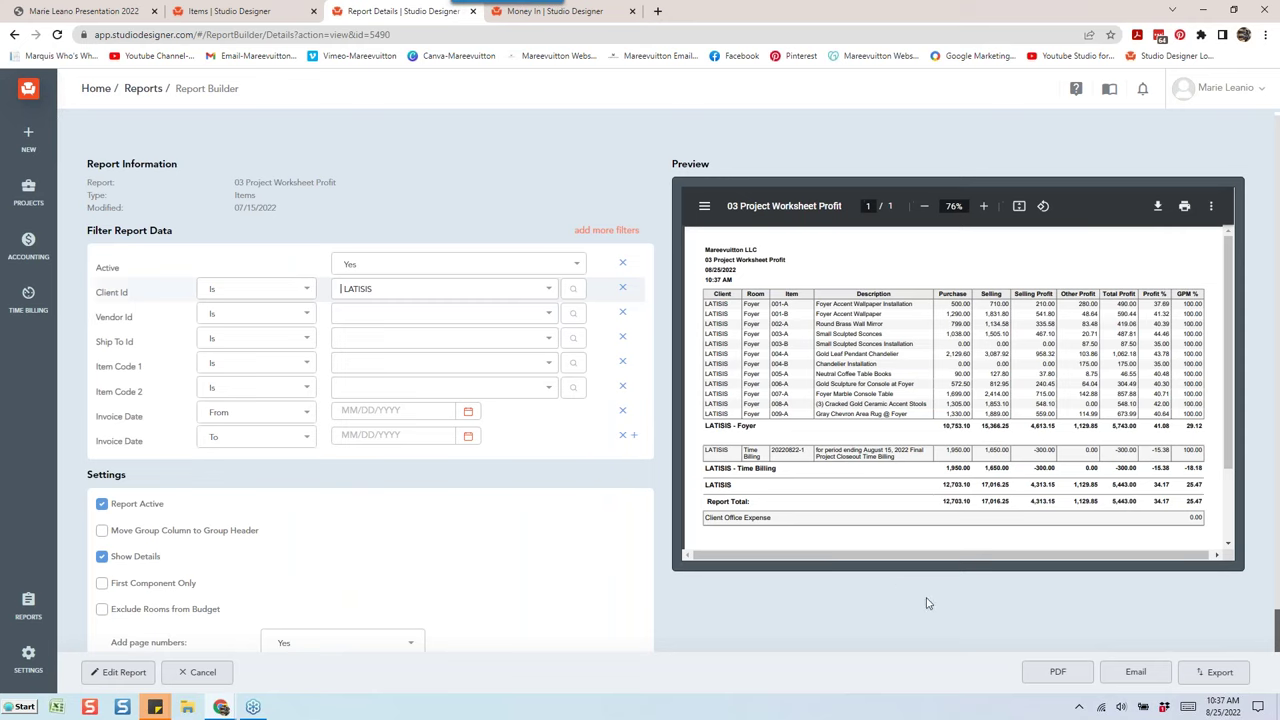
Examine the Client Office Expense amount in the PDF version of the report, close it, and return to the report list
click(1058, 672)
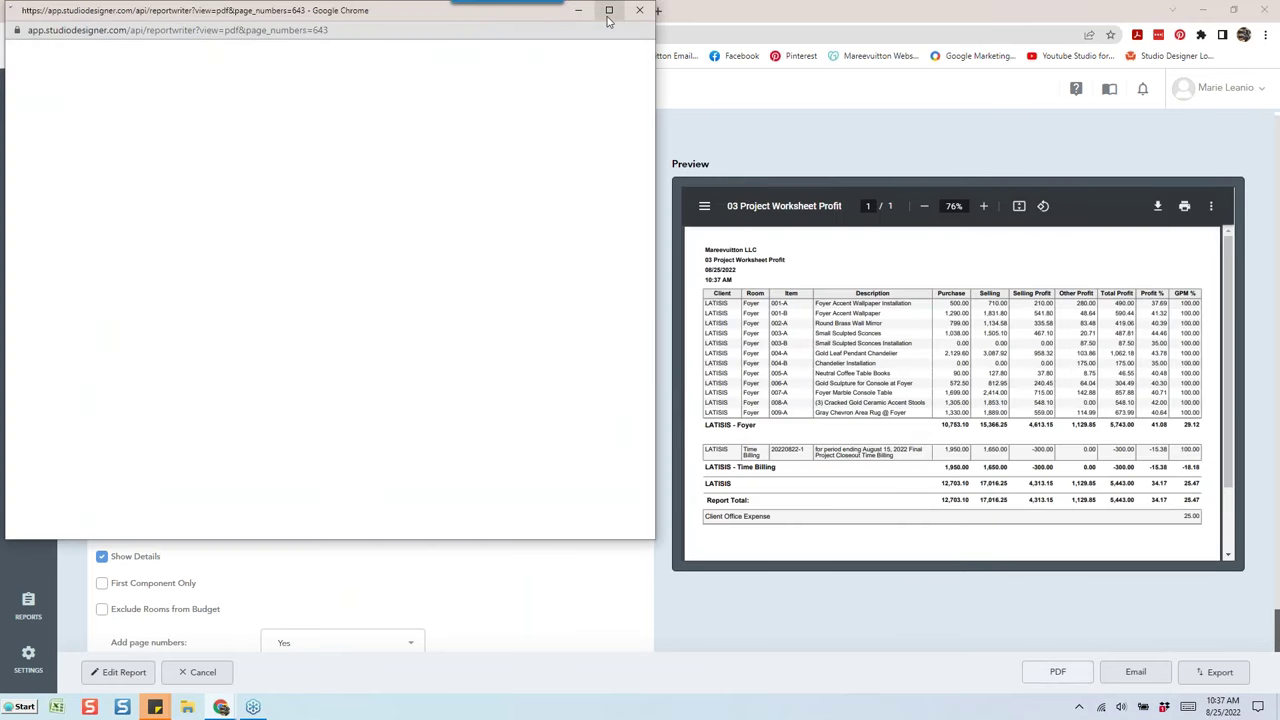
click(608, 12)
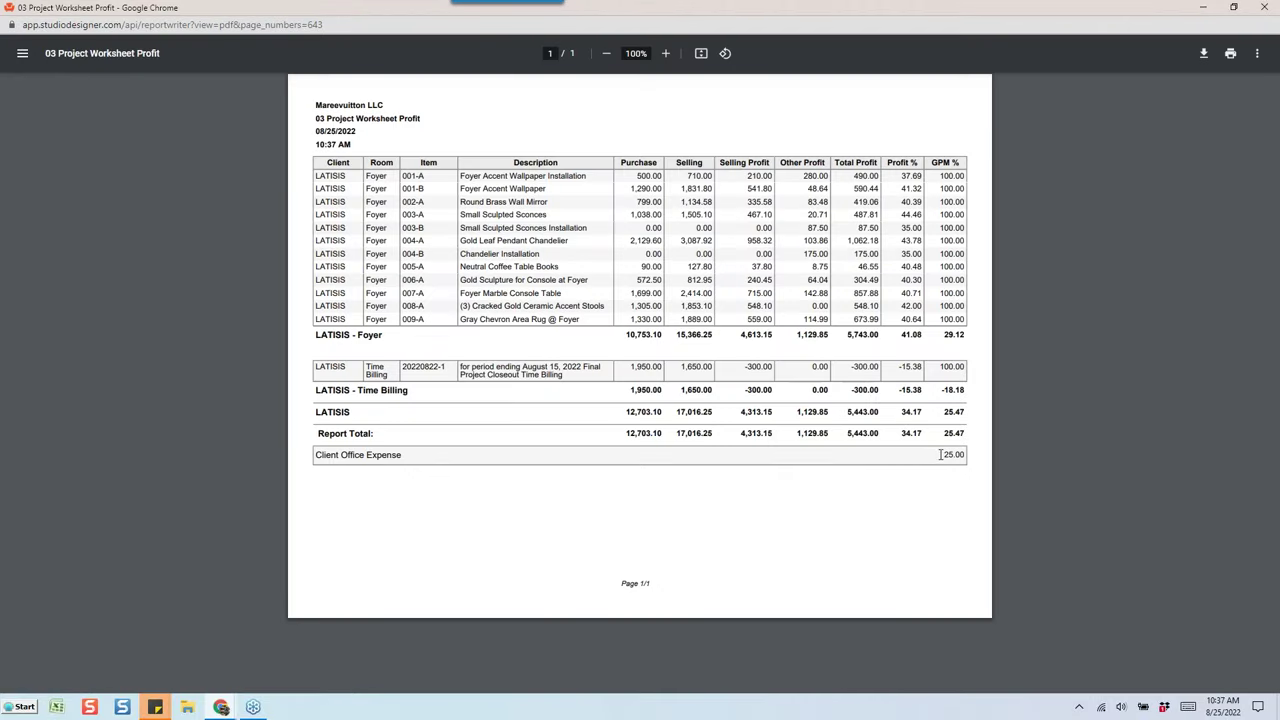
drag(940, 455, 968, 456)
click(922, 474)
drag(944, 460, 968, 458)
click(1265, 10)
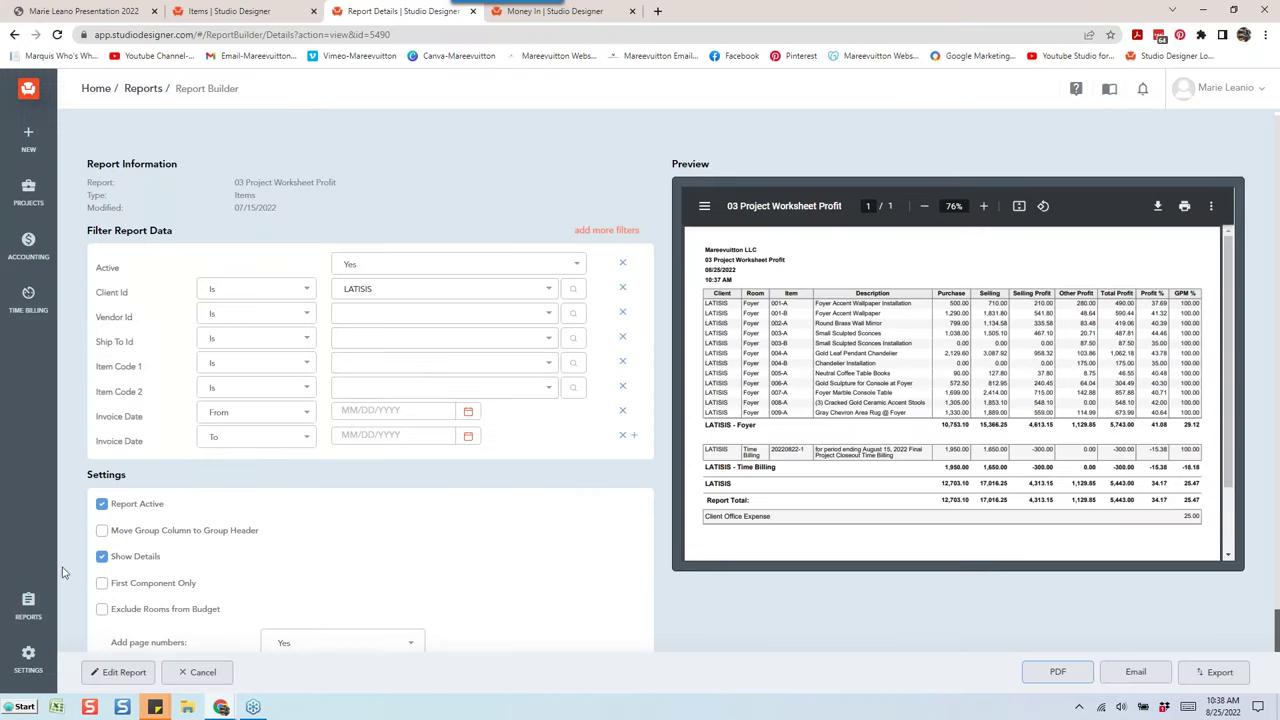
click(27, 605)
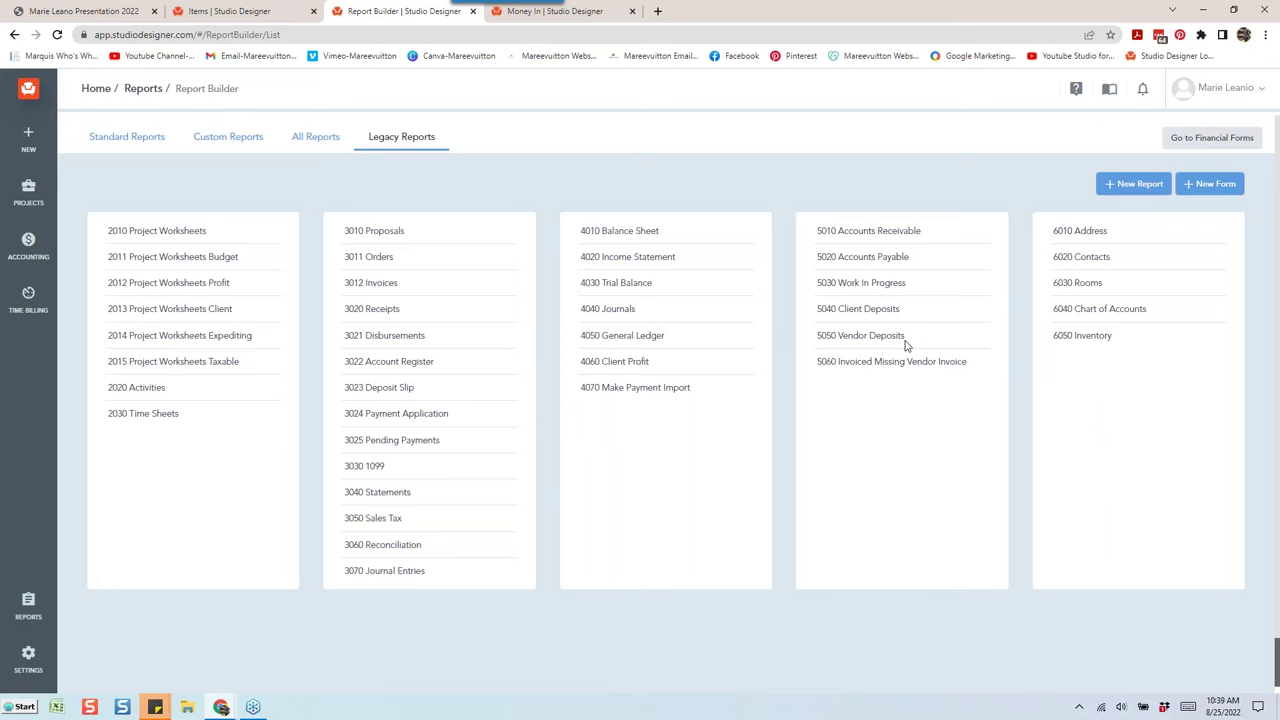
Open the 5050 Vendor Deposits report, and check the funds available for LATISIS on the Money In page
click(893, 342)
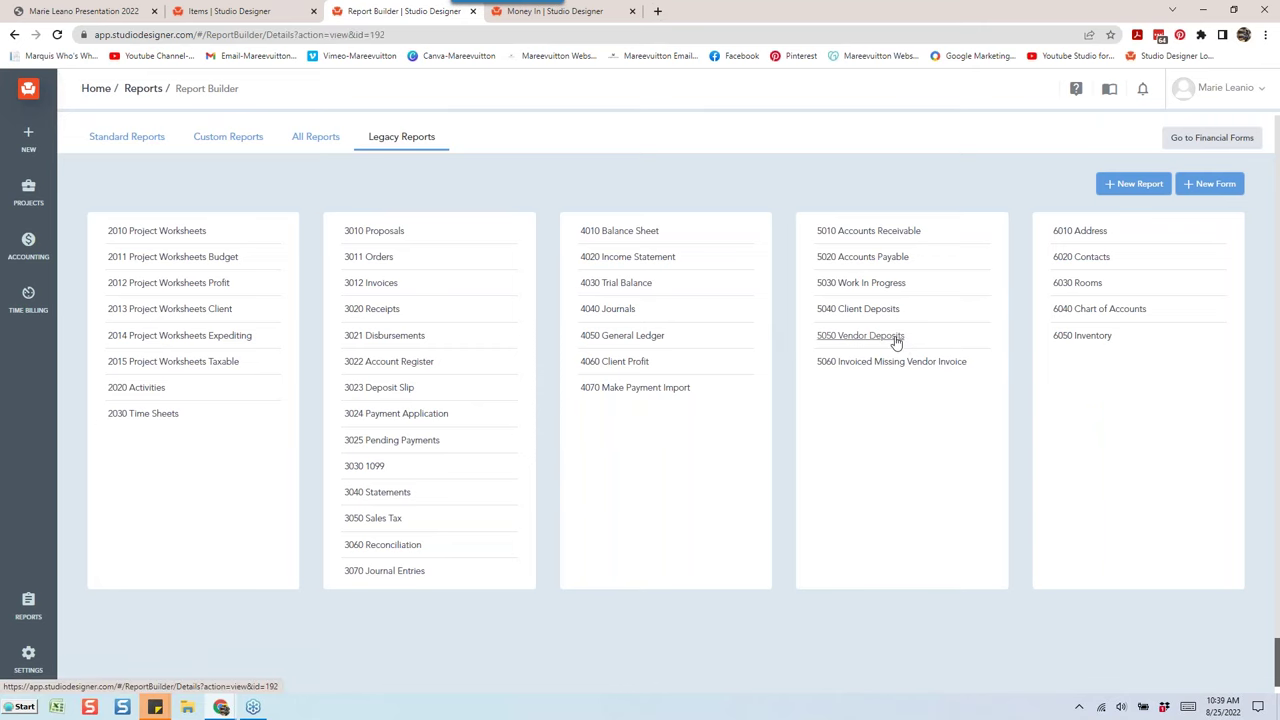
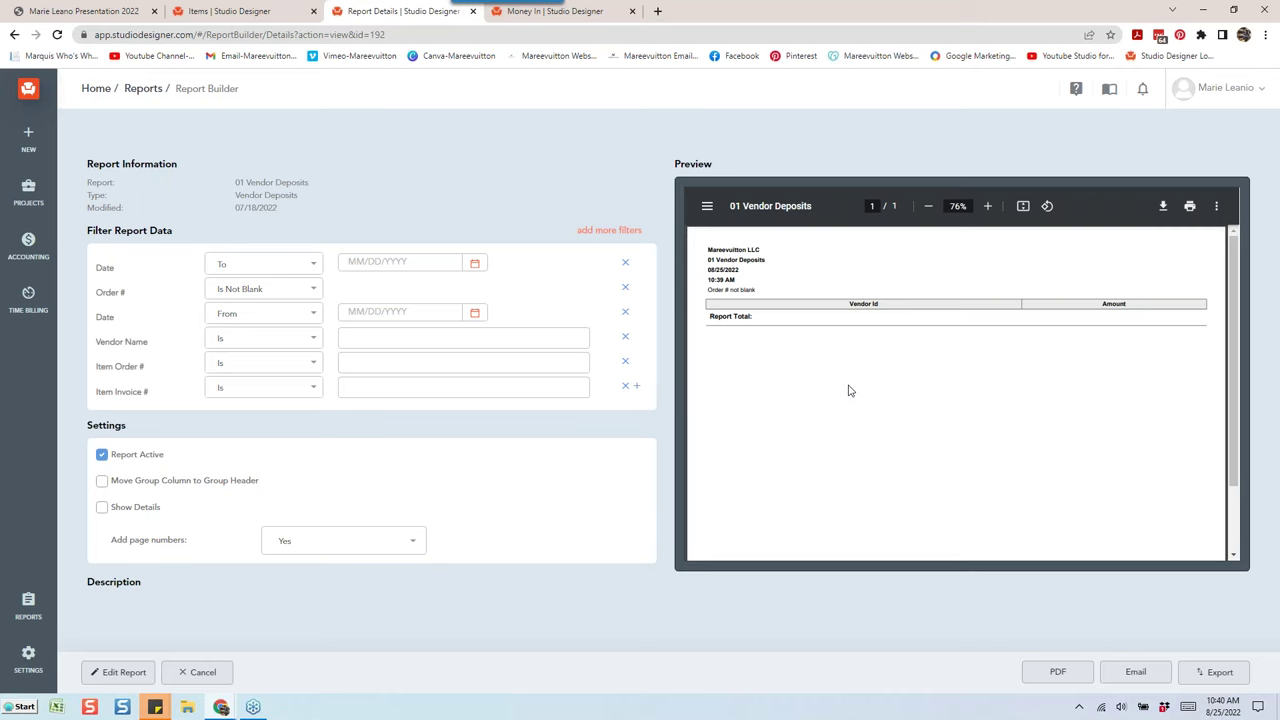
click(595, 18)
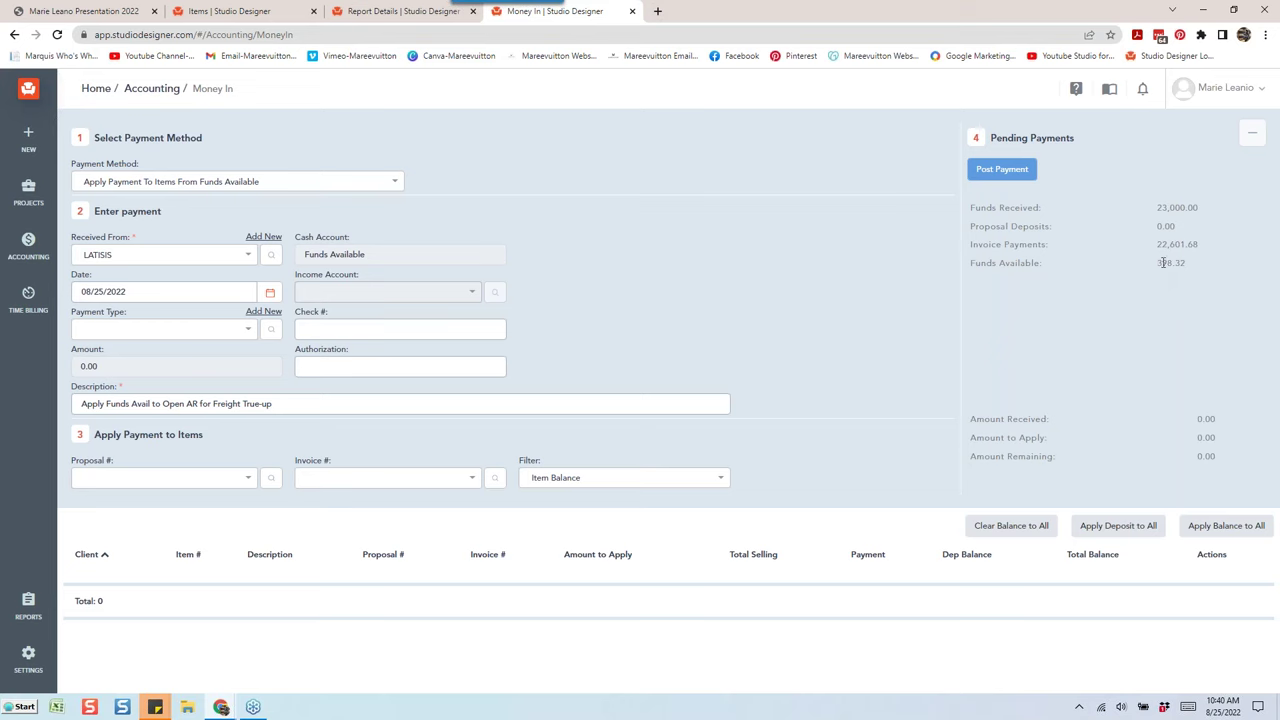
drag(1157, 263, 1190, 268)
Set the payment method to Receive Client Payment and the payment type to Check
click(218, 181)
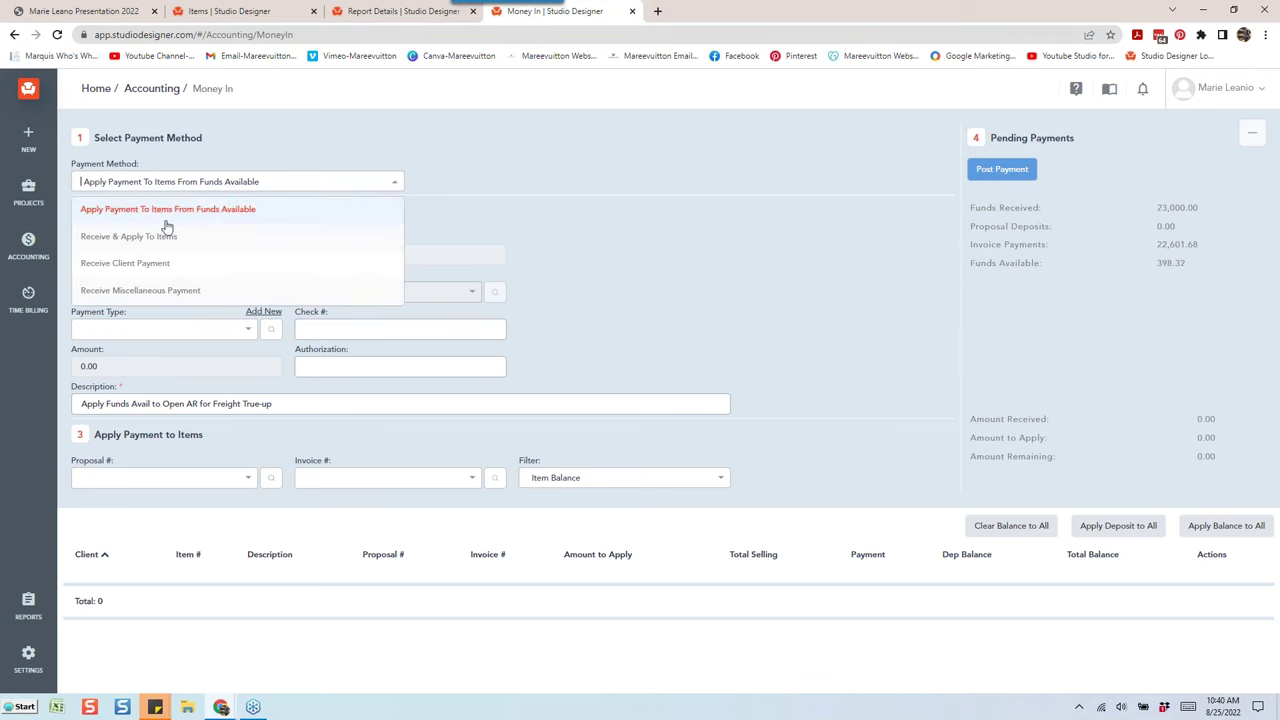
click(160, 262)
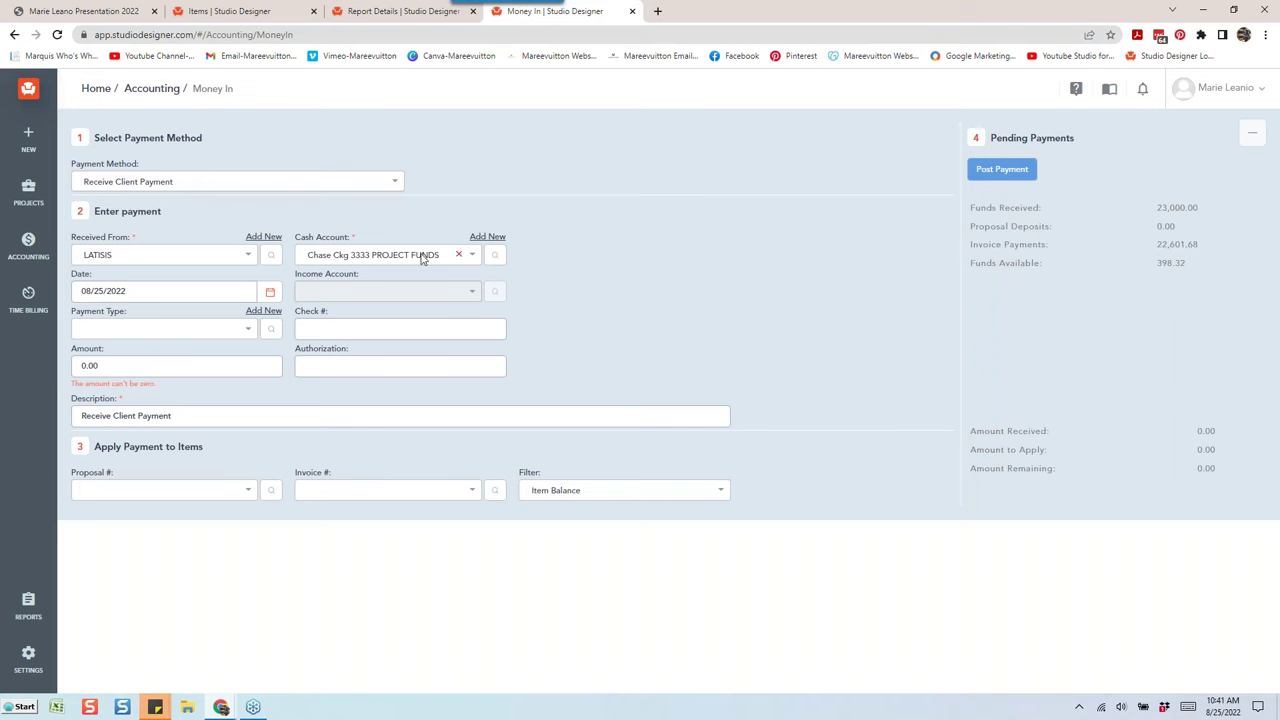
click(146, 333)
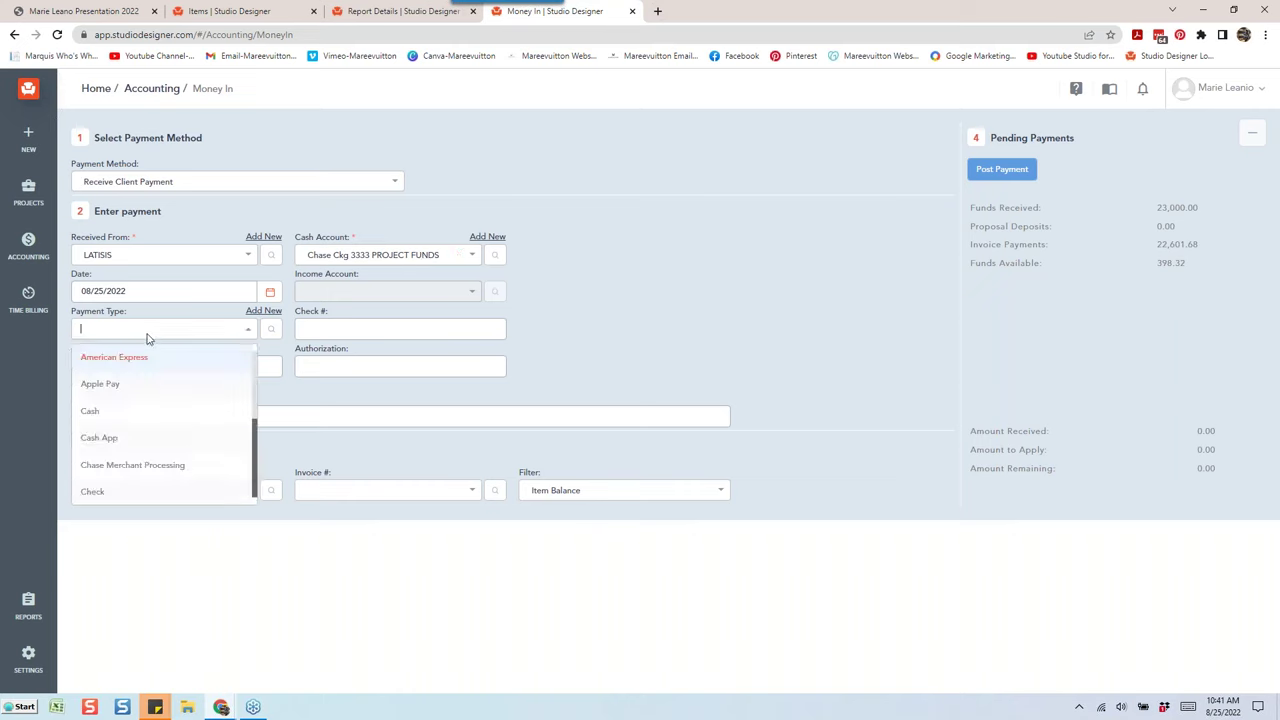
click(131, 490)
click(346, 336)
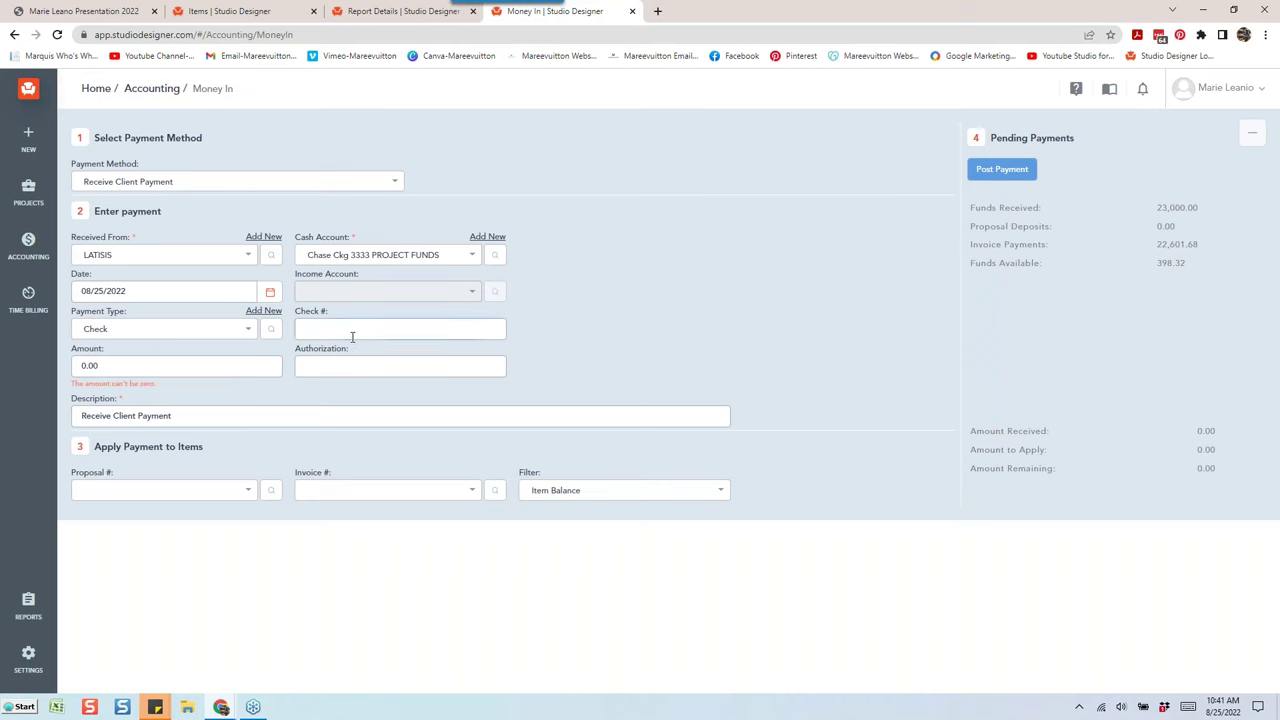
Enter an amount of 398.32 and the description "Refund Client Retainer/Funds Avail Balance" for the payment
click(125, 365)
text(*398.32)
key(Tab)
key(Tab)
text(Refund Cl)
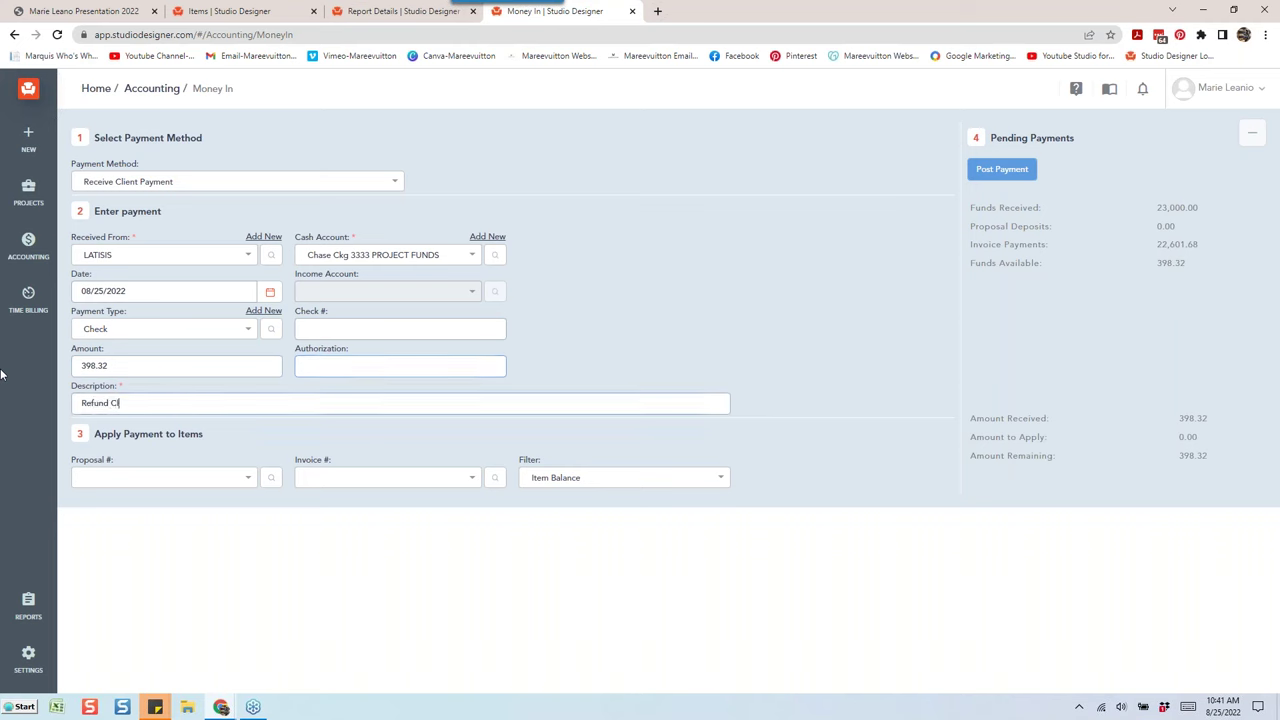
text(ient Retainer/Funds Avail Balance)
Set the payment's cash account to Suspense and its check number to "refund"
click(390, 257)
text(su)
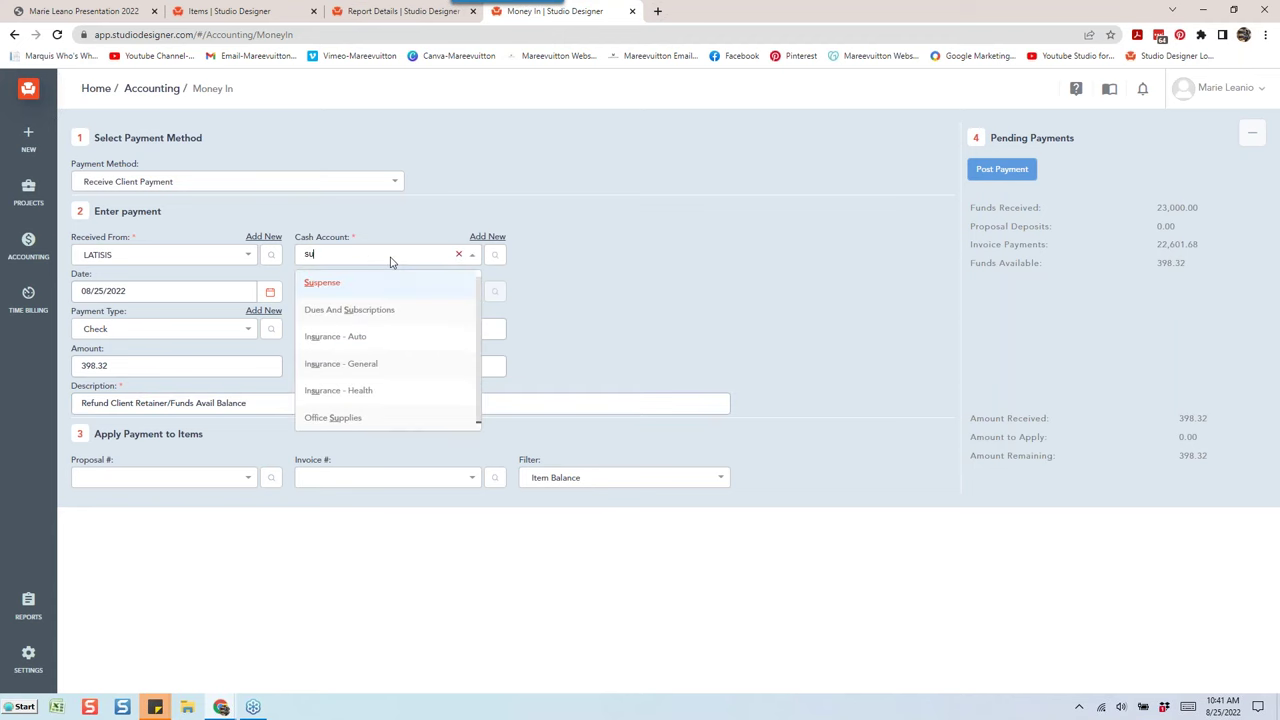
text(s)
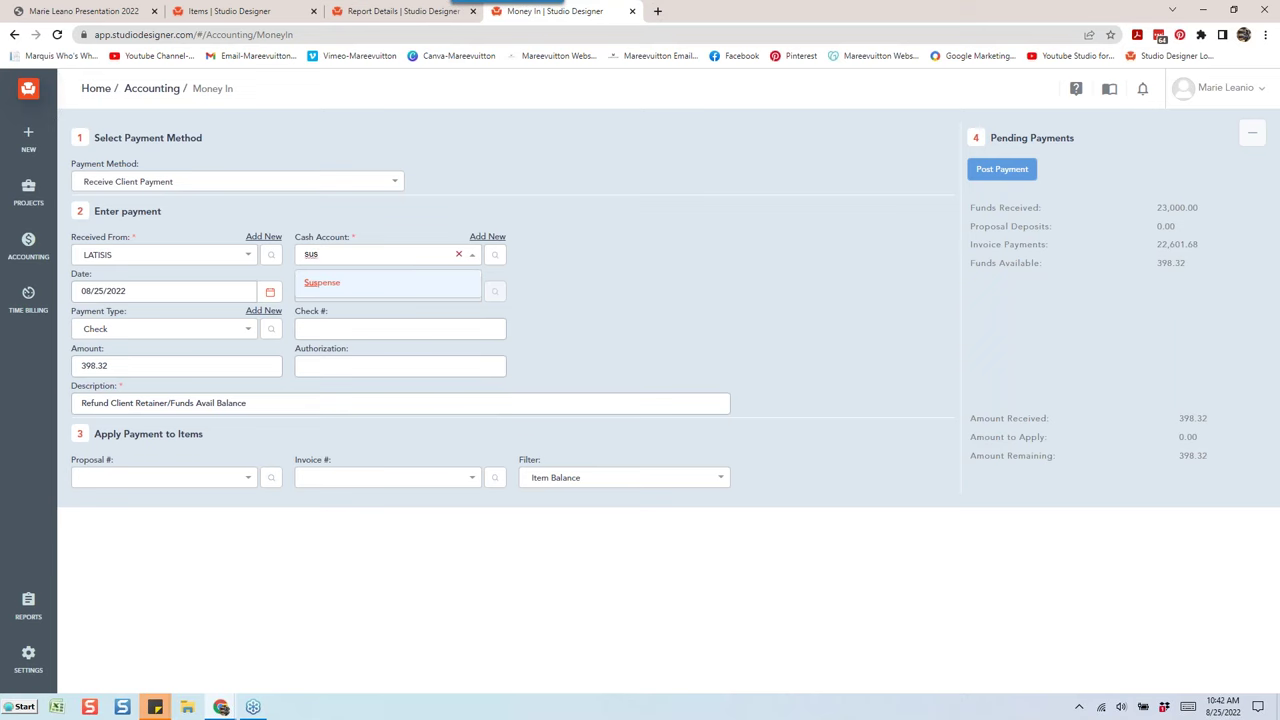
key(Return)
click(361, 333)
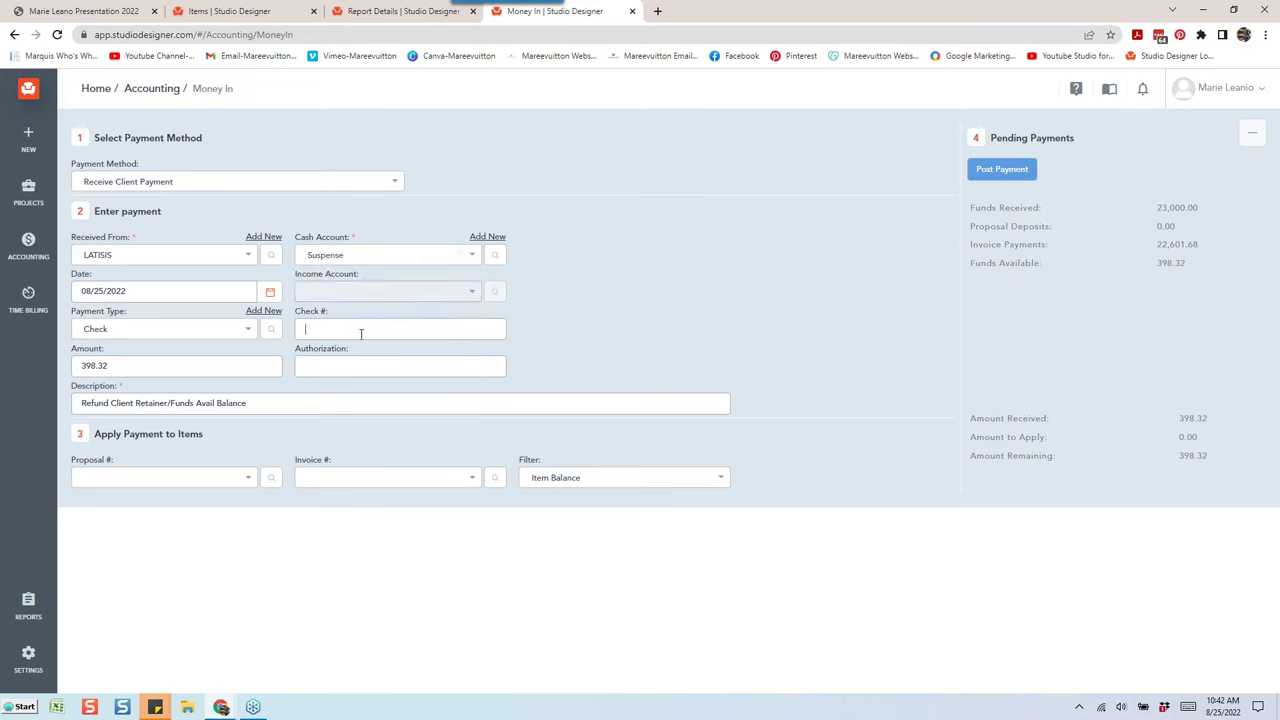
text(refund)
Change the payment amount to -398.32, and post the payment
click(86, 365)
click(1020, 170)
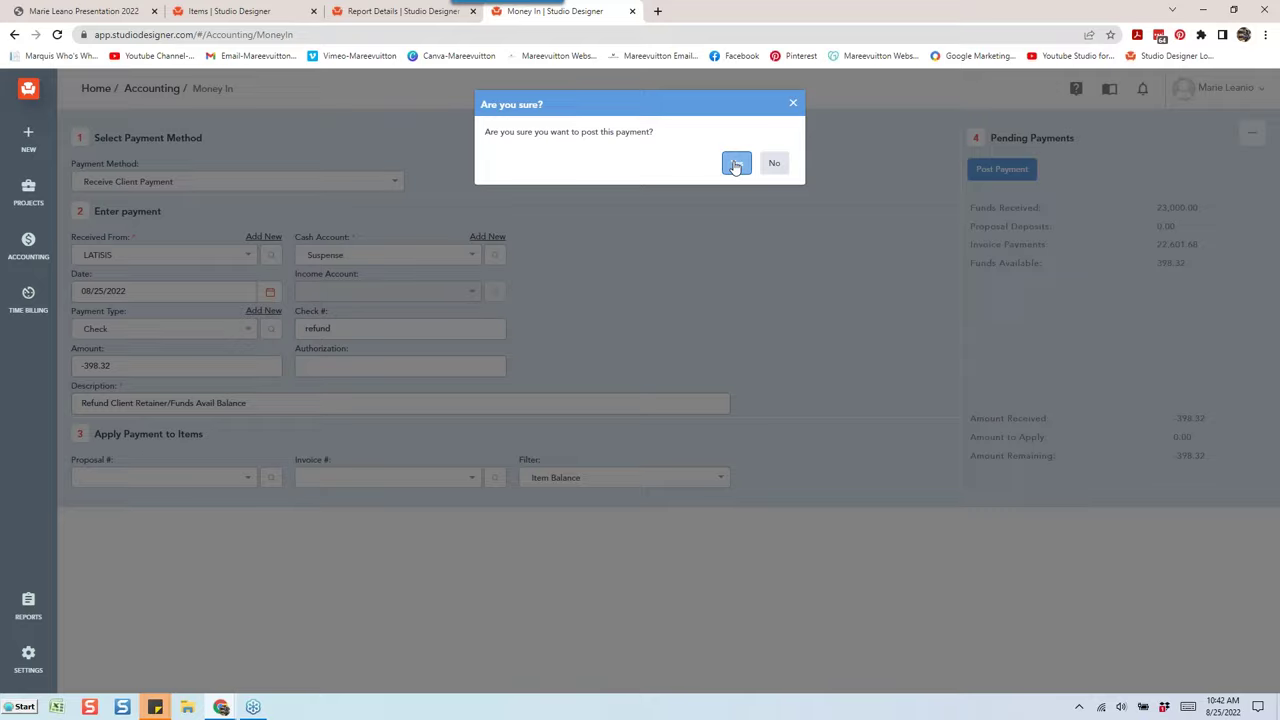
click(736, 165)
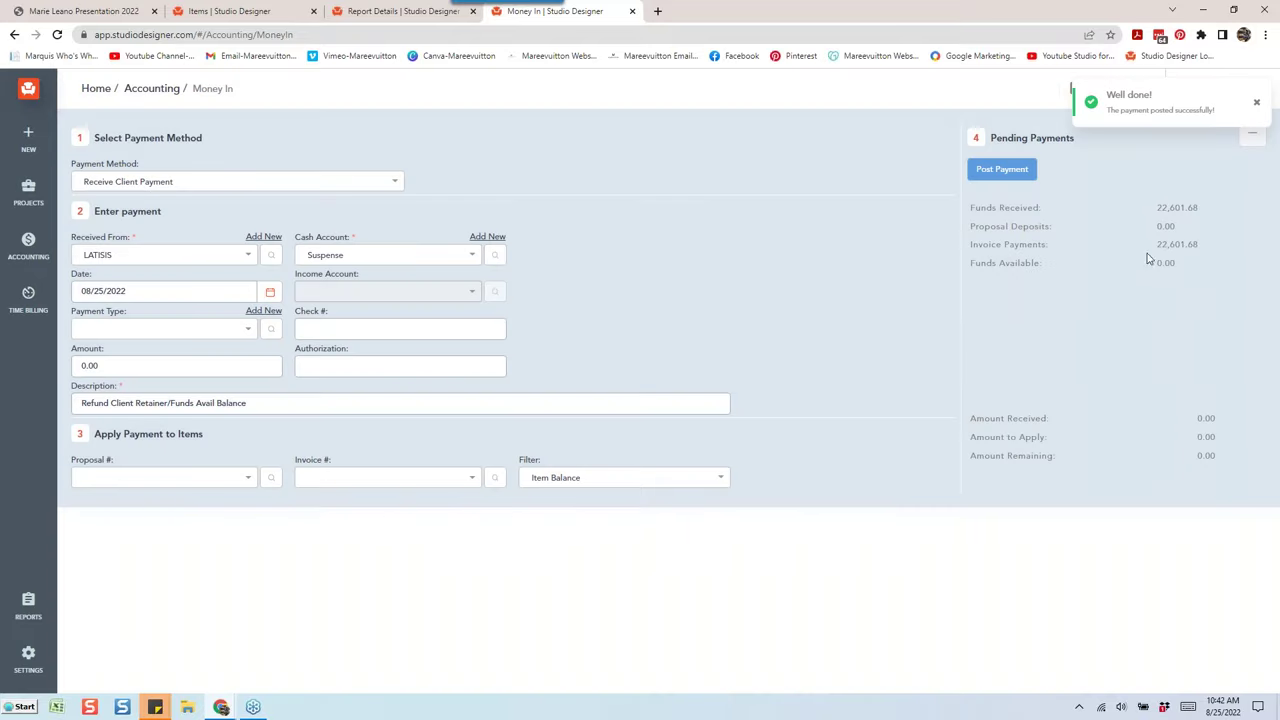
Create a new office payment with LATISIS as both the payee and the client
click(27, 245)
click(90, 268)
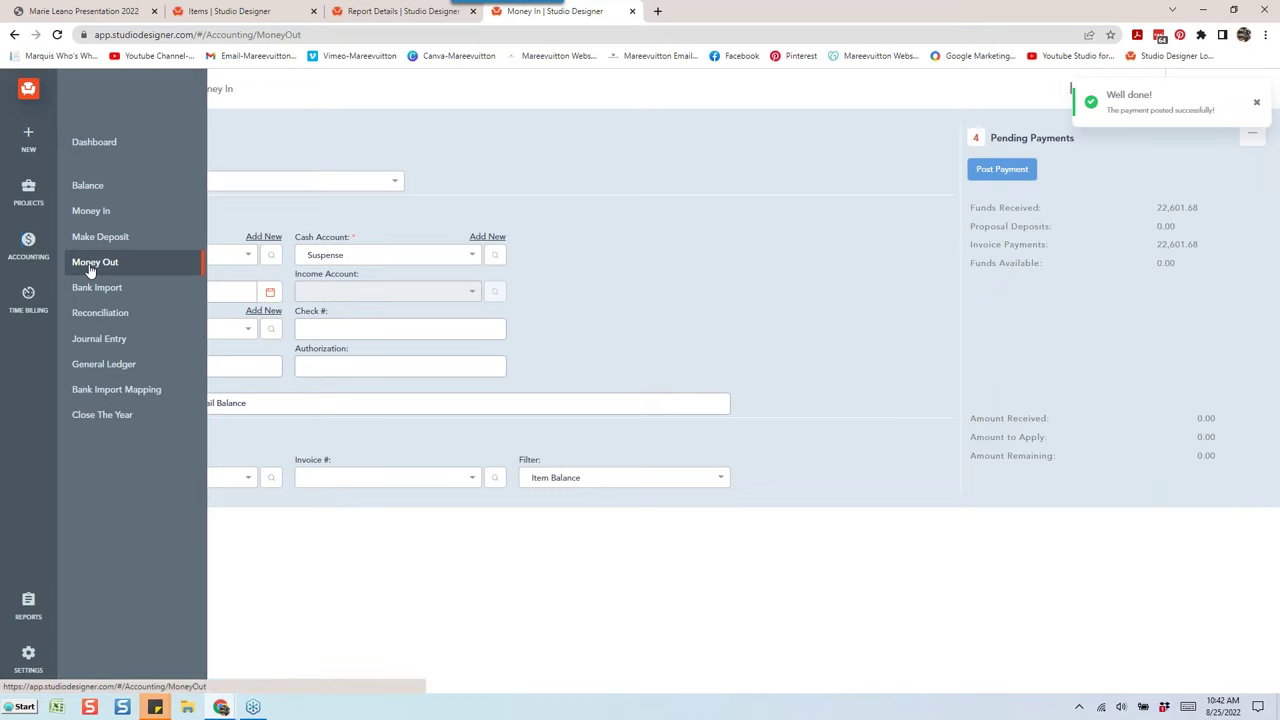
click(140, 248)
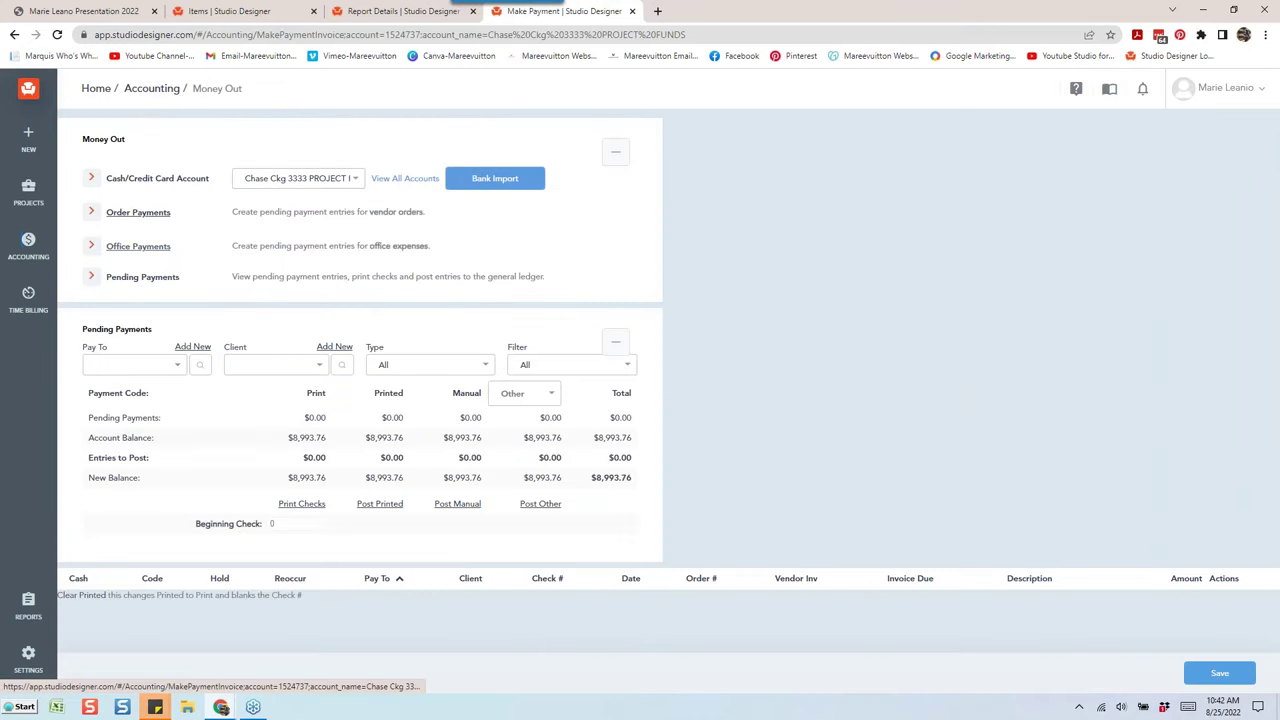
click(205, 141)
text(latis)
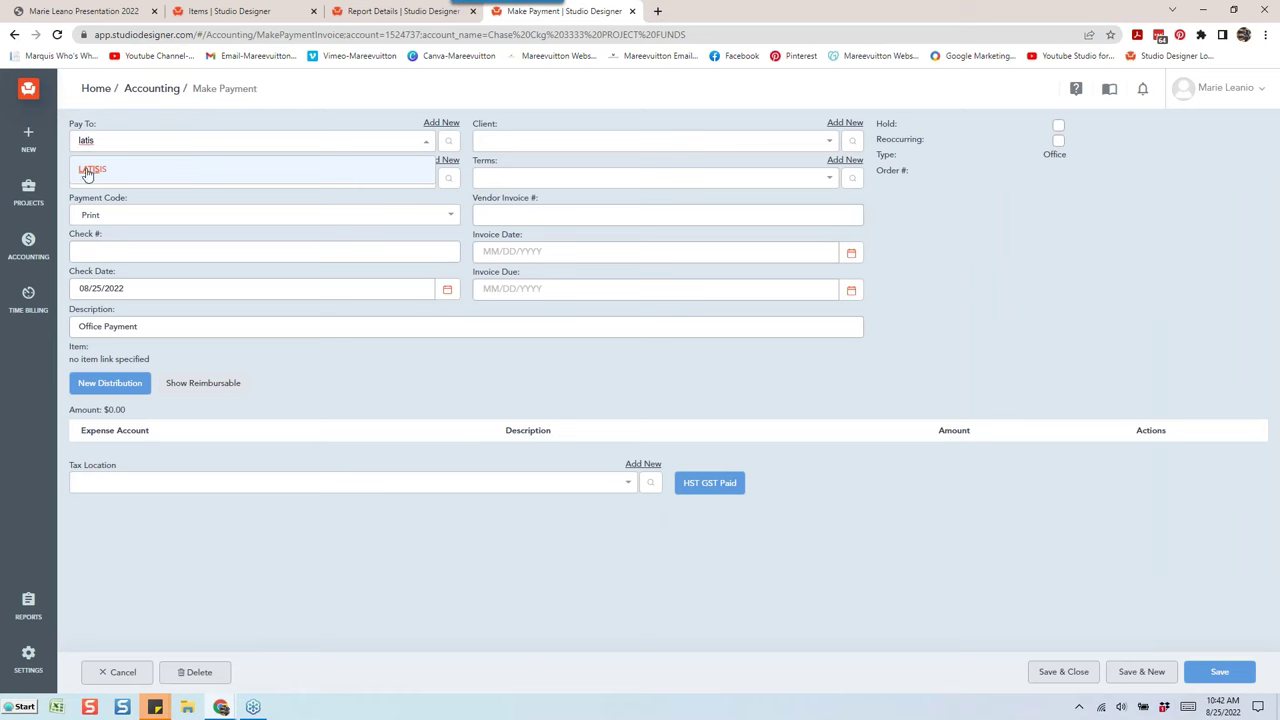
click(88, 172)
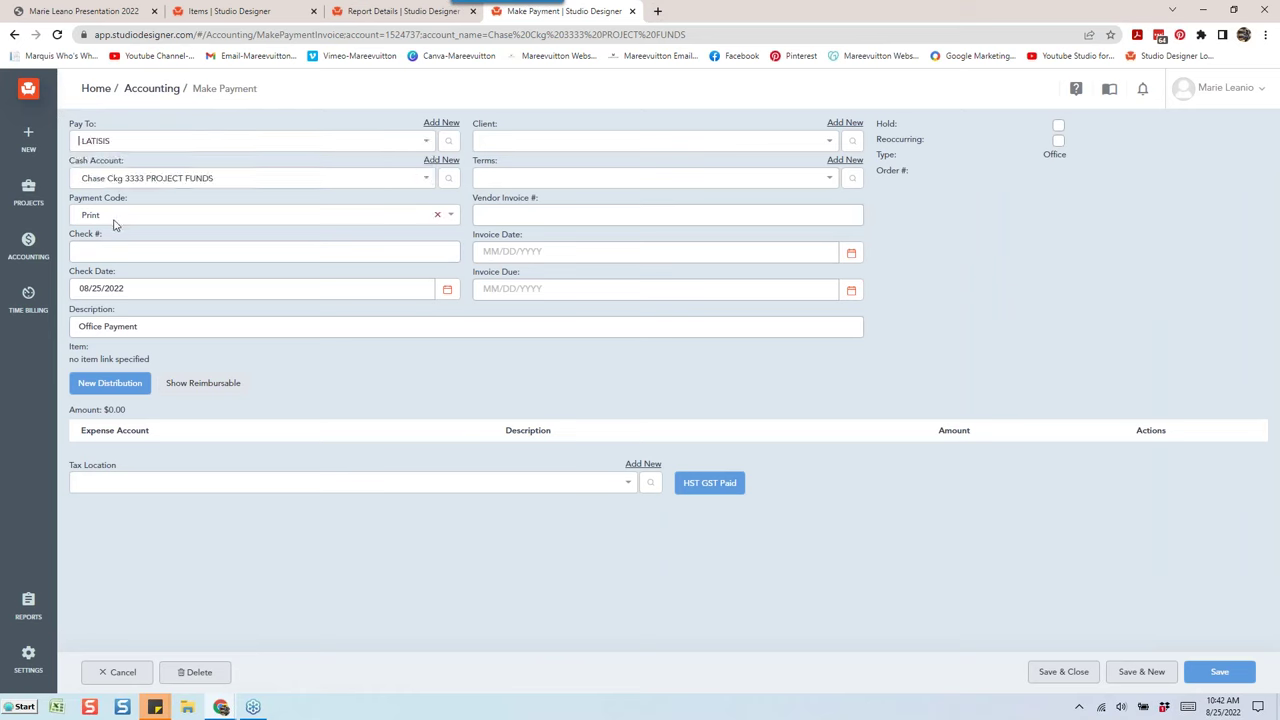
click(569, 147)
text(lat)
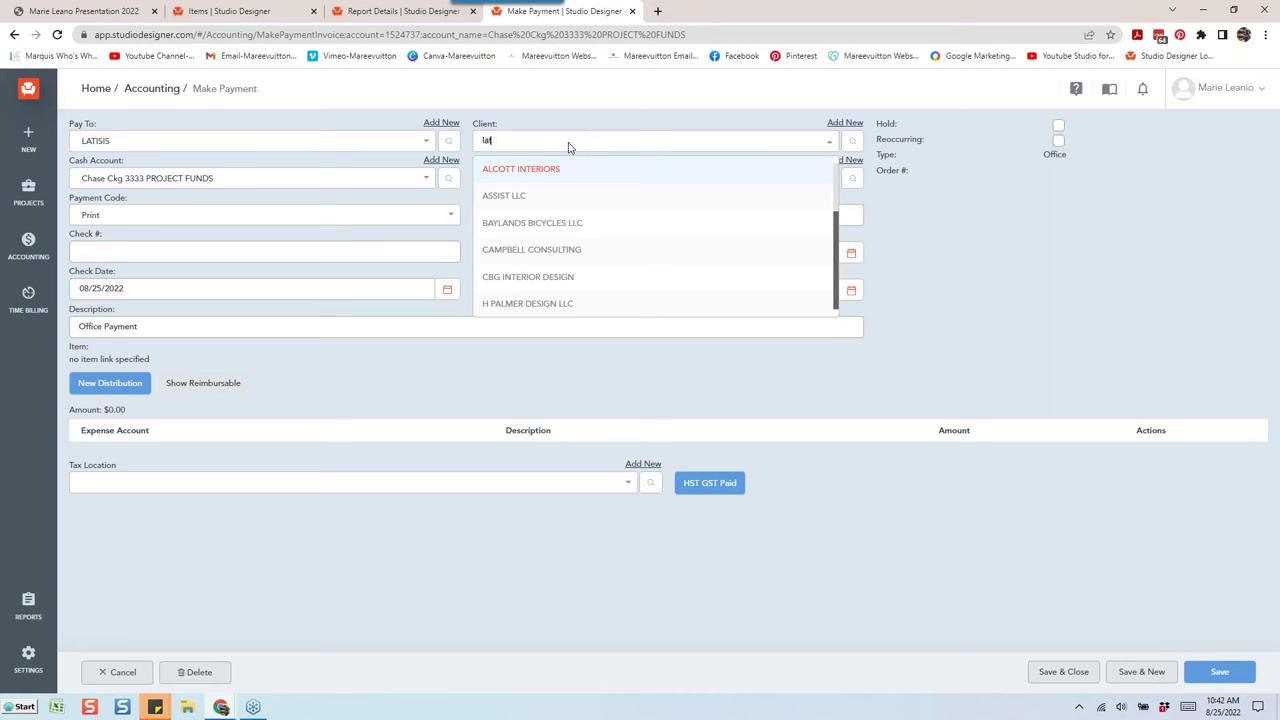
click(546, 168)
Enter "refund retainer" as the vendor invoice number and "Refund Retainer and Balance of Funds Avail @ Project Close" as the description
click(531, 221)
text(refund)
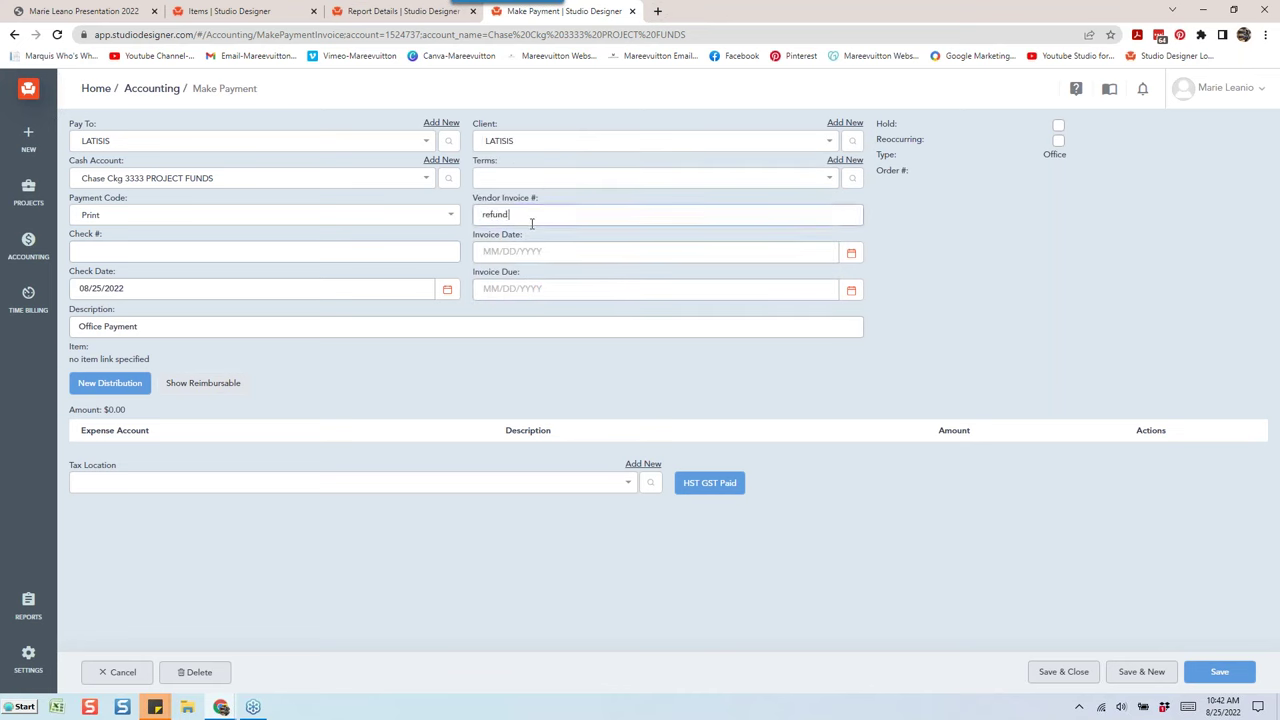
text( retainer)
key(Tab)
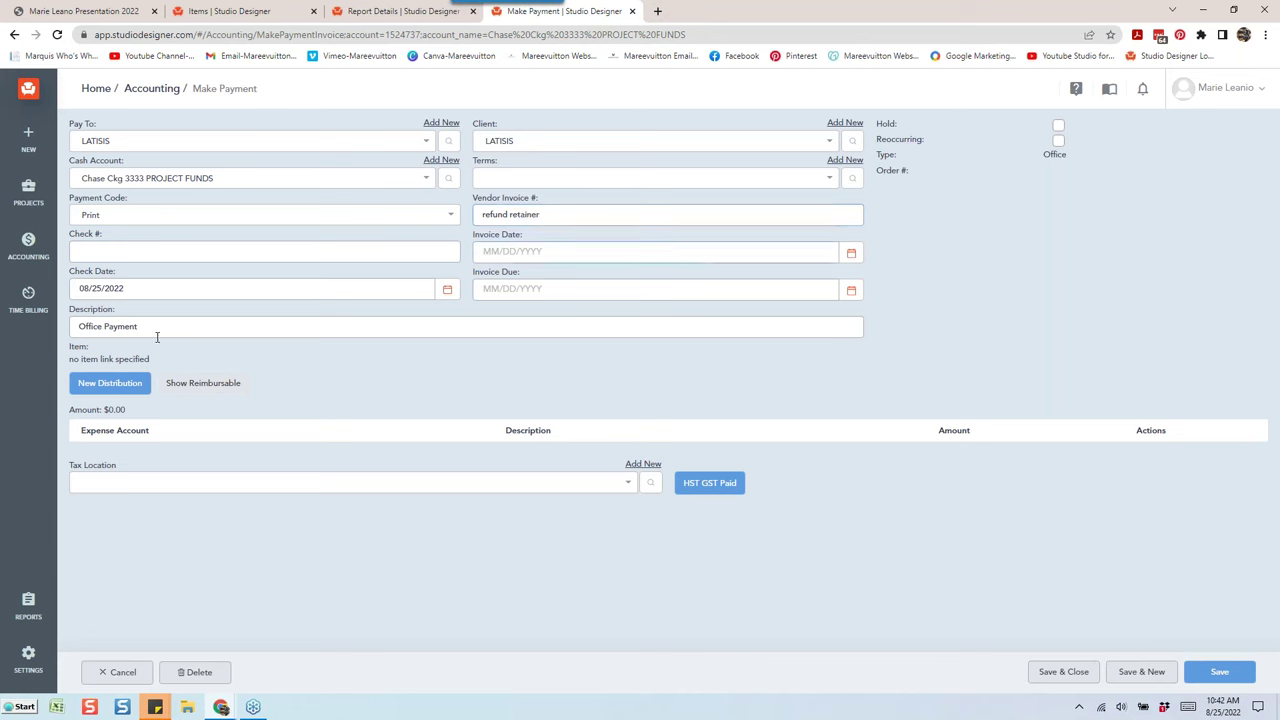
triple_click(157, 335)
text(Refund)
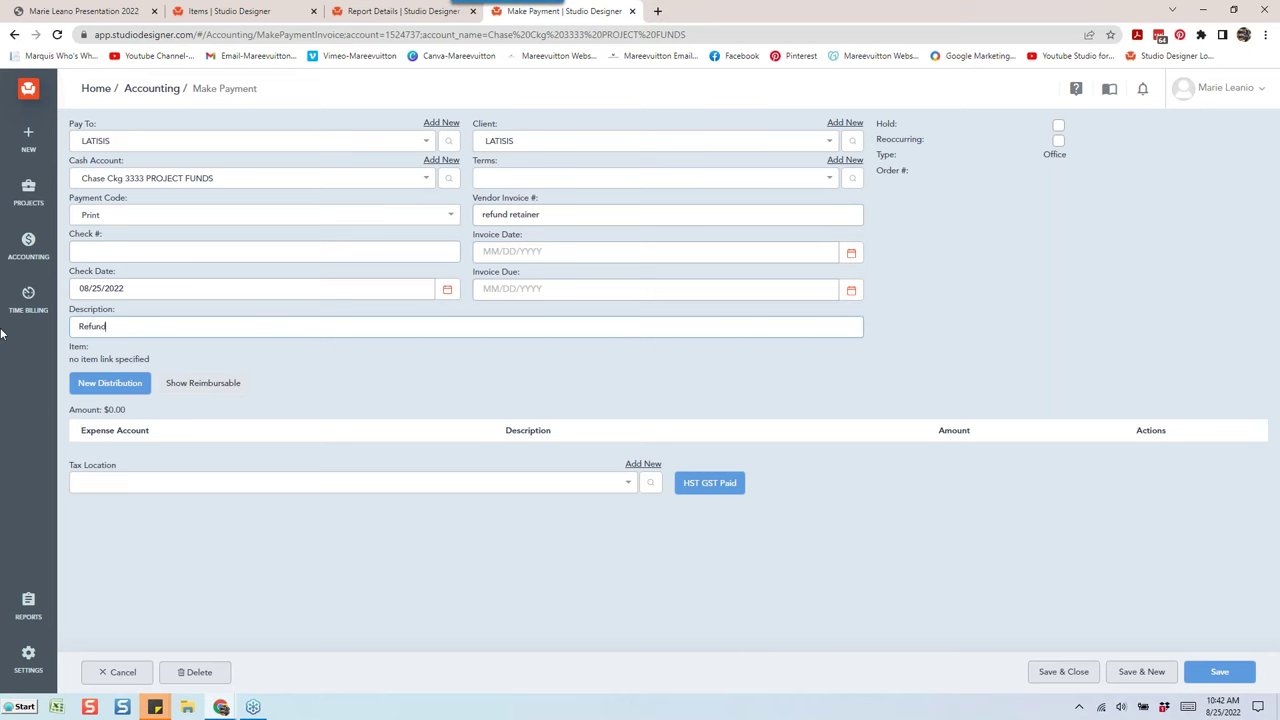
text( Retainer and Balance of Funds Avail @ )
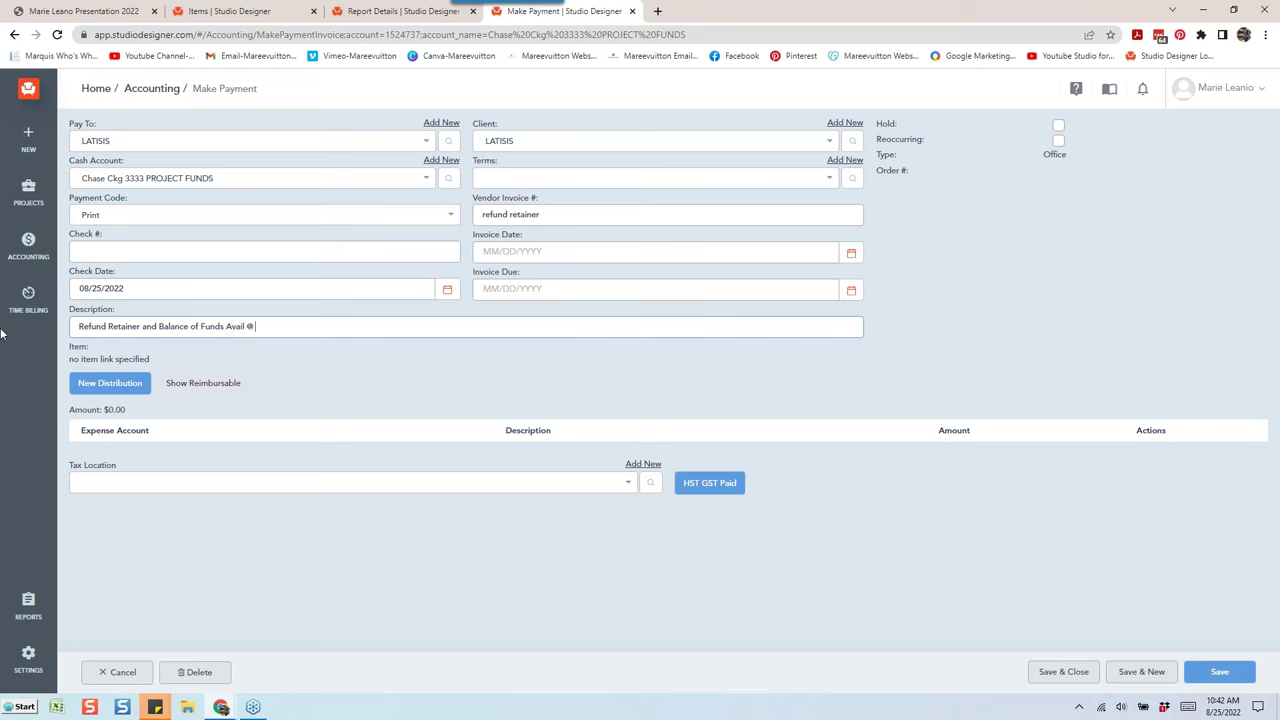
text(Project Close)
Add a distribution to the office payment with Suspense as its expense account
click(85, 388)
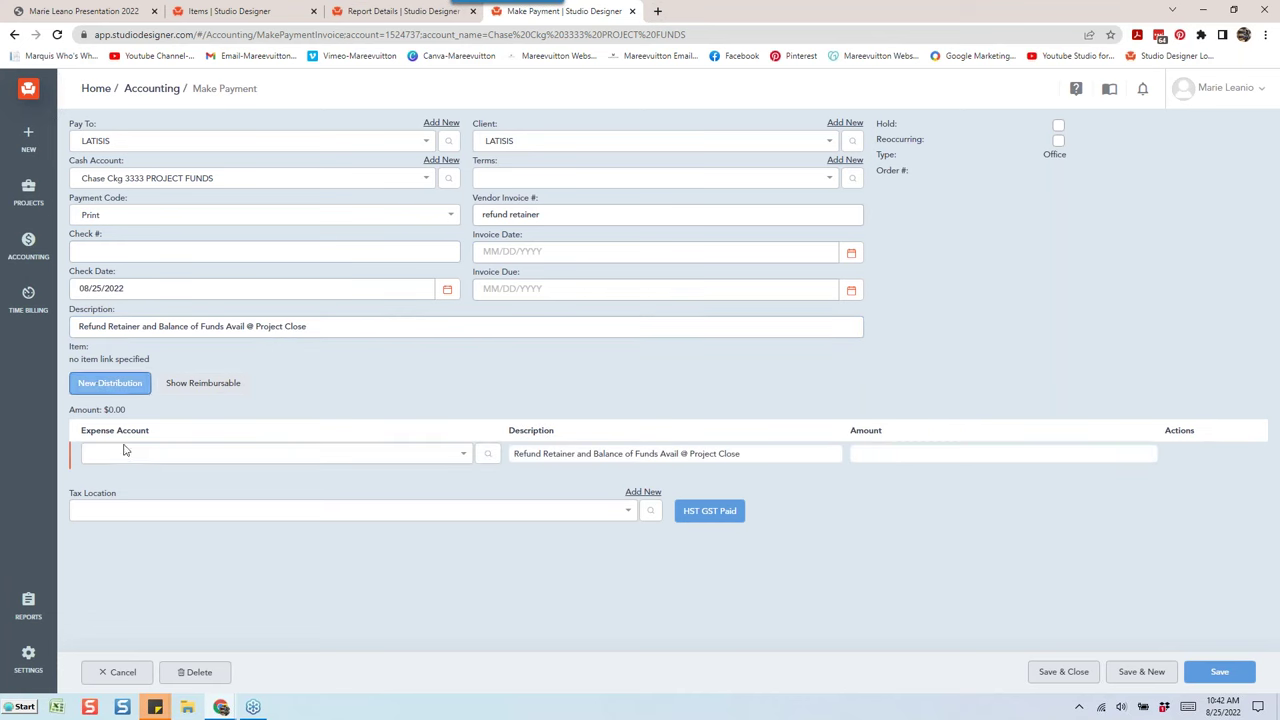
click(123, 453)
text(sus)
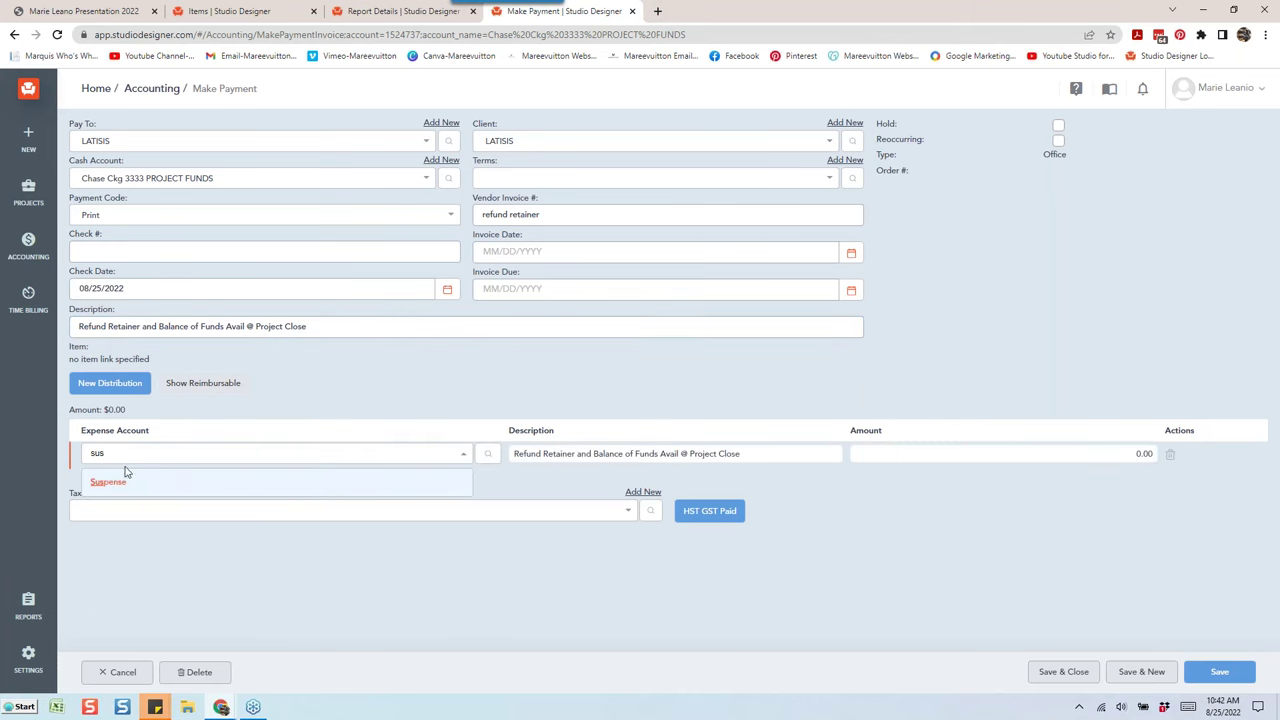
click(112, 481)
click(1108, 454)
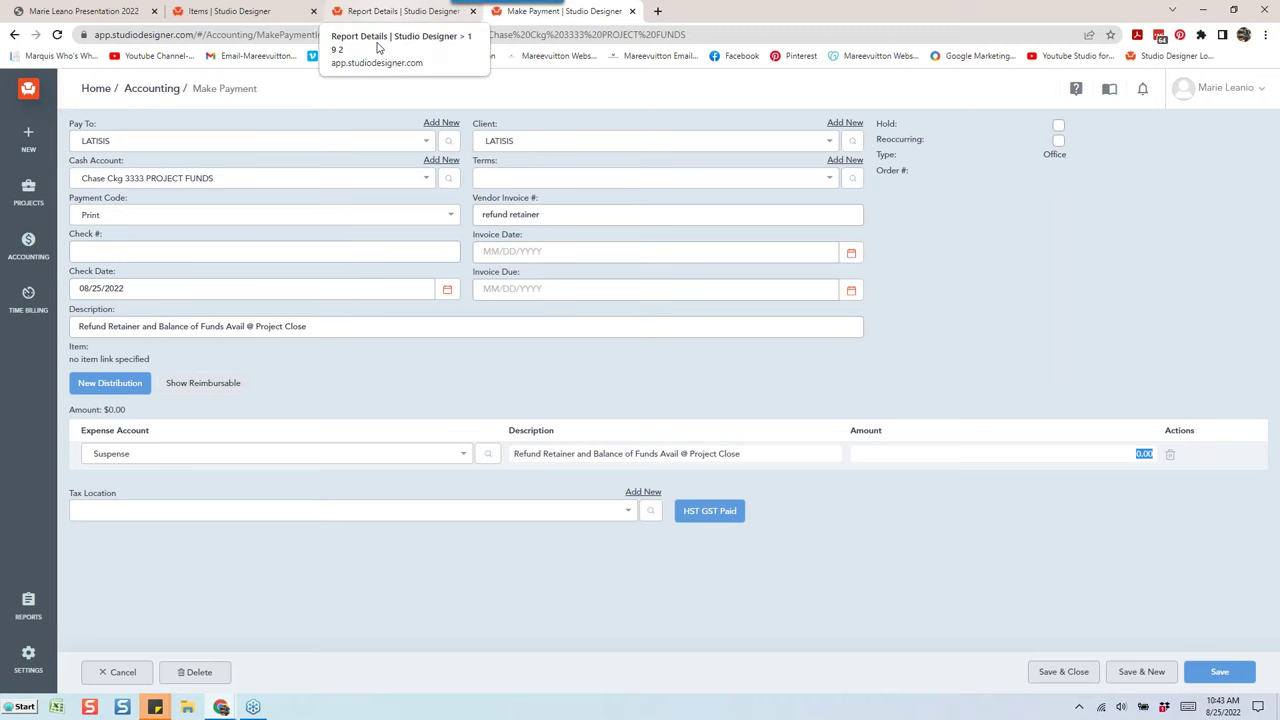
Open the reconciliation of the Suspense account in the report's browser tab, and check the refund entry's amount
click(395, 11)
click(28, 248)
click(76, 313)
click(158, 139)
text(sus)
click(140, 171)
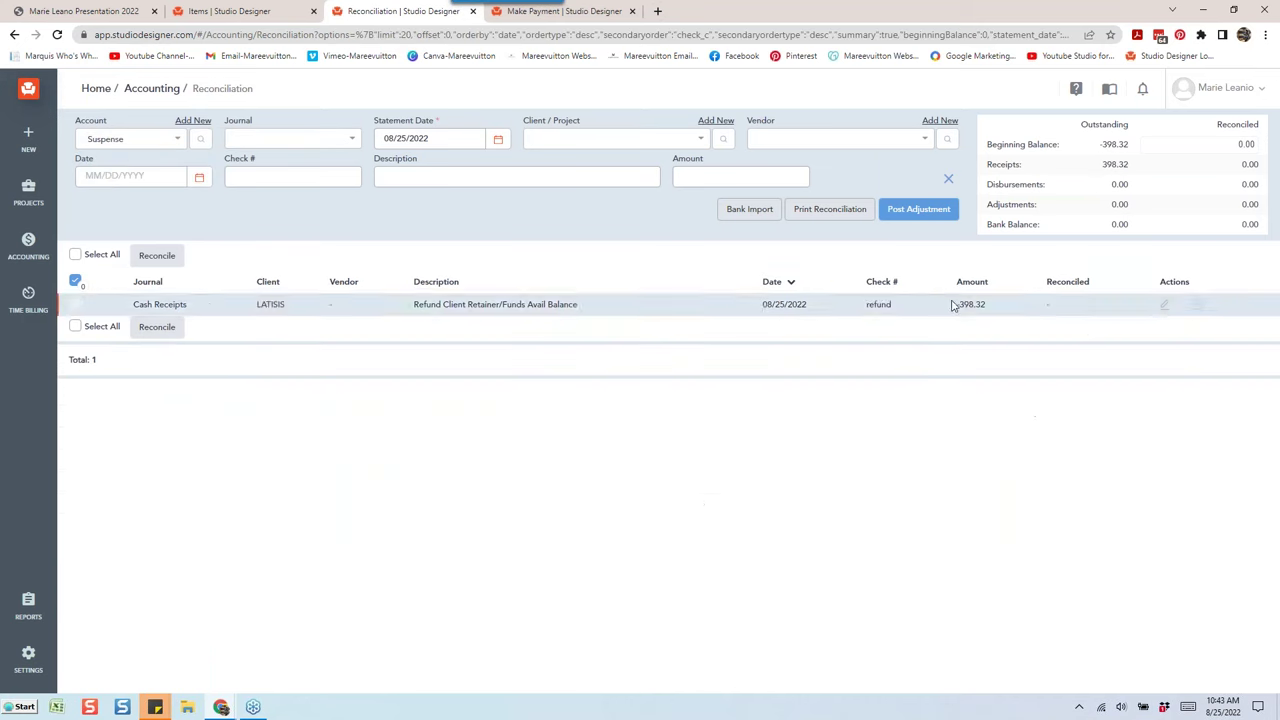
Enter 398.32 as the distribution amount, and make the office payment Manual with check number 203
click(589, 17)
text(398.32)
key(Tab)
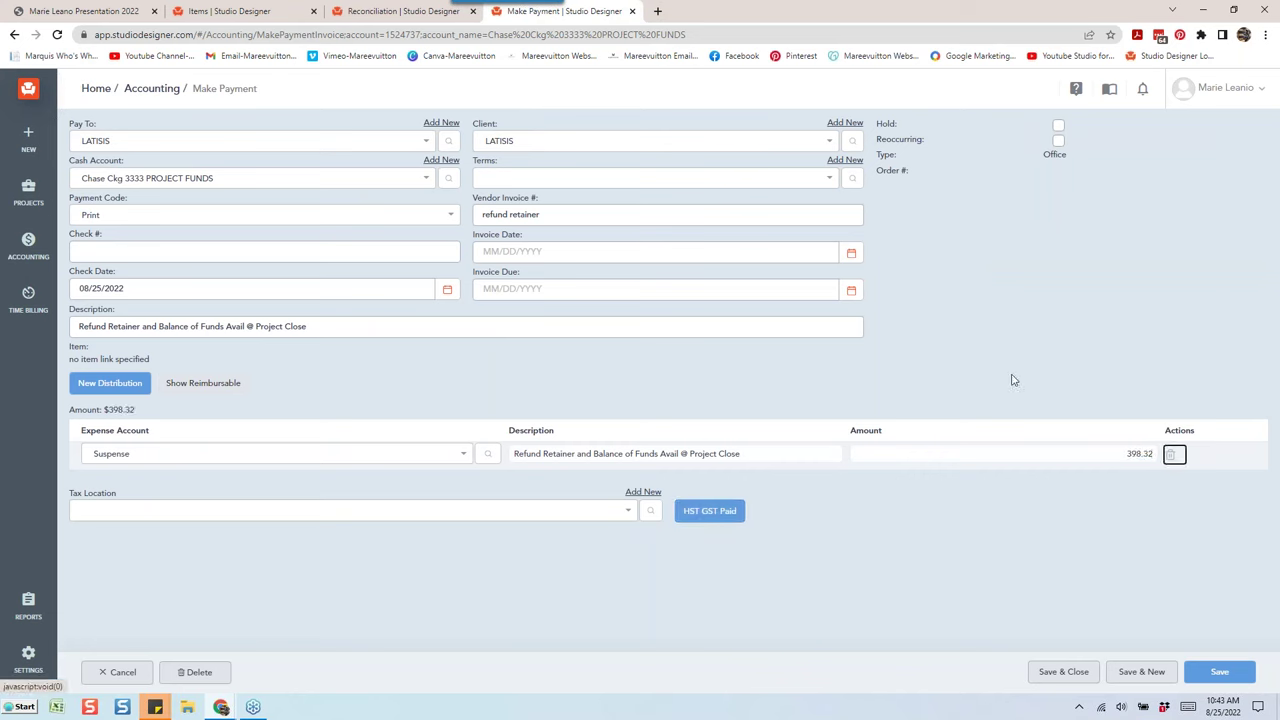
click(140, 216)
click(95, 270)
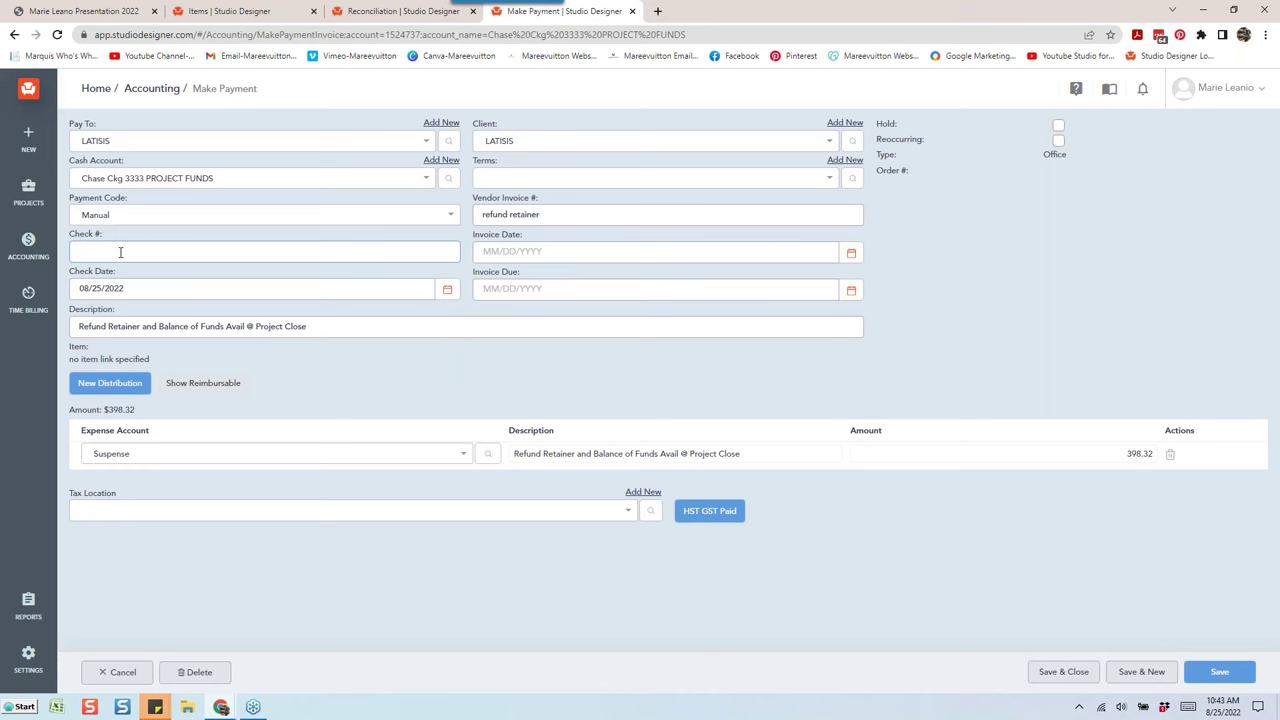
text(203)
Save and close the LATISIS refund payment, and post the manual payments
click(1068, 677)
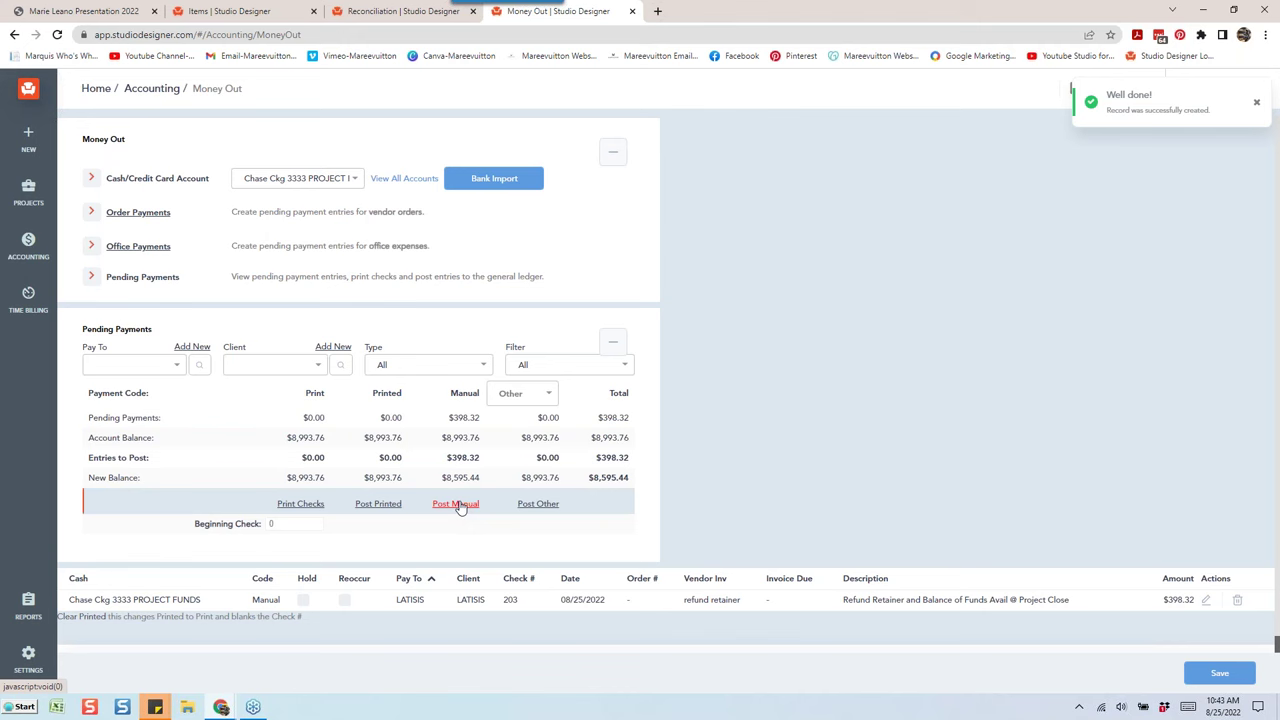
click(458, 505)
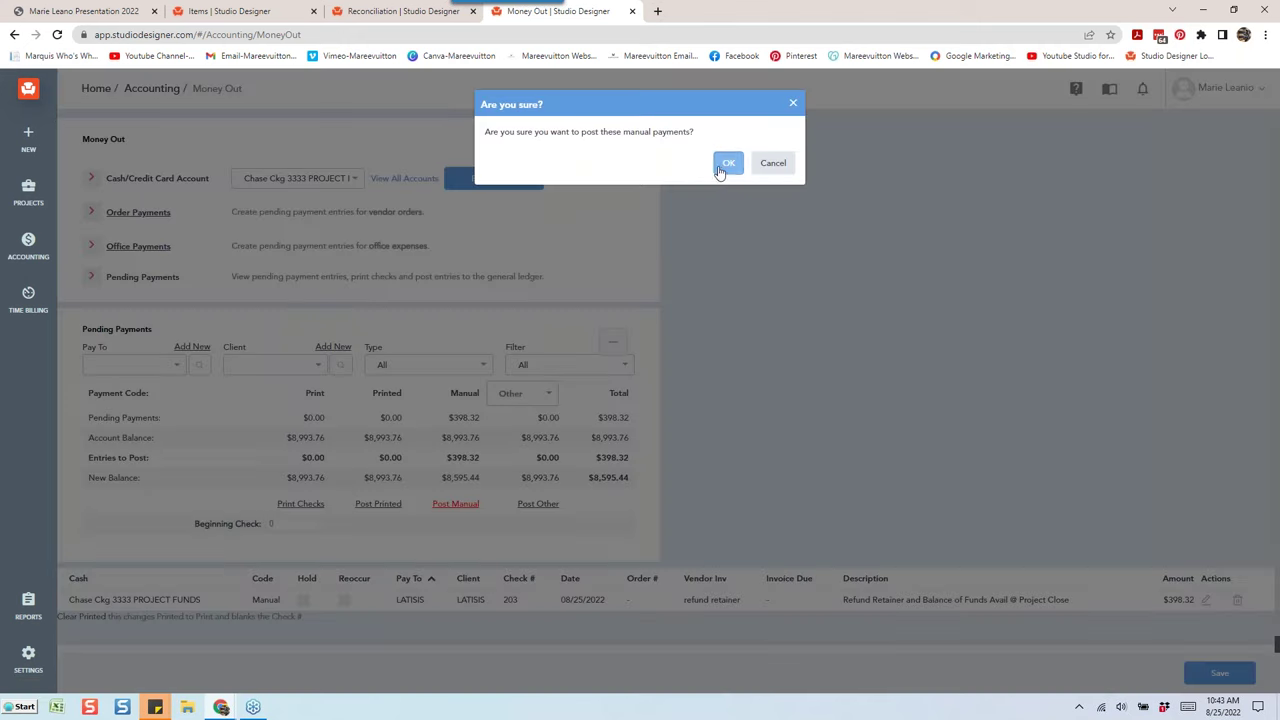
click(727, 164)
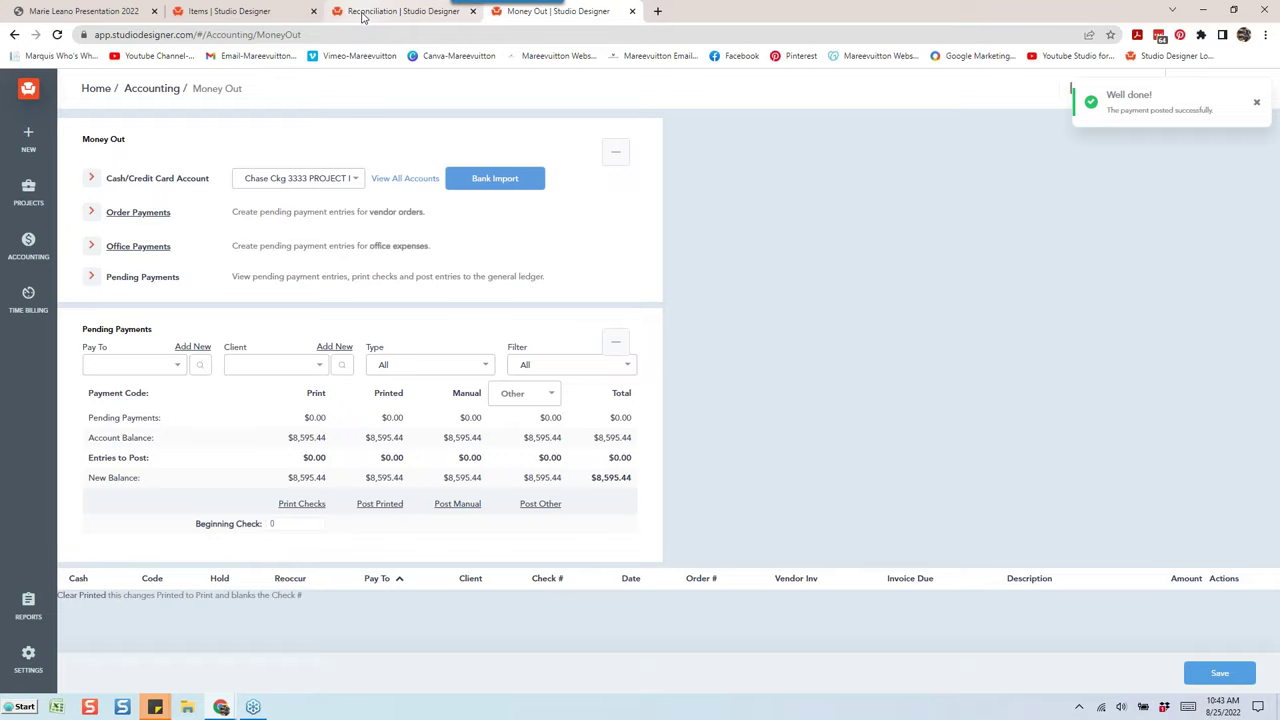
Set the Suspense reconciliation's statement date to 08/31/2022, and reconcile the refund's cash receipt and cash disbursement entries
click(363, 17)
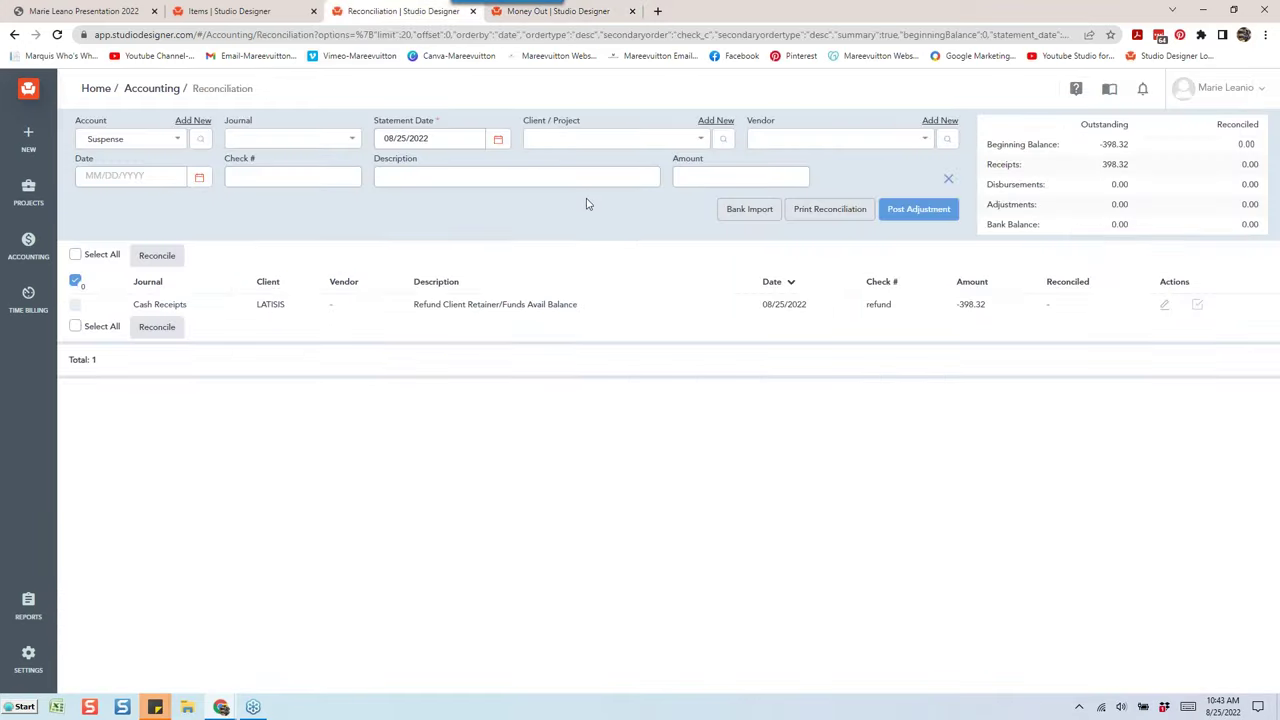
click(468, 143)
click(423, 290)
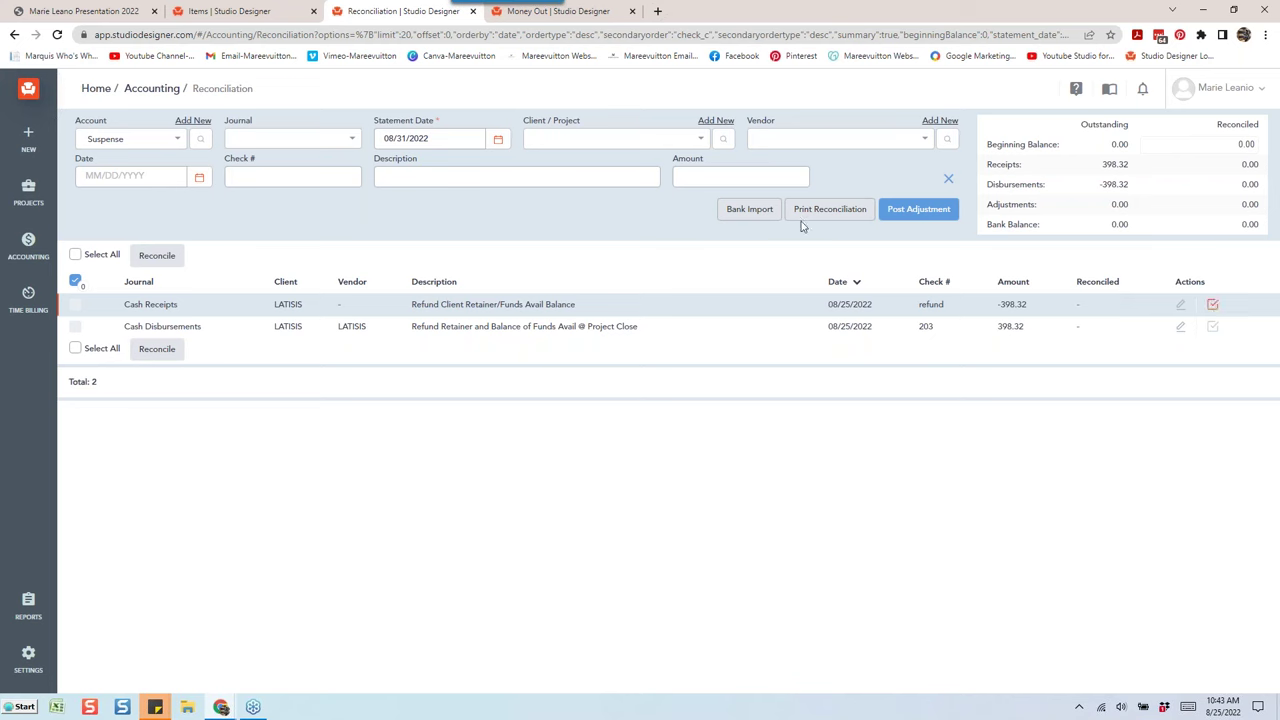
click(1213, 327)
click(1213, 305)
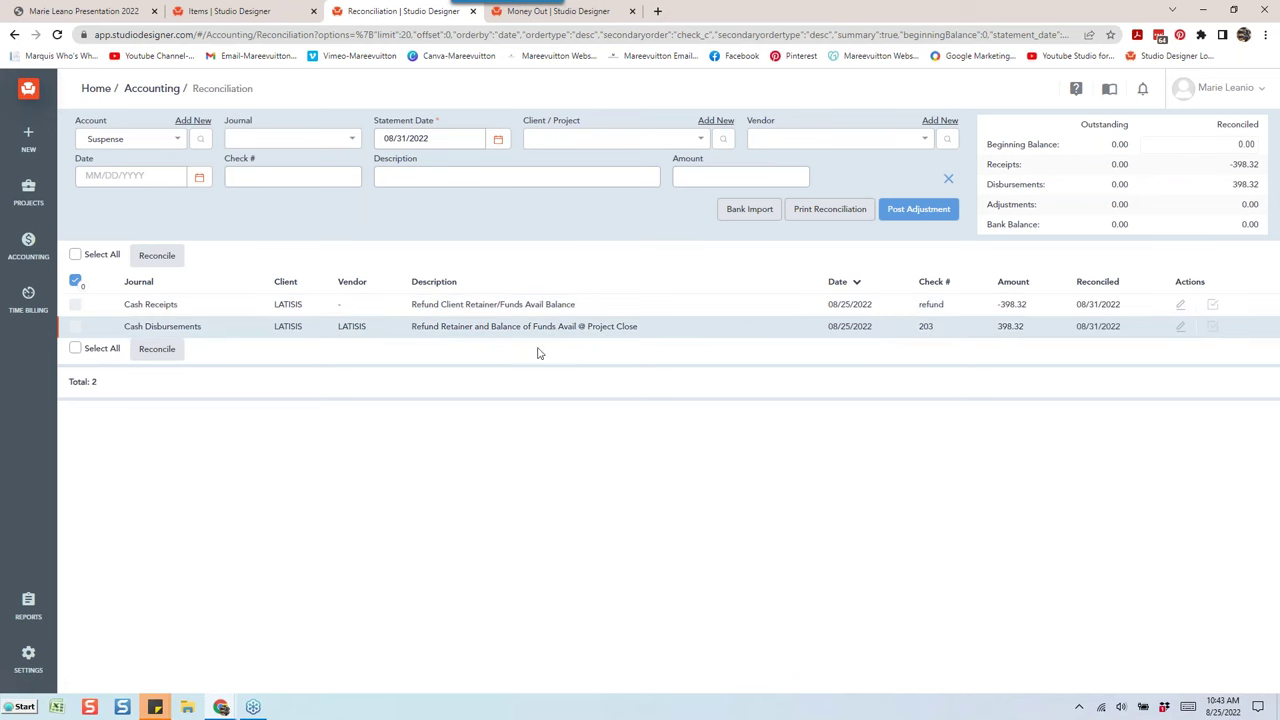
mouse_move(36, 212)
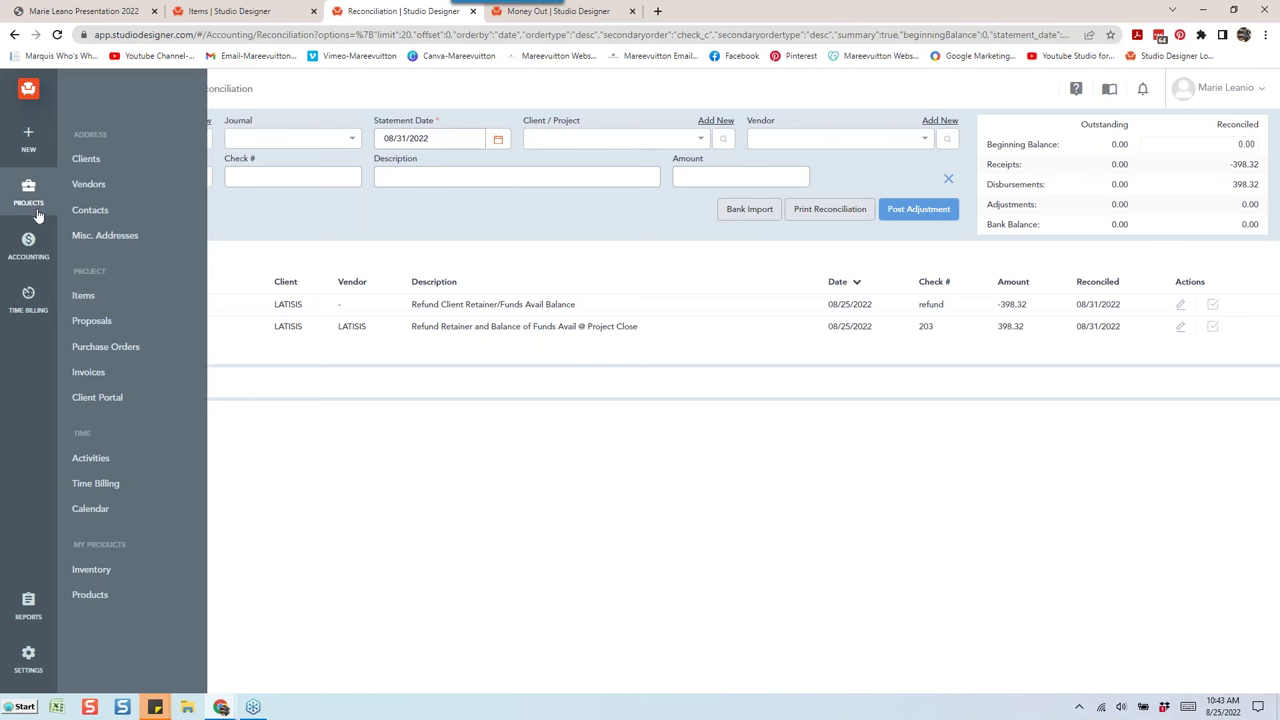
Open Money In in the Money Out browser tab, and check the funds received and invoice payments for LATISIS
click(586, 18)
mouse_move(34, 250)
click(92, 211)
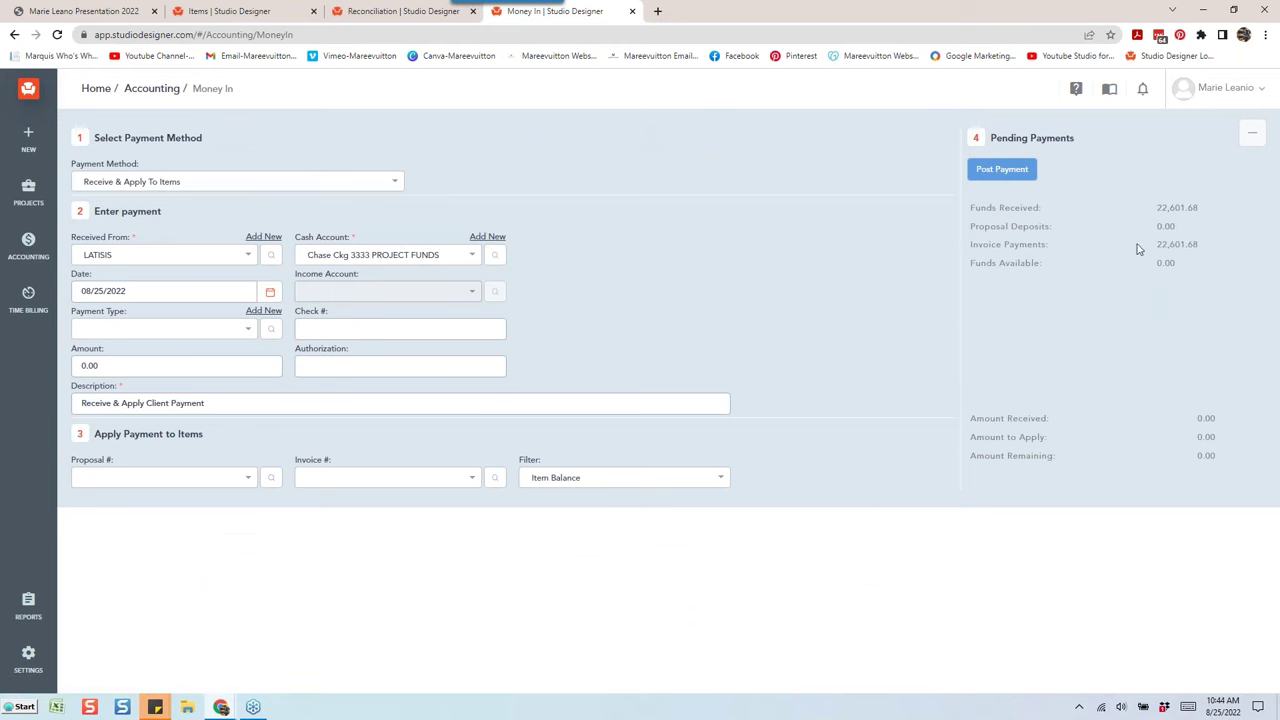
In the reconciliation's browser tab, open the 2013 Project Worksheets Client report and filter it by client LATISIS
click(390, 12)
click(28, 605)
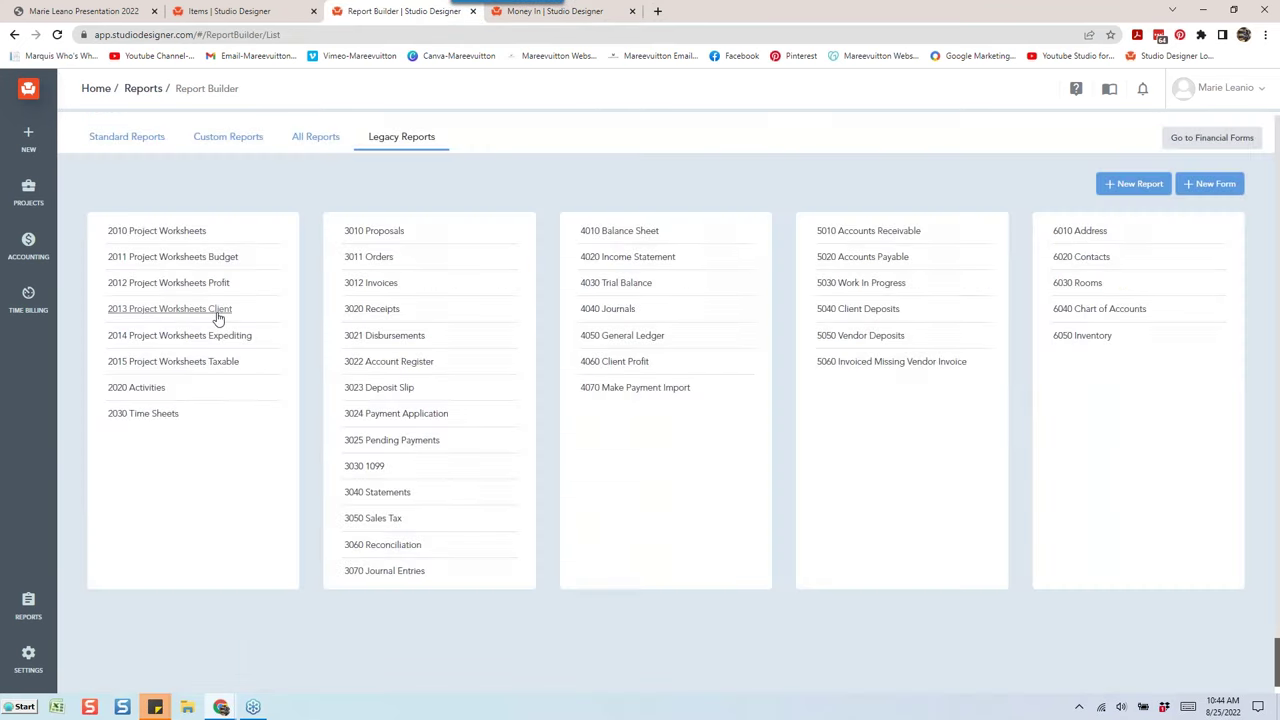
click(220, 309)
click(472, 289)
text(lat)
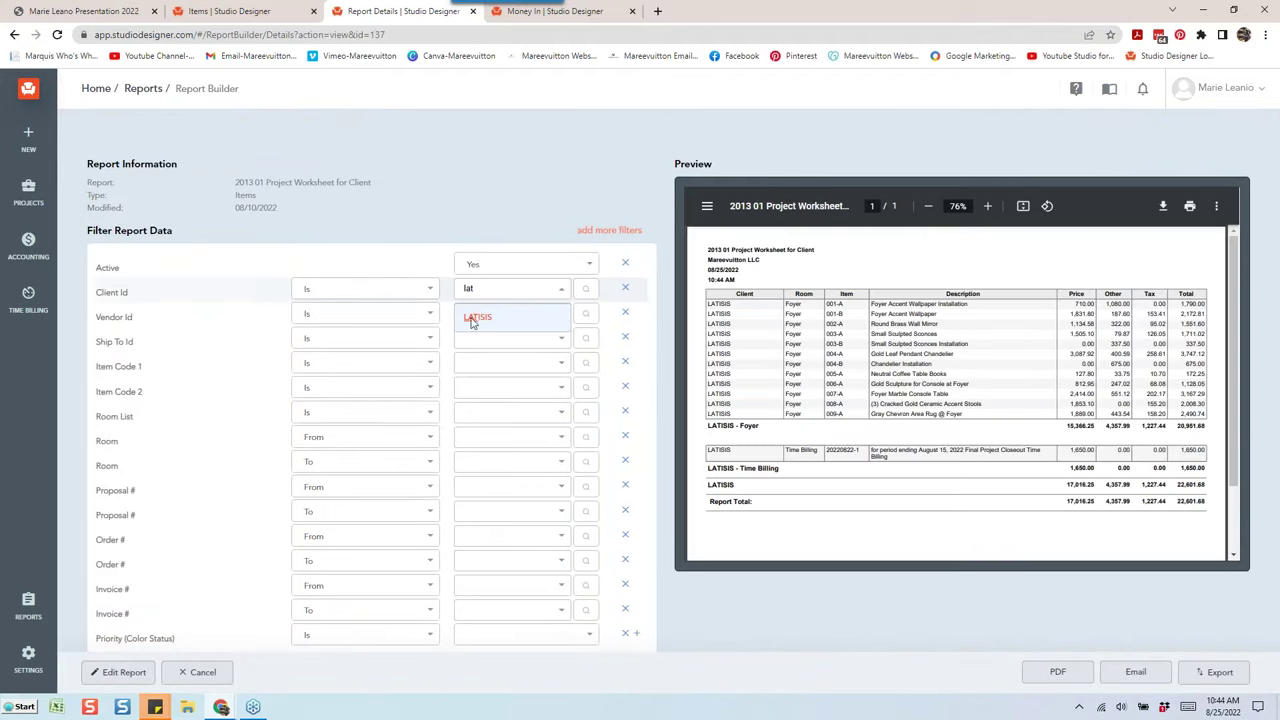
click(472, 318)
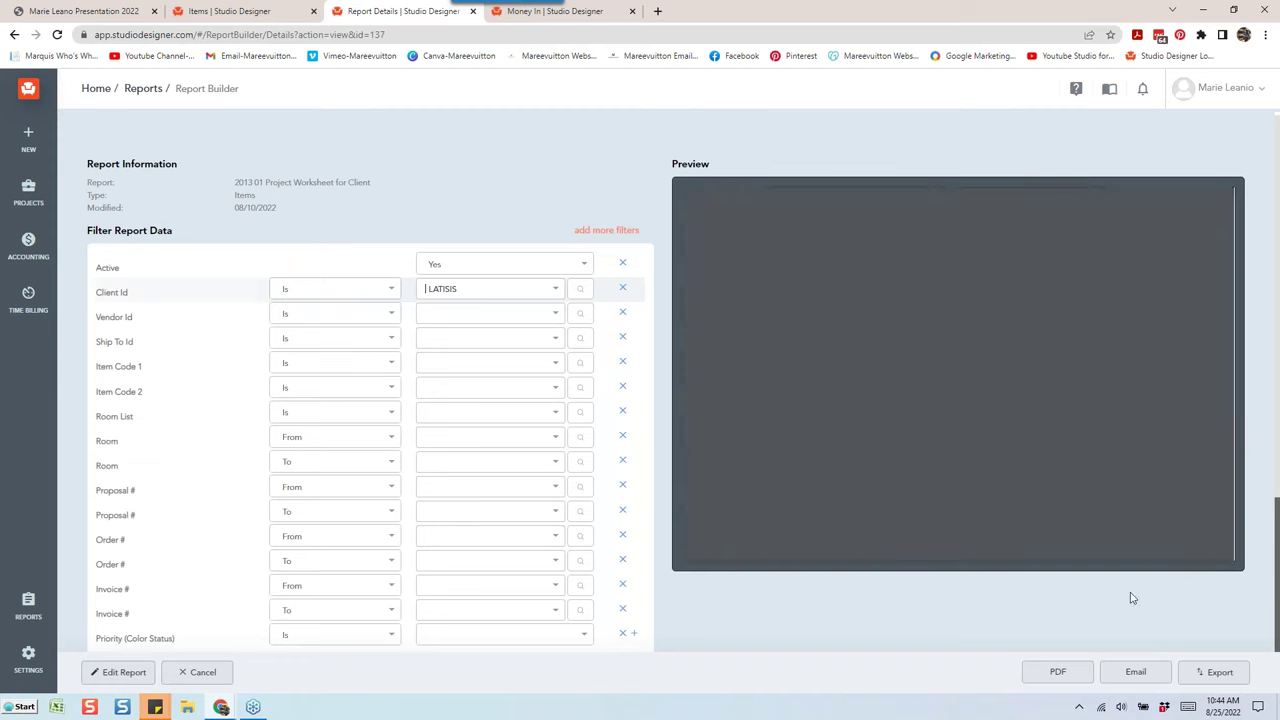
View the client worksheet as a PDF, and compare its report total with the invoice payments in Money In
click(1058, 674)
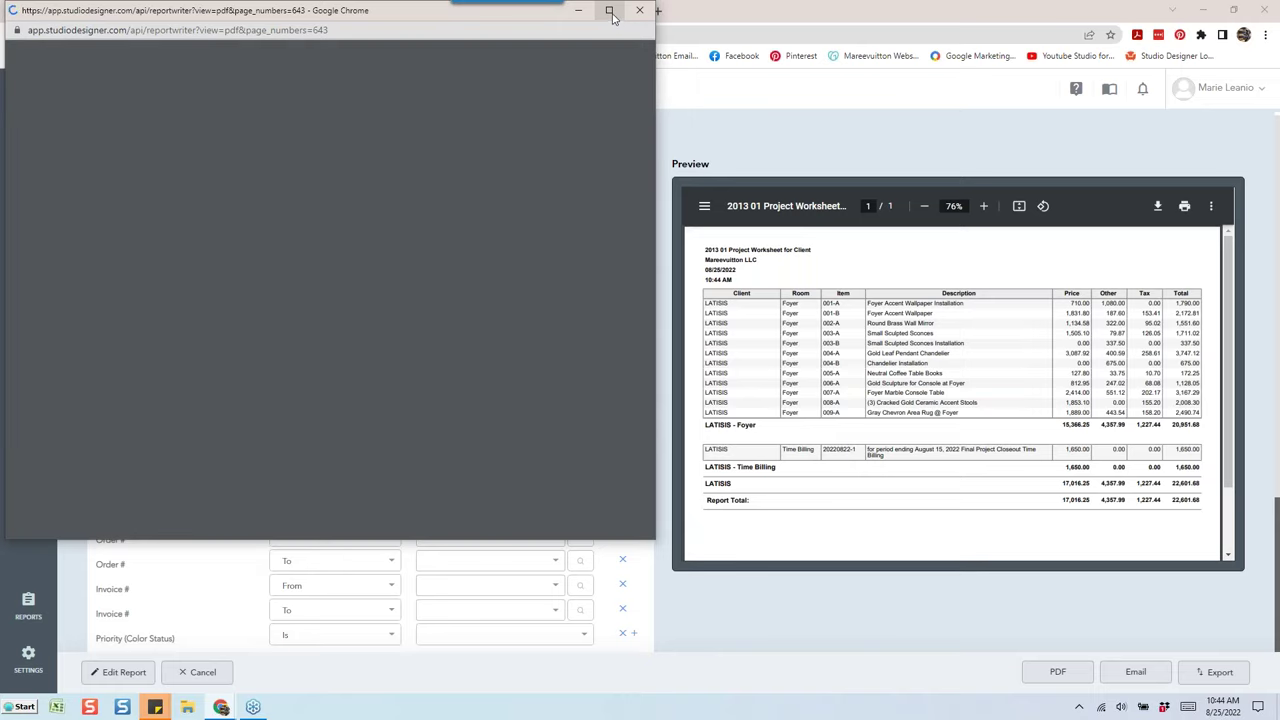
click(611, 12)
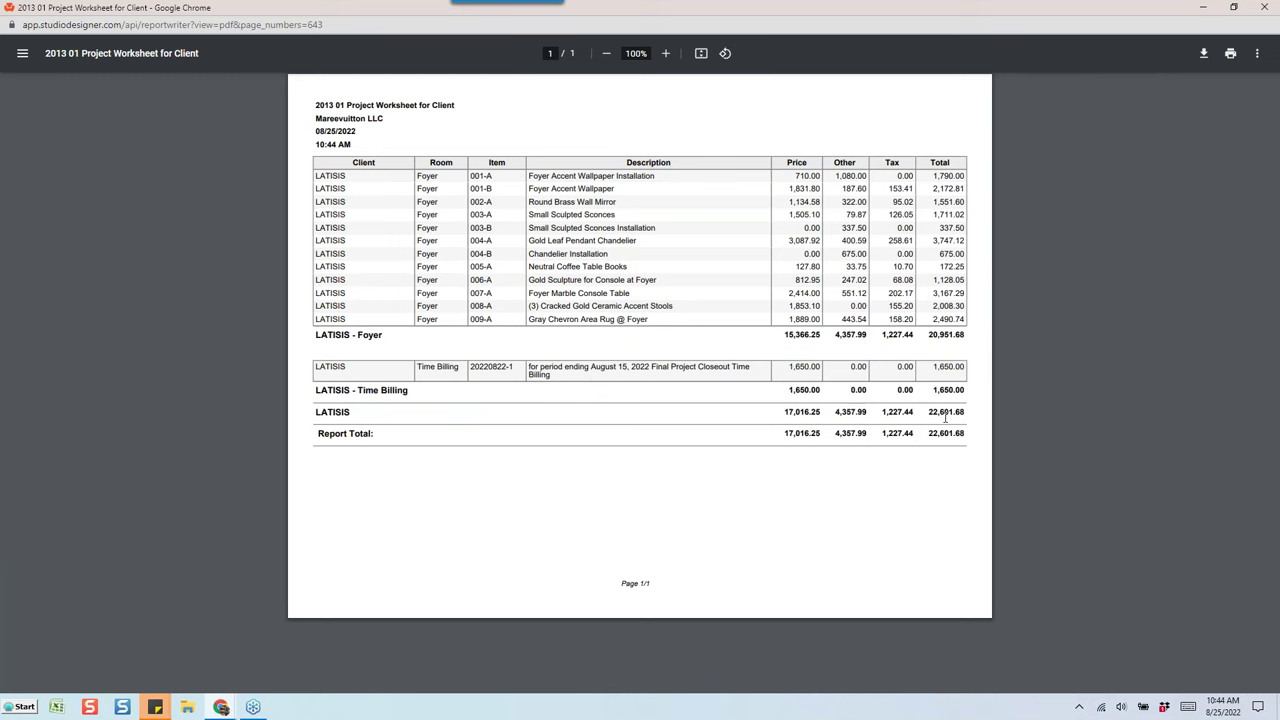
click(1233, 7)
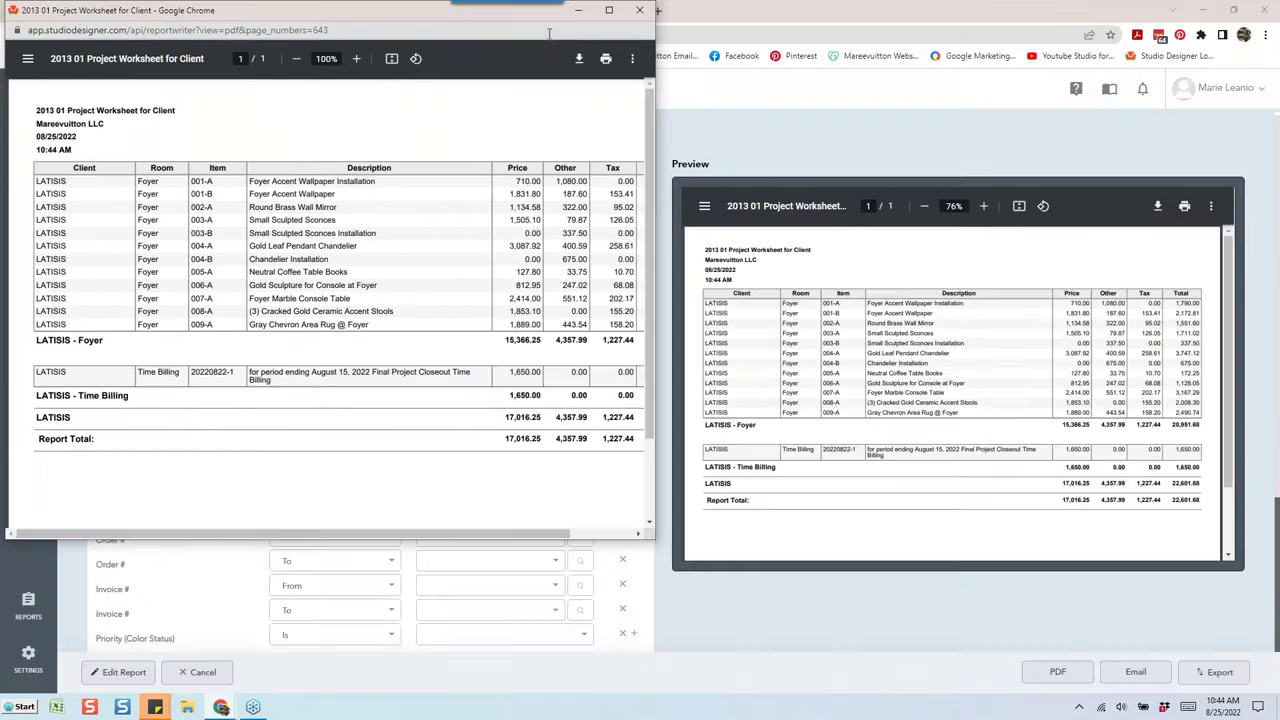
drag(437, 12, 440, 210)
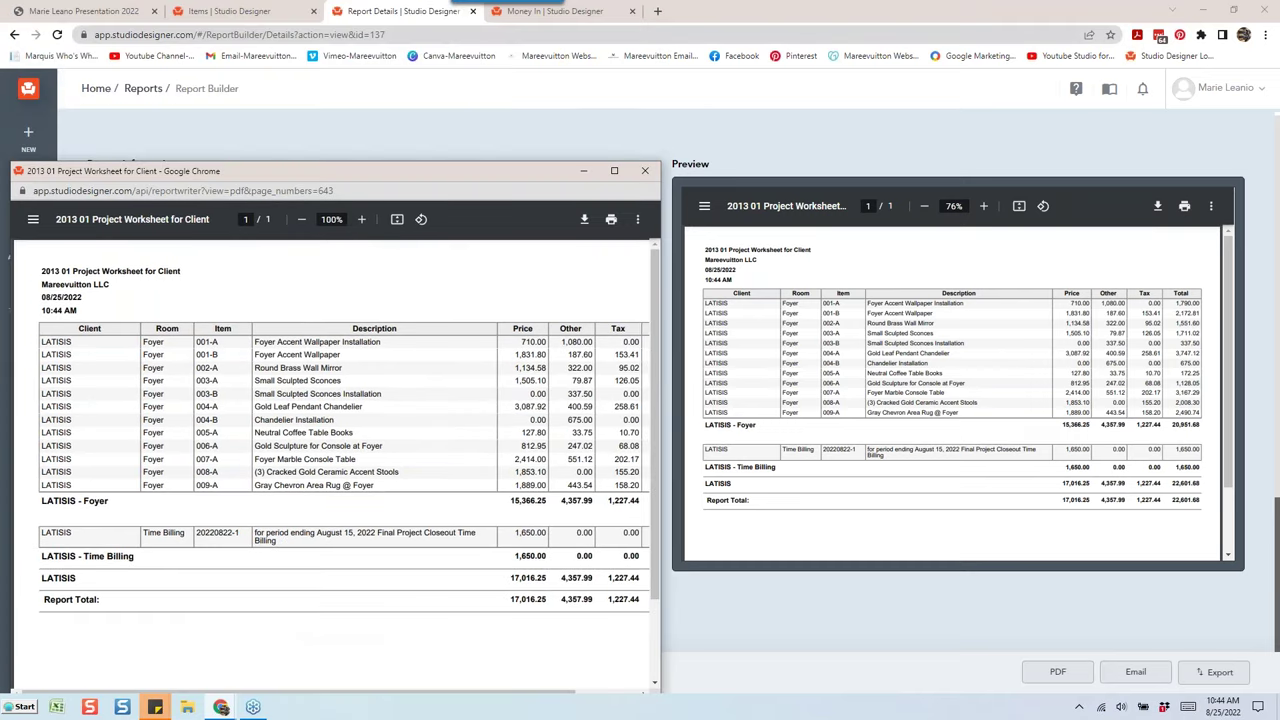
click(555, 11)
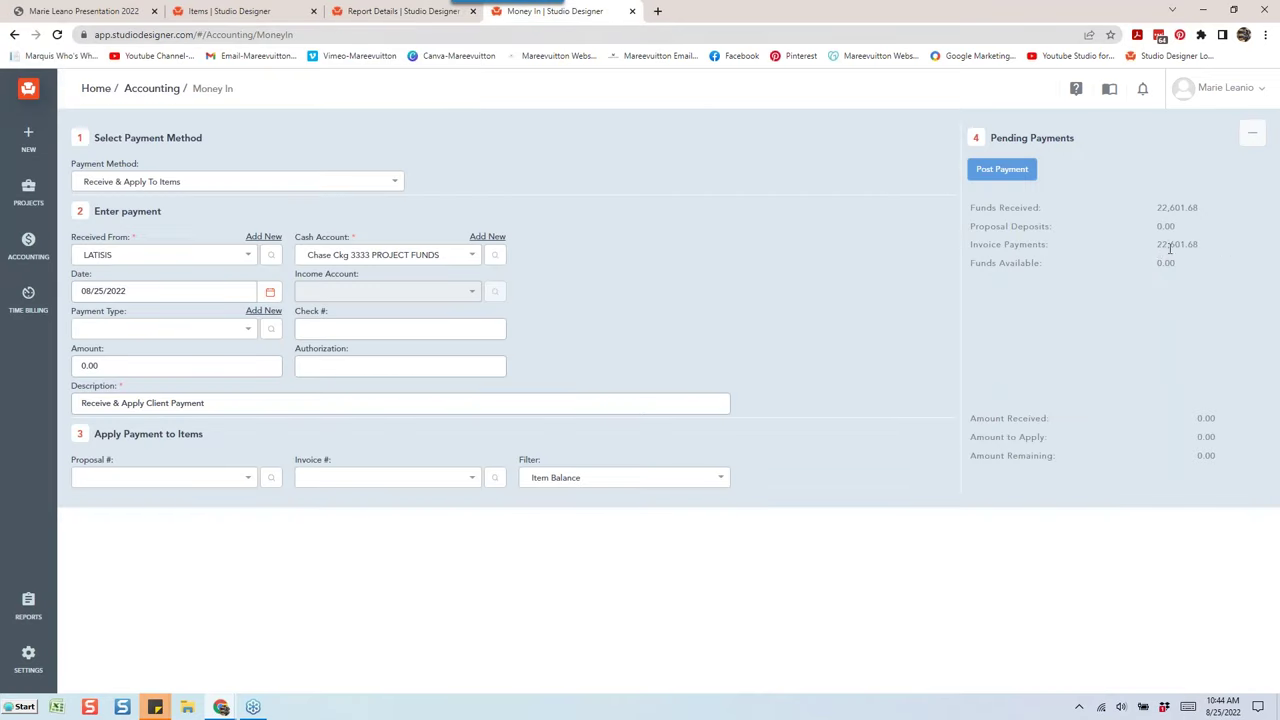
click(420, 11)
Return to the LATISIS items in their own browser tab, and display them in the Items Details view
click(245, 12)
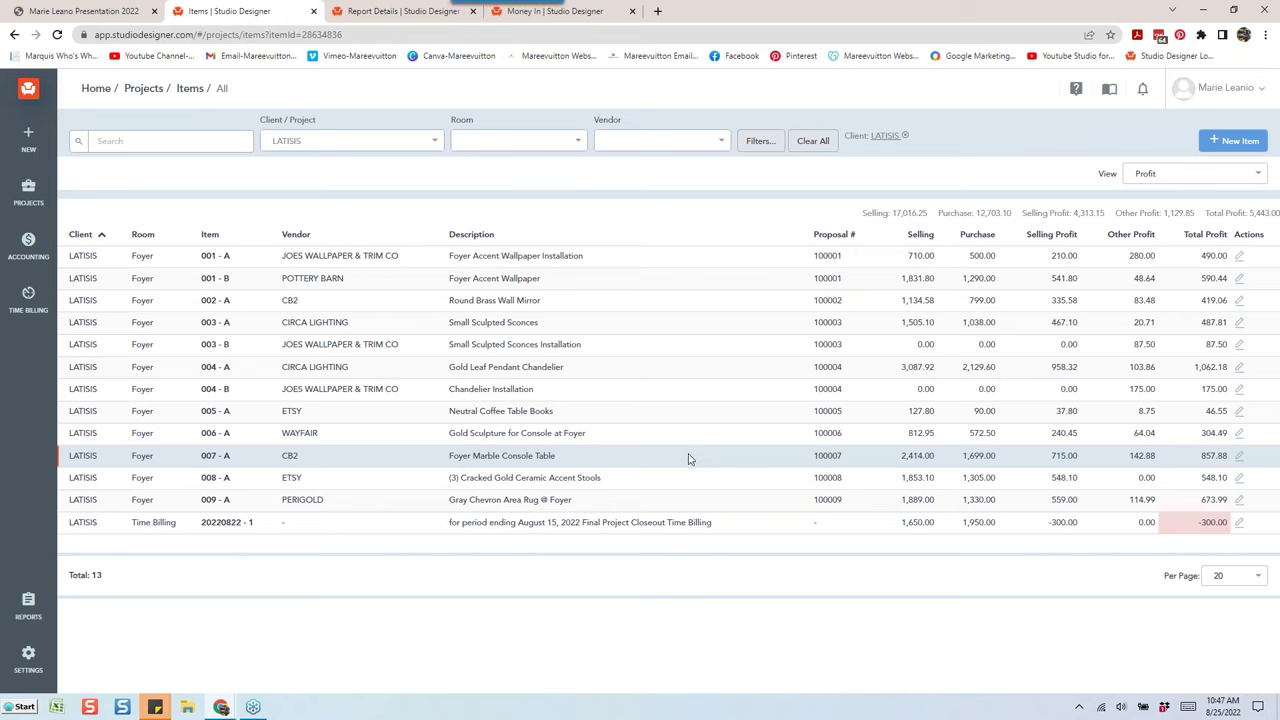
click(1152, 180)
scroll(1153, 182, up, 2)
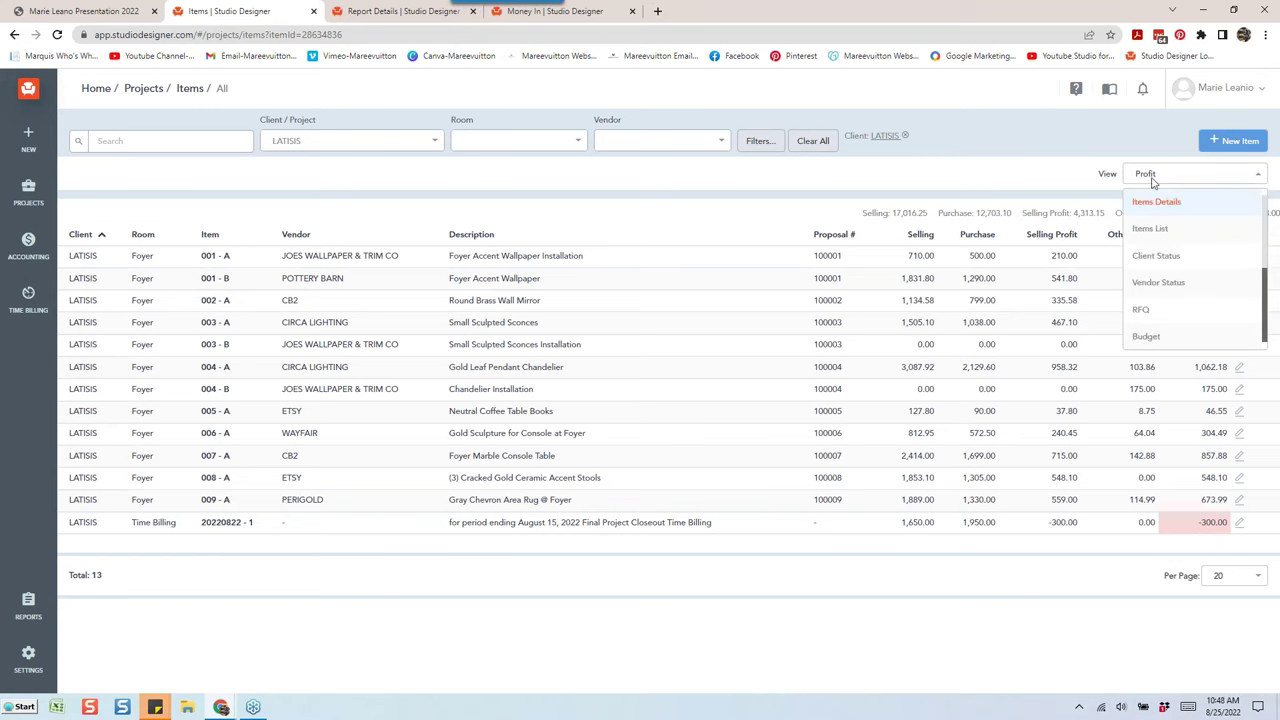
click(1150, 204)
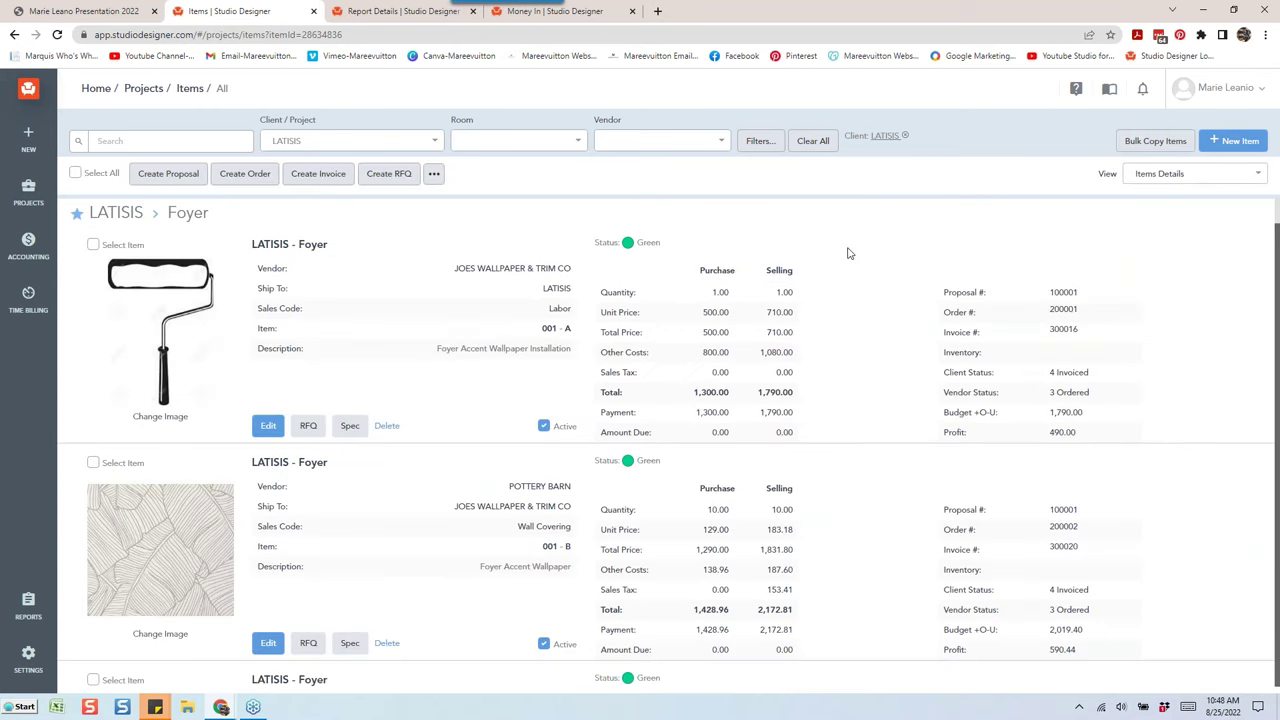
Review the purchase and selling payments and amounts due of the LATISIS items, from the foyer wallpaper installation to Time Billing
scroll(847, 256, down, 1)
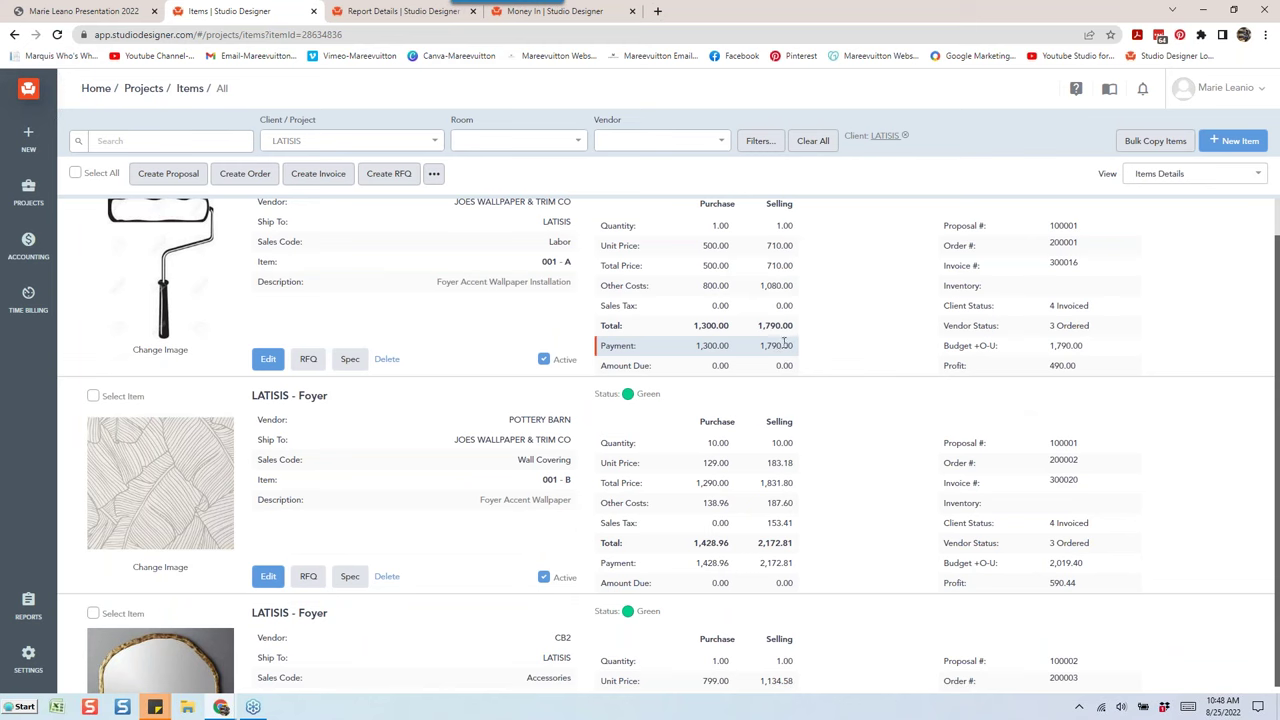
scroll(805, 376, down, 1)
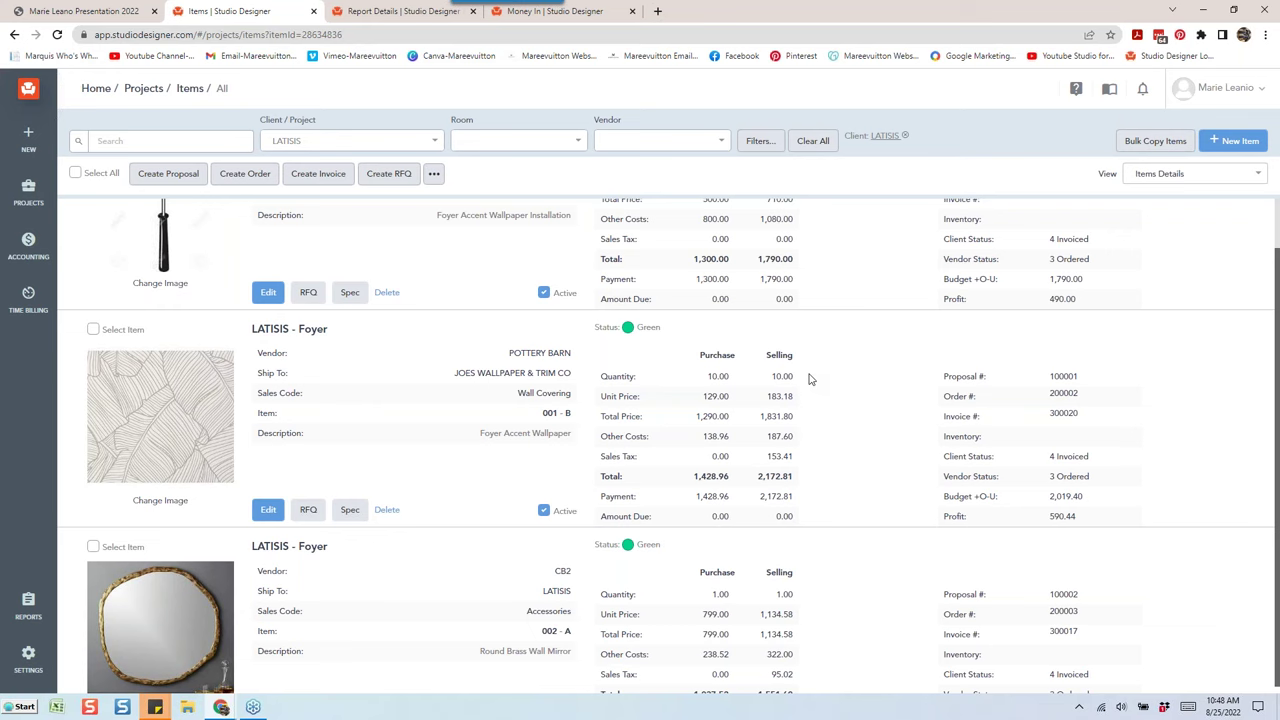
scroll(810, 379, up, 1)
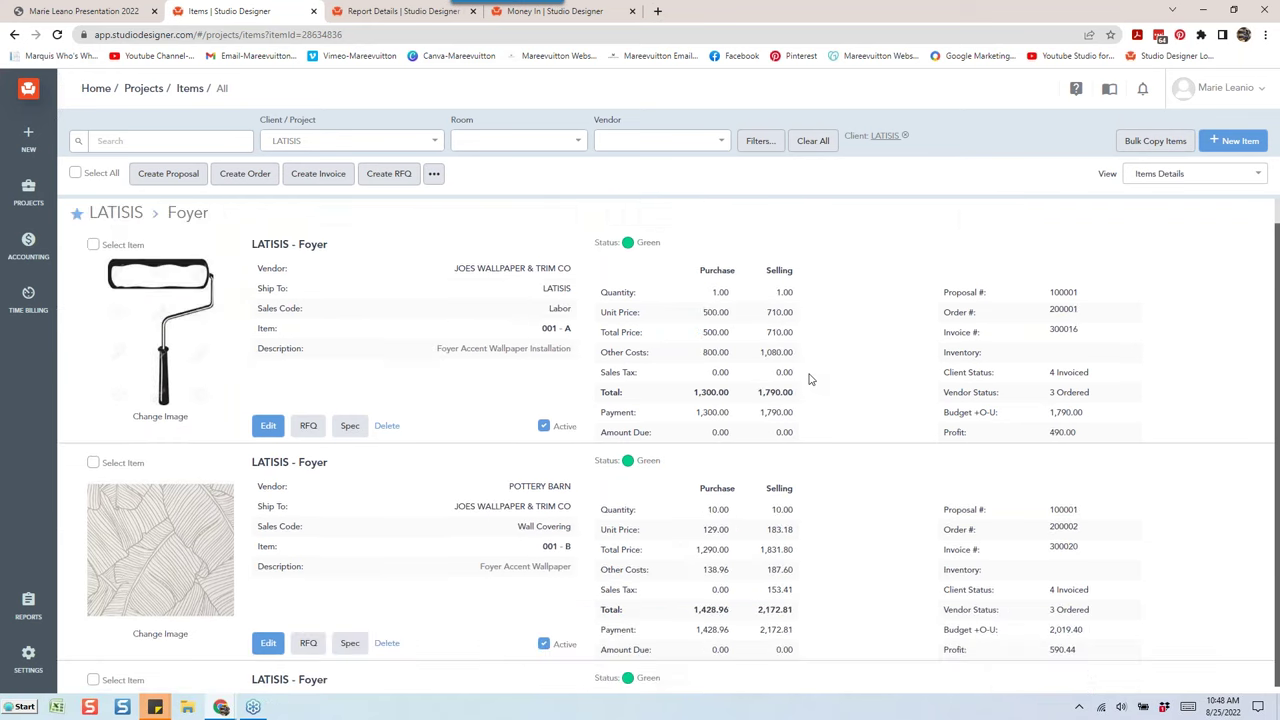
scroll(811, 368, down, 1)
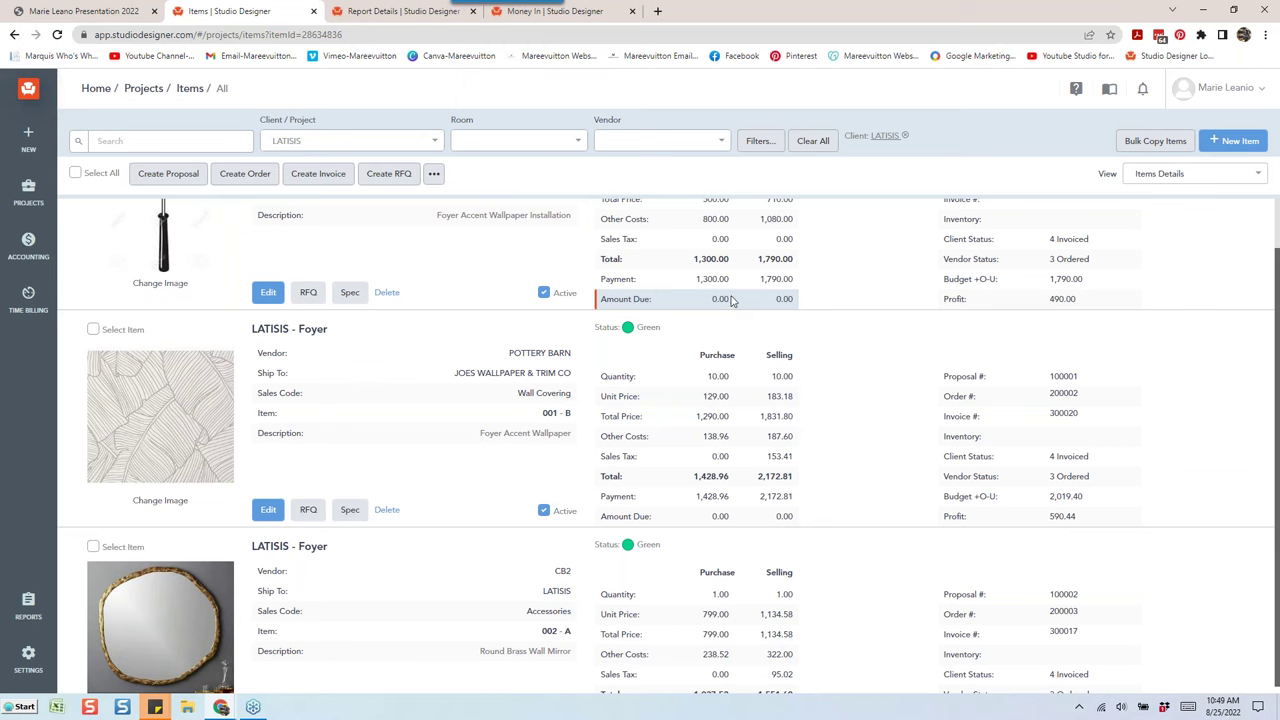
scroll(731, 300, up, 1)
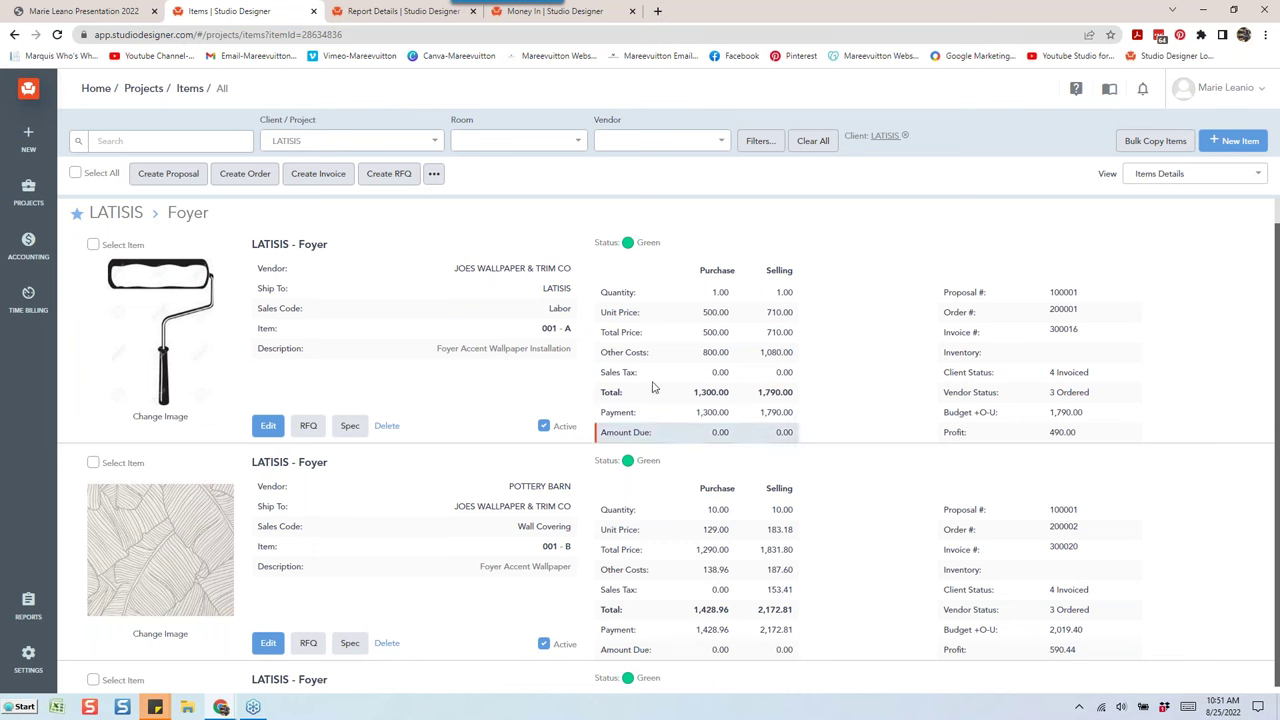
scroll(643, 412, down, 15)
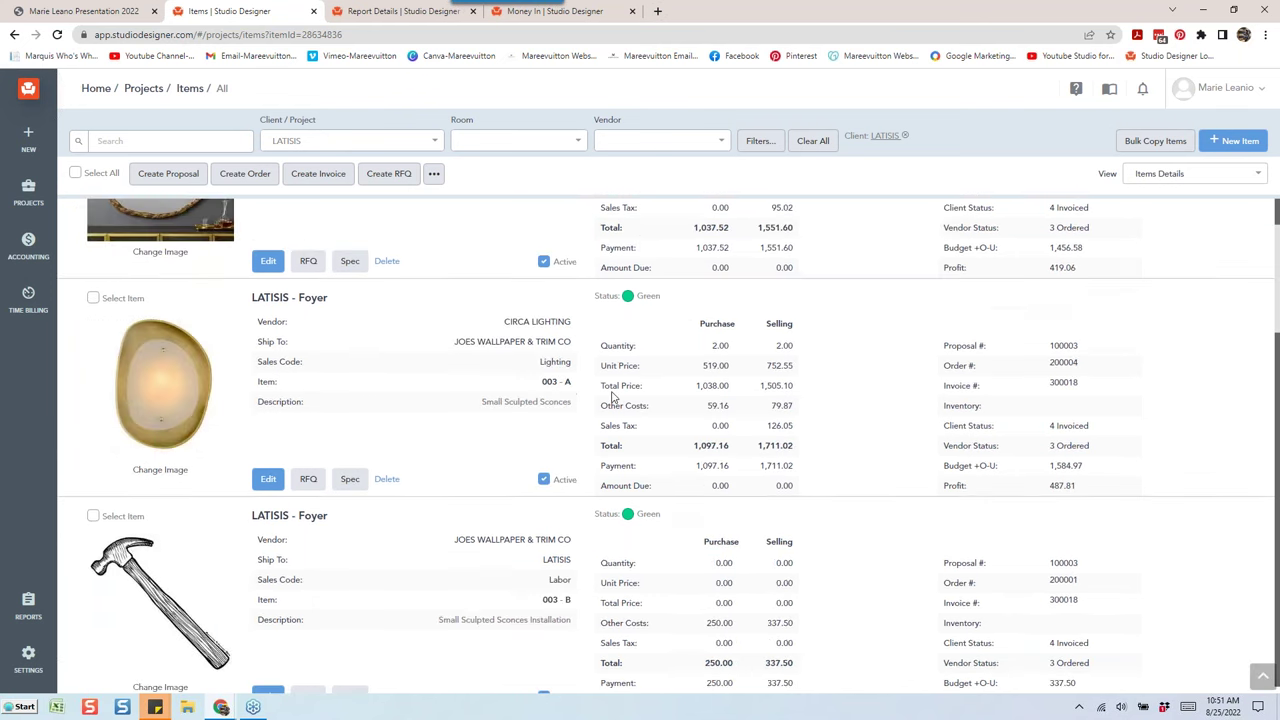
scroll(608, 458, down, 10)
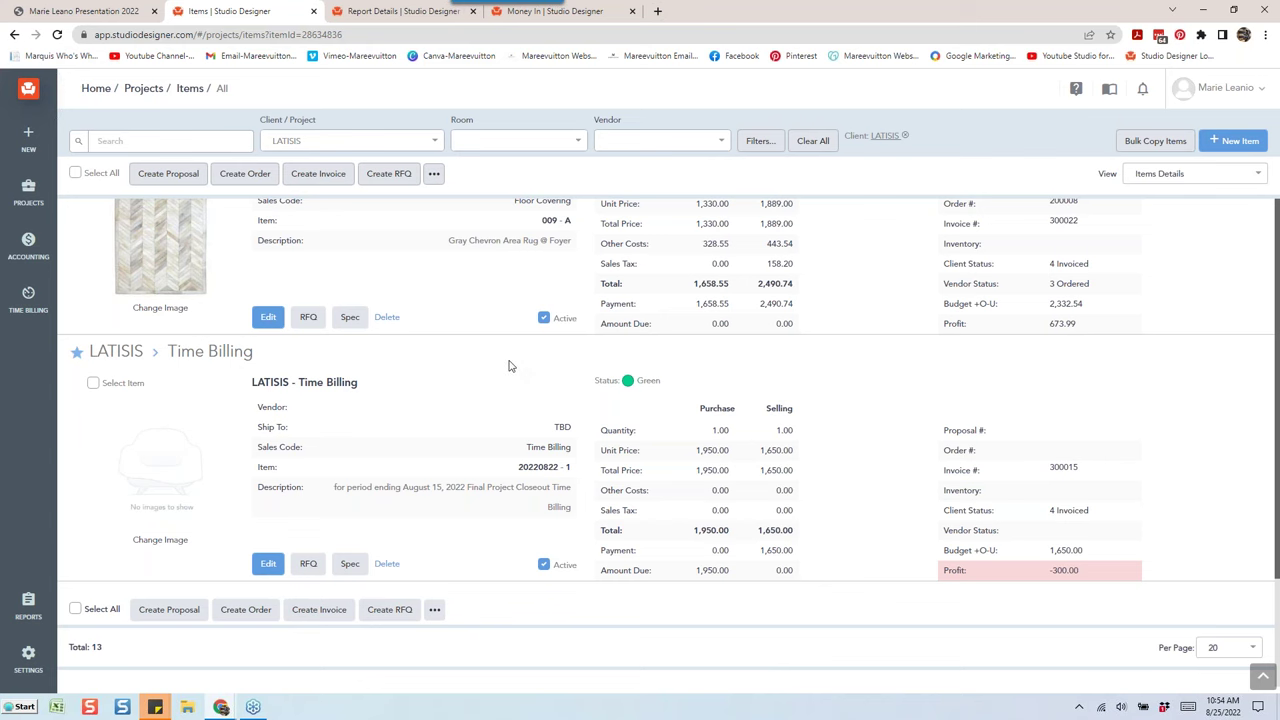
scroll(508, 364, up, 2)
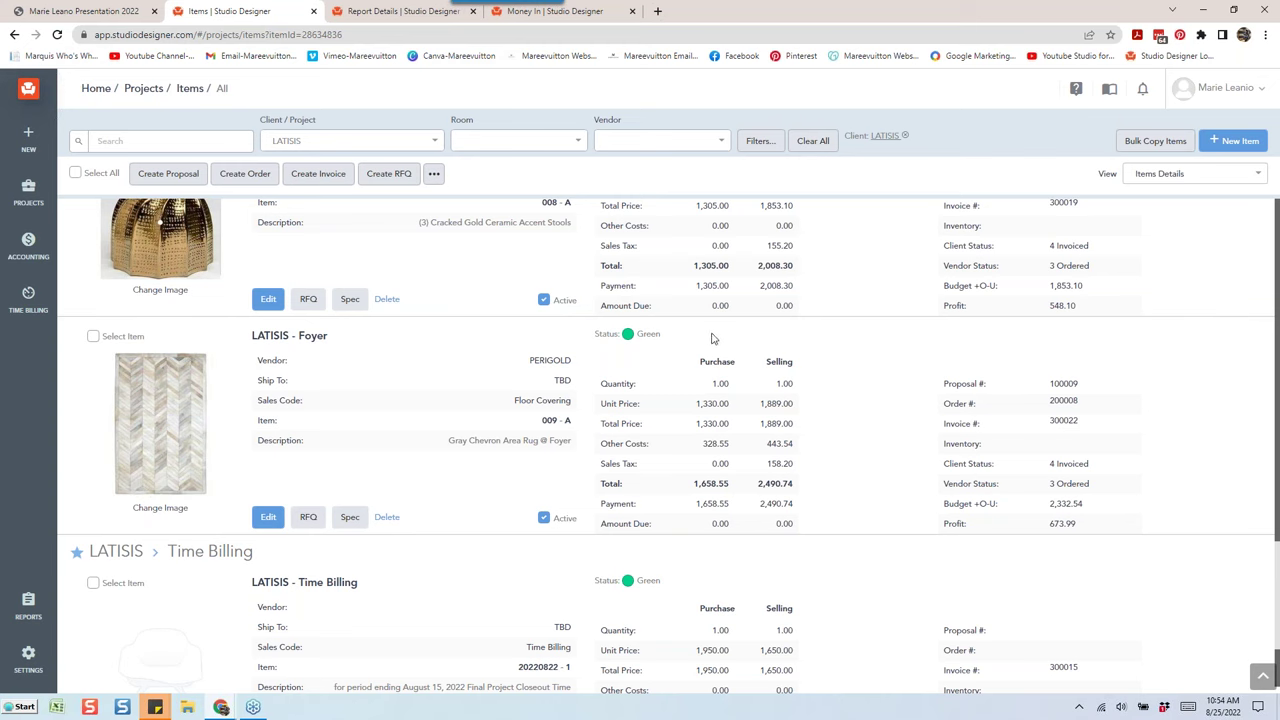
scroll(700, 360, down, 3)
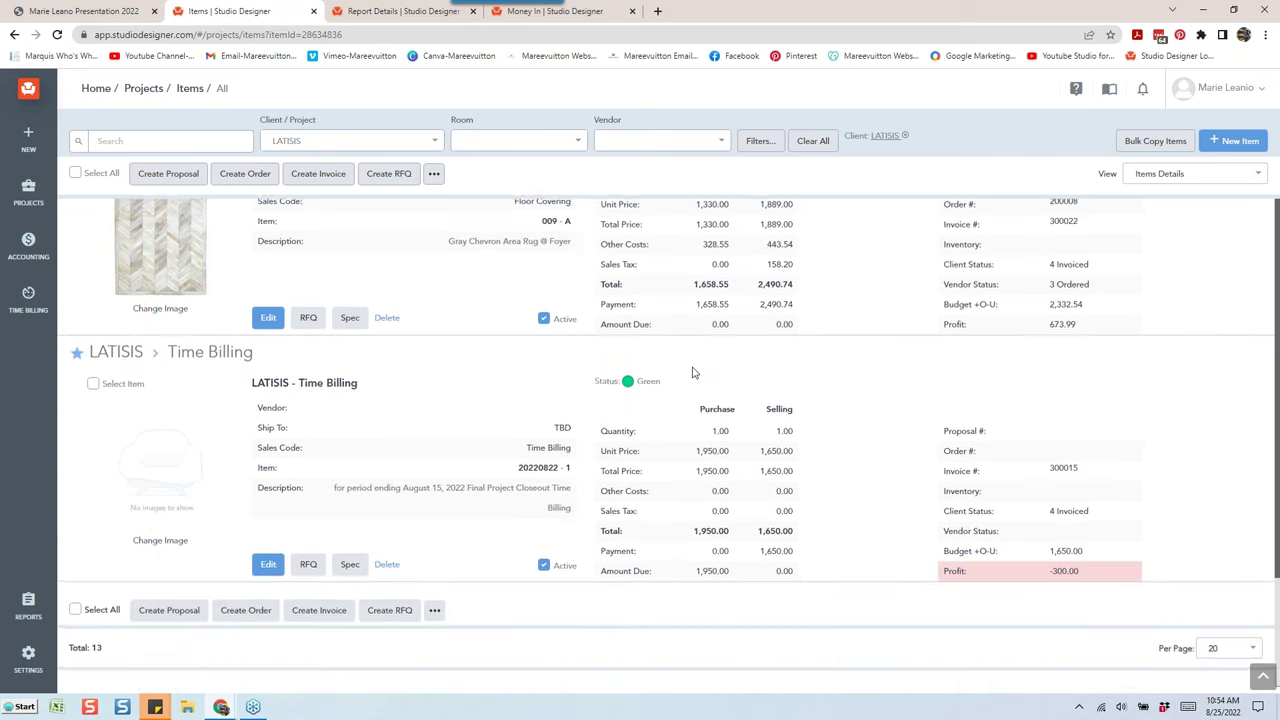
scroll(695, 371, up, 3)
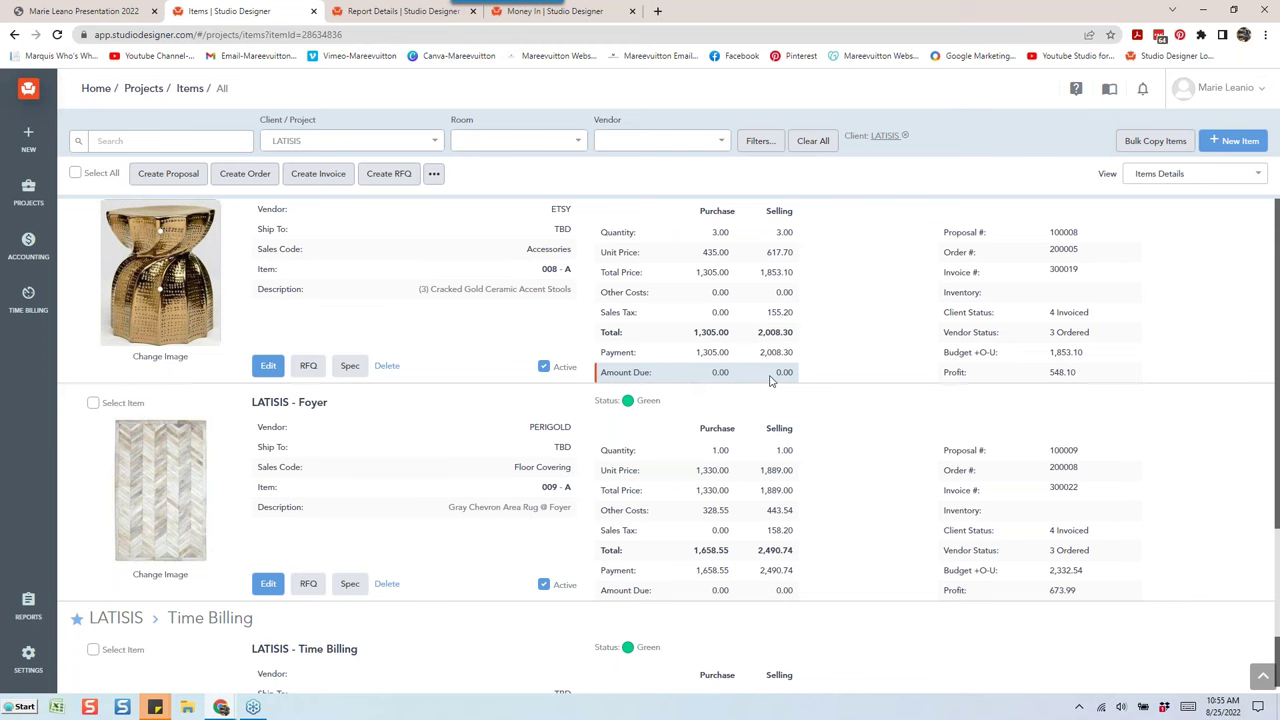
scroll(770, 380, down, 2)
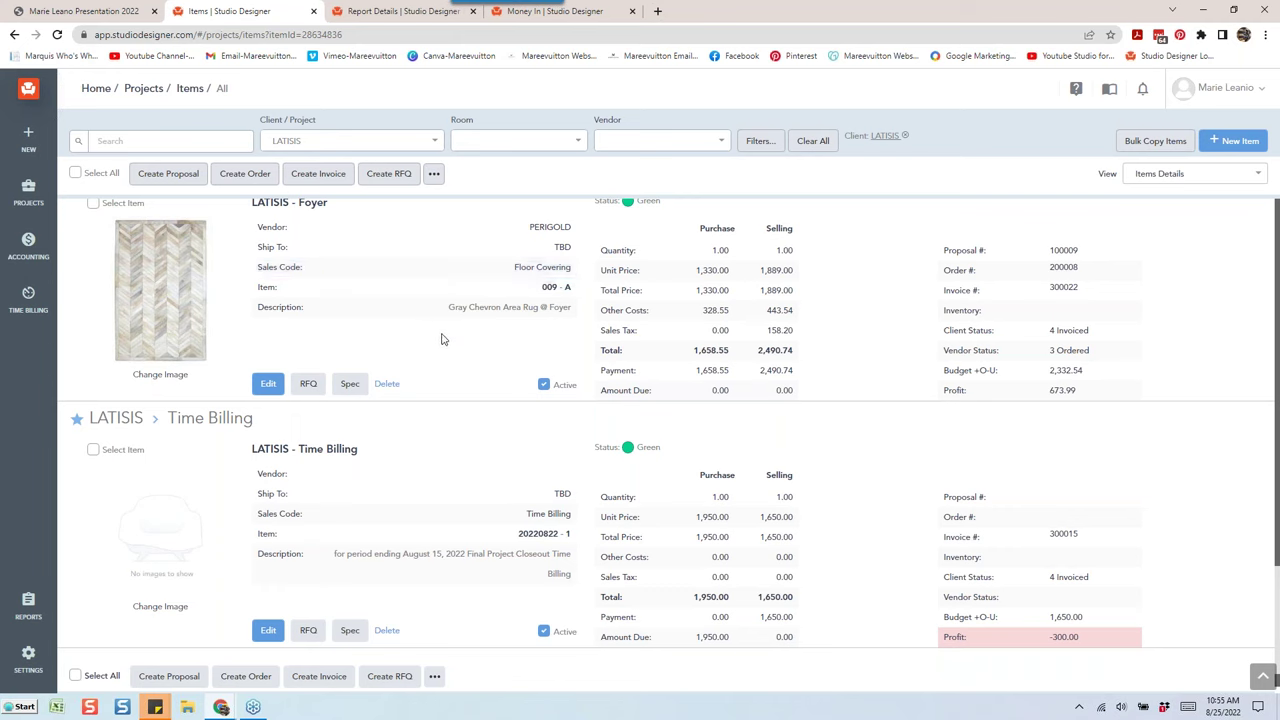
scroll(400, 341, up, 2)
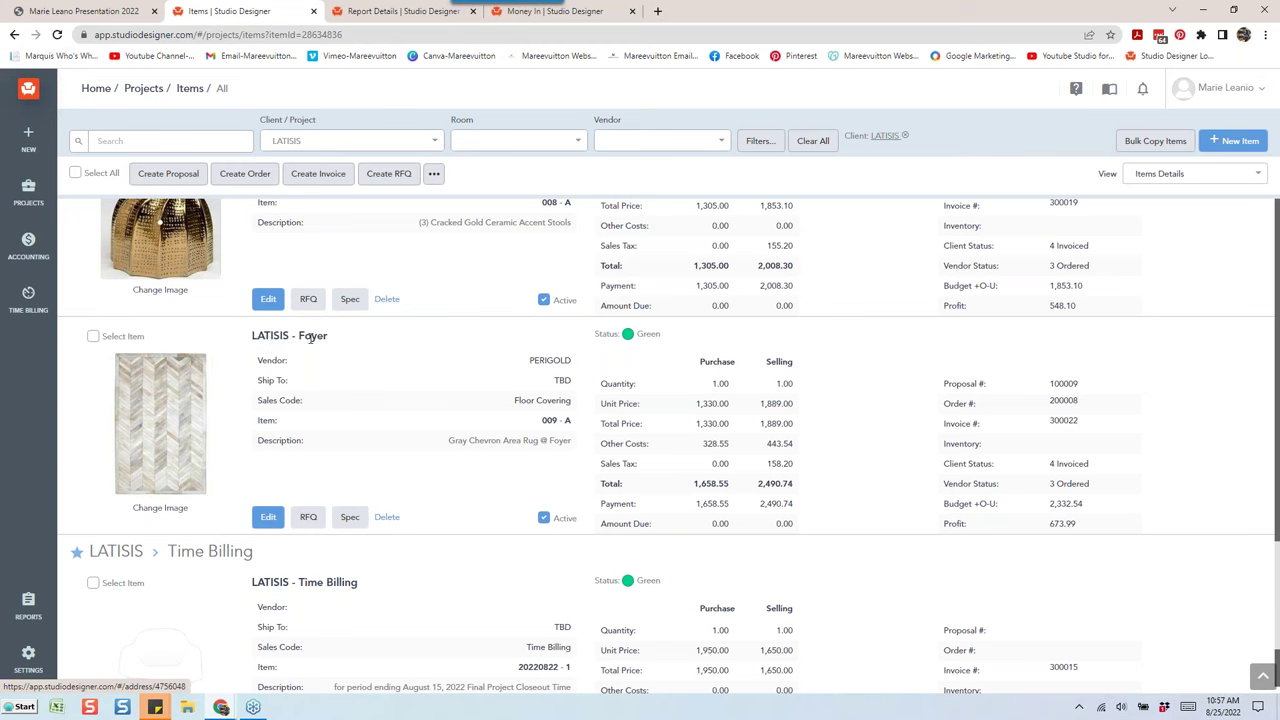
mouse_move(220, 381)
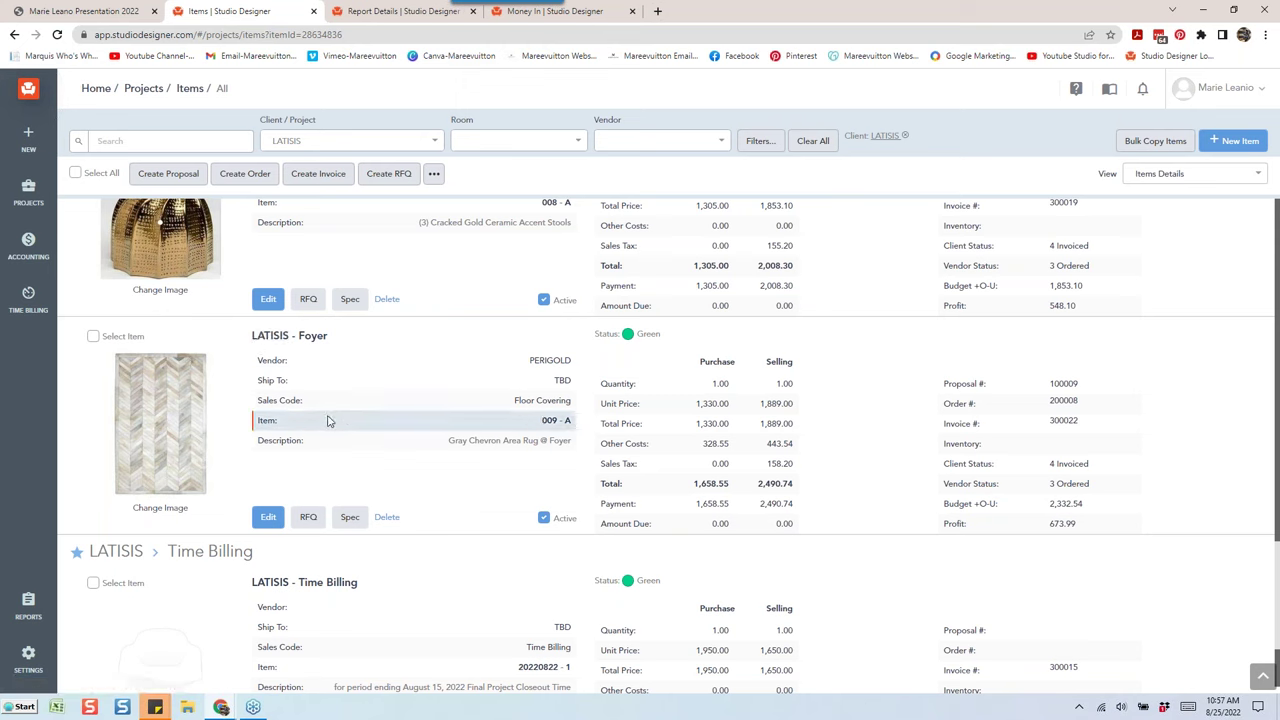
scroll(327, 421, up, 1)
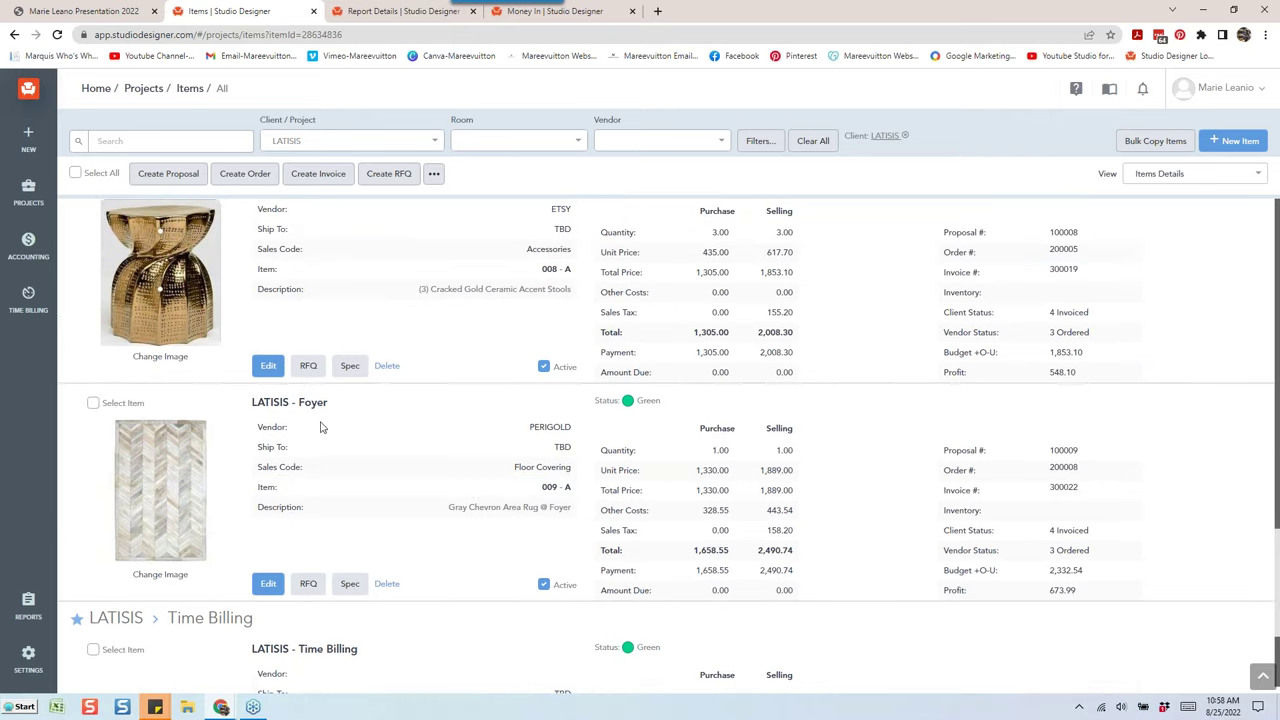
scroll(315, 432, up, 2)
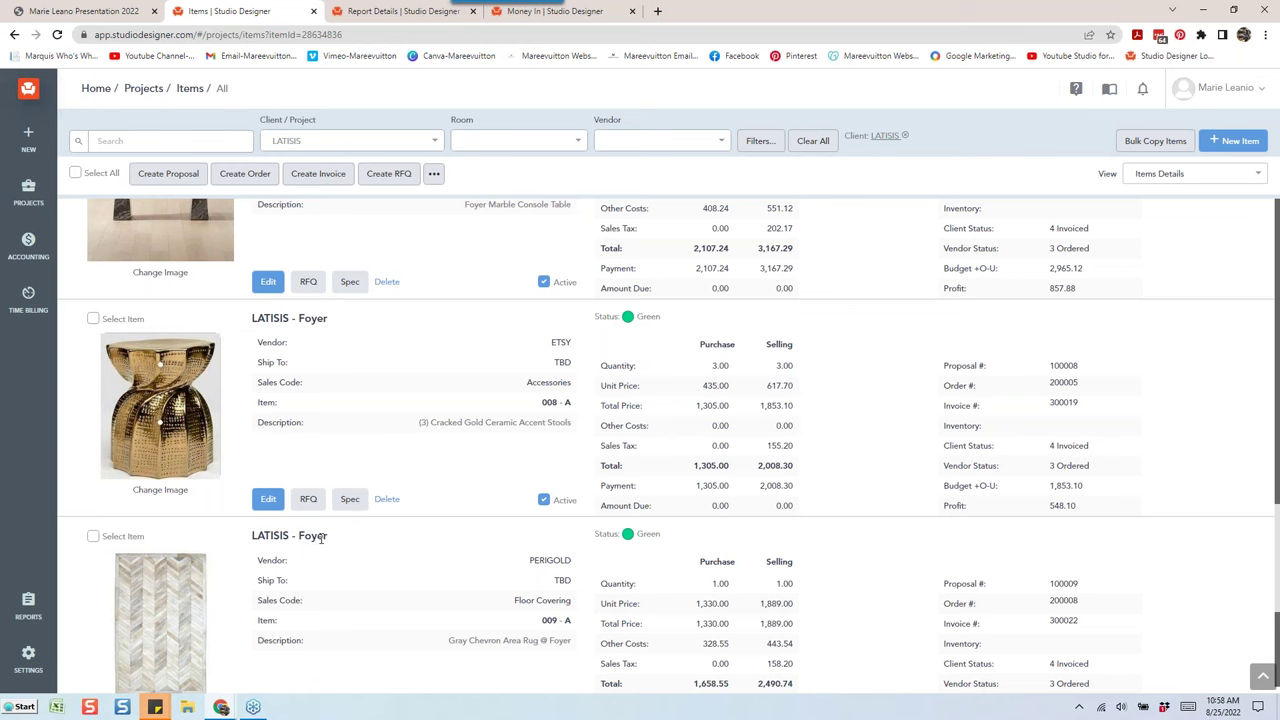
scroll(322, 538, down, 1)
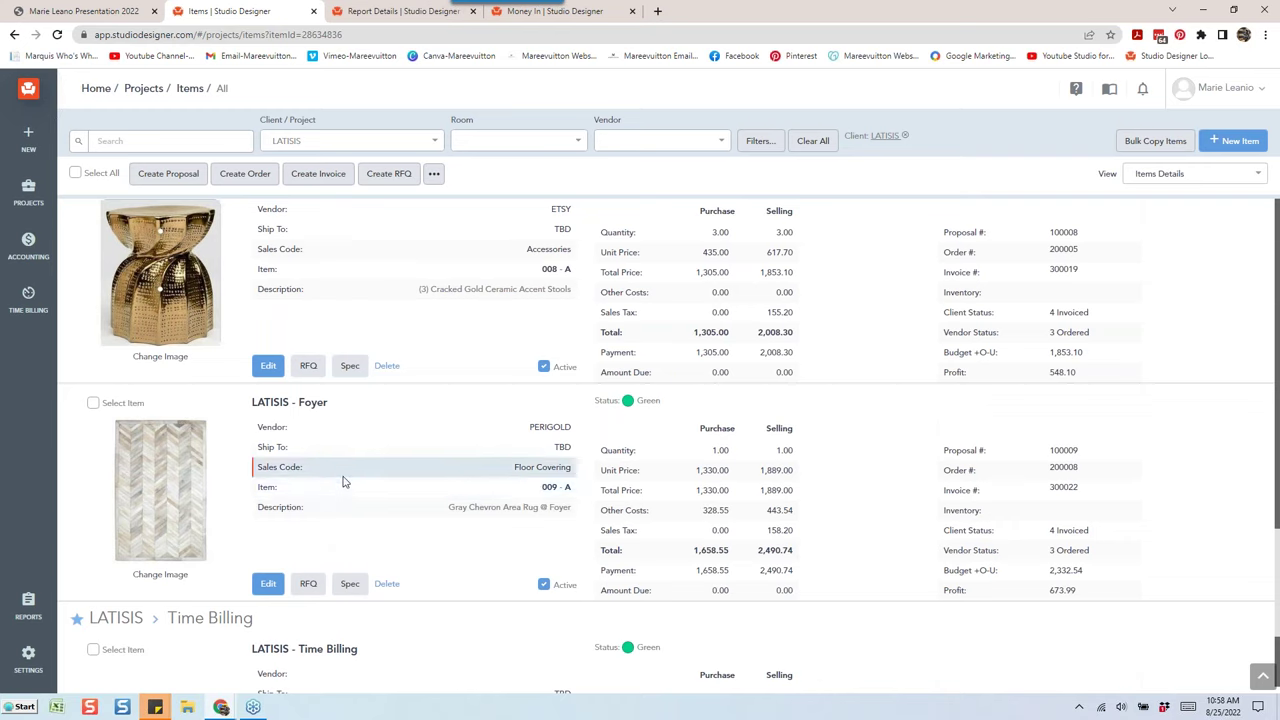
scroll(398, 550, down, 2)
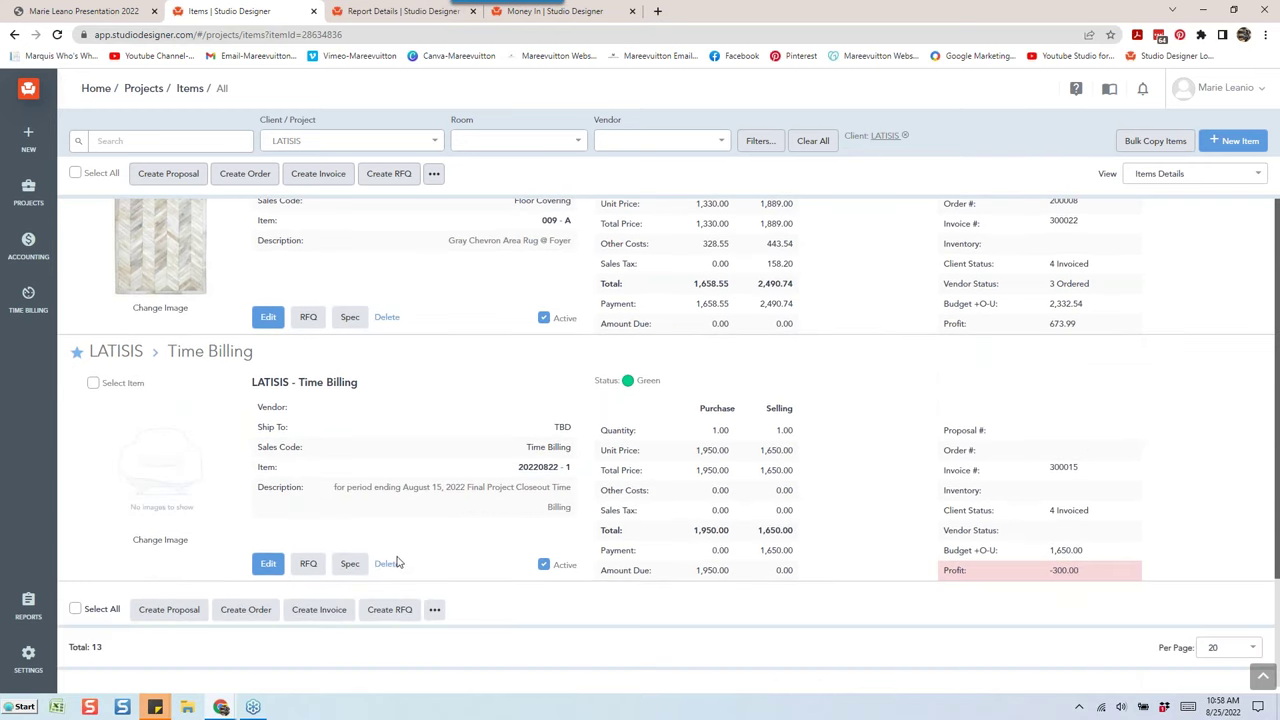
scroll(398, 563, up, 2)
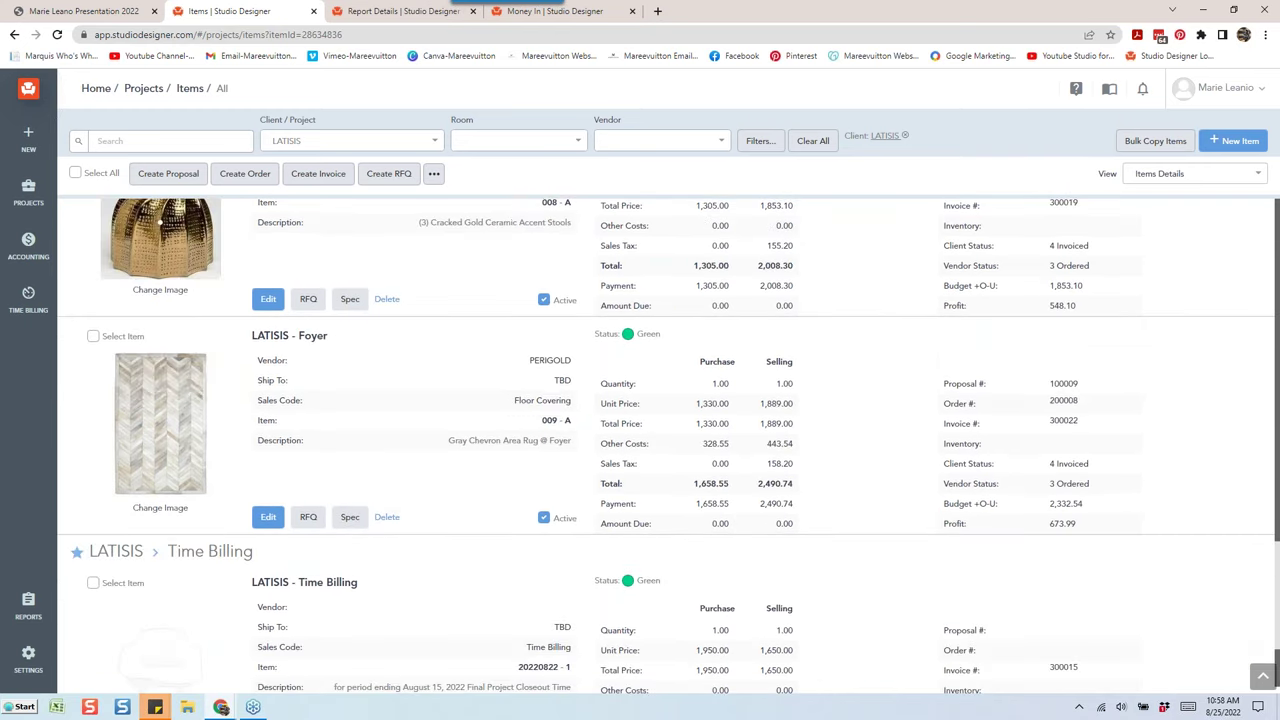
scroll(398, 563, up, 1)
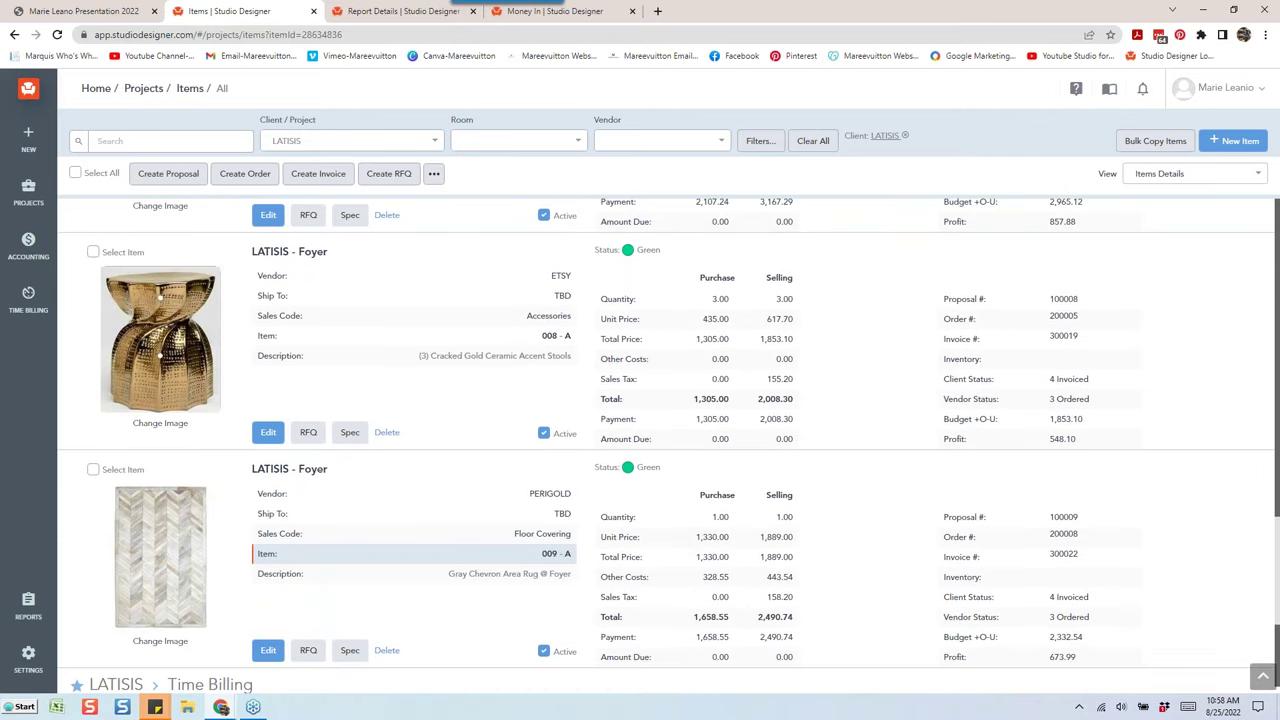